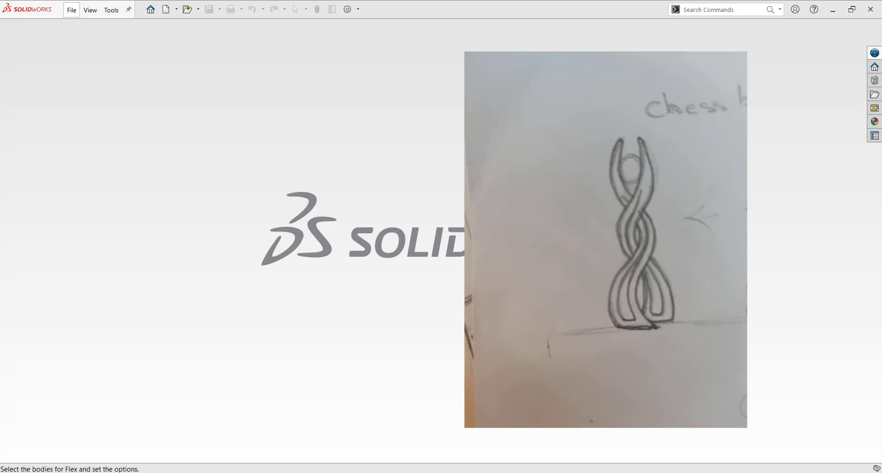
# Create a new part document and start a sketch on the Top Plane
pyautogui.hotkey('ctrl', 'n')
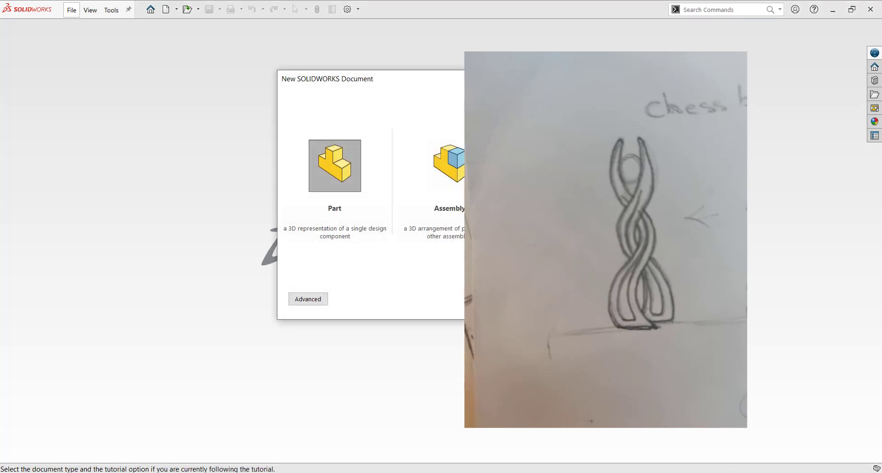
pyautogui.press('Return')
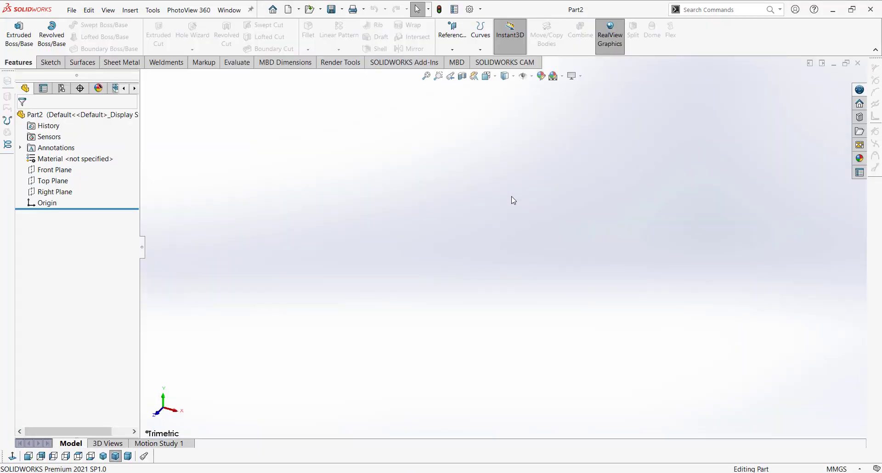
pyautogui.click(62, 181)
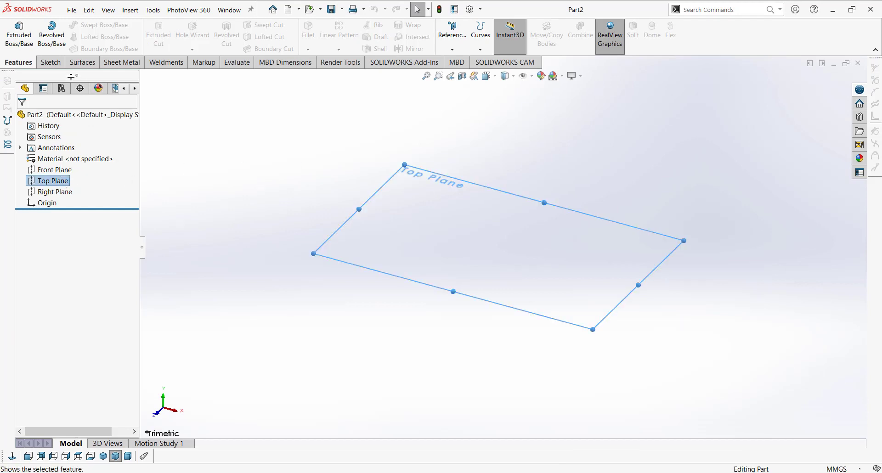
pyautogui.click(51, 63)
# Sketch two circles centred level with the origin, radius about 15 mm on its left and about 19 mm on its right
pyautogui.click(105, 25)
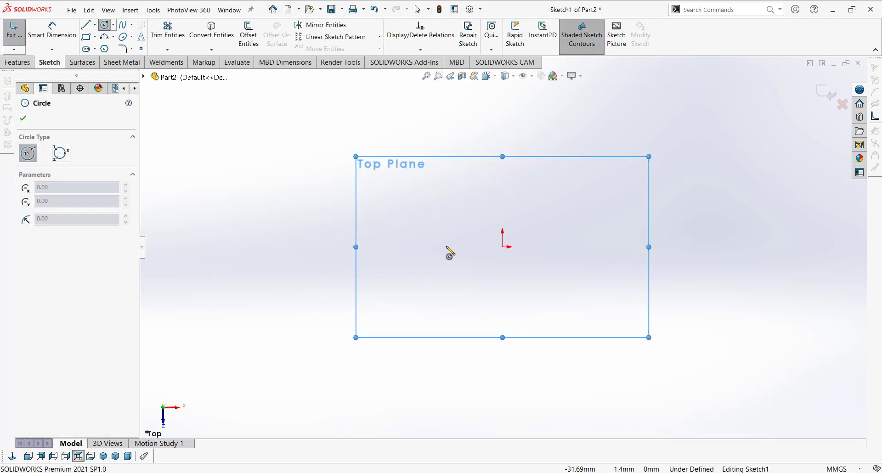
pyautogui.click(445, 247)
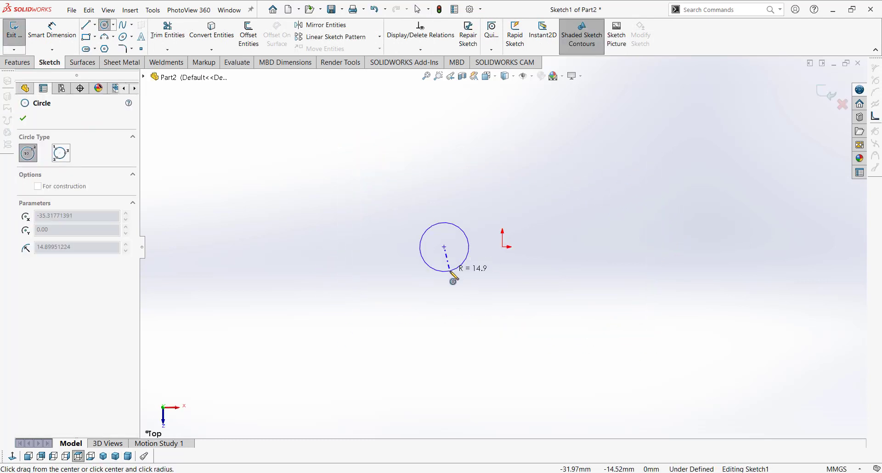
pyautogui.click(448, 271)
pyautogui.click(555, 247)
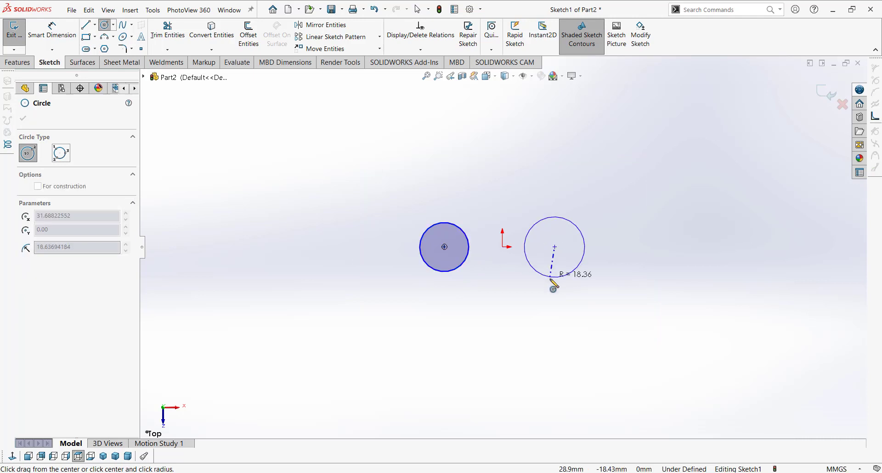
pyautogui.click(552, 279)
pyautogui.press('Escape')
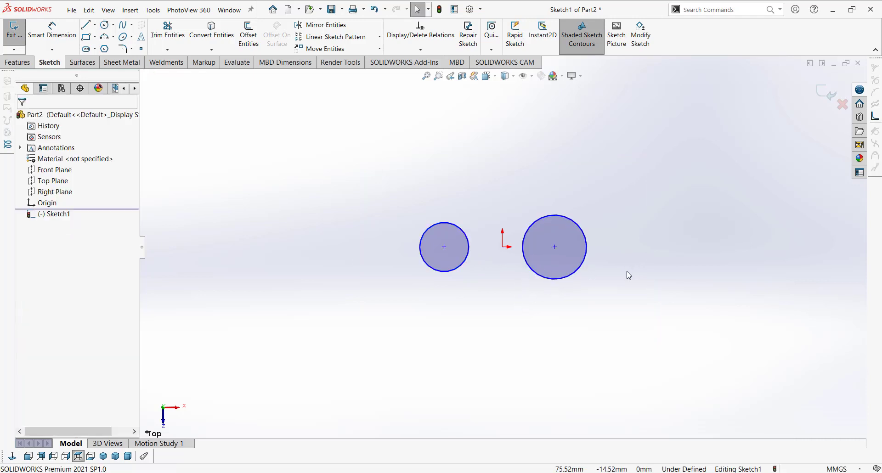
# Add an Equal relation between the two circles
pyautogui.scroll(-2, 587, 284)
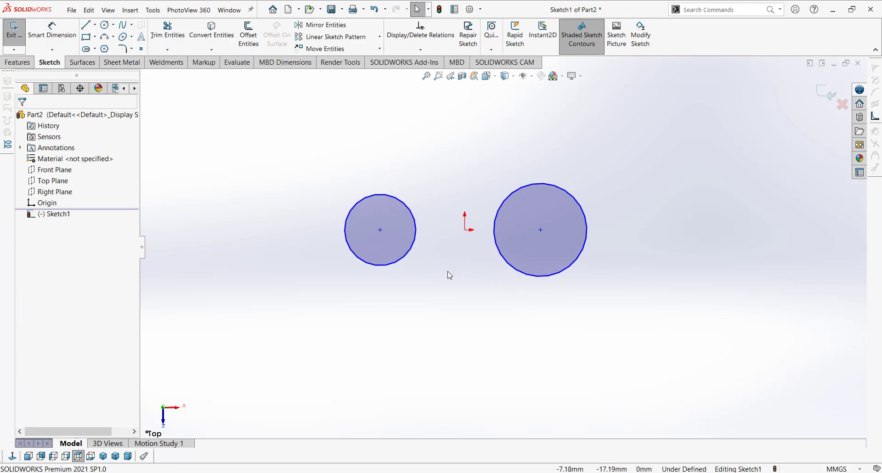
pyautogui.scroll(-1, 392, 288)
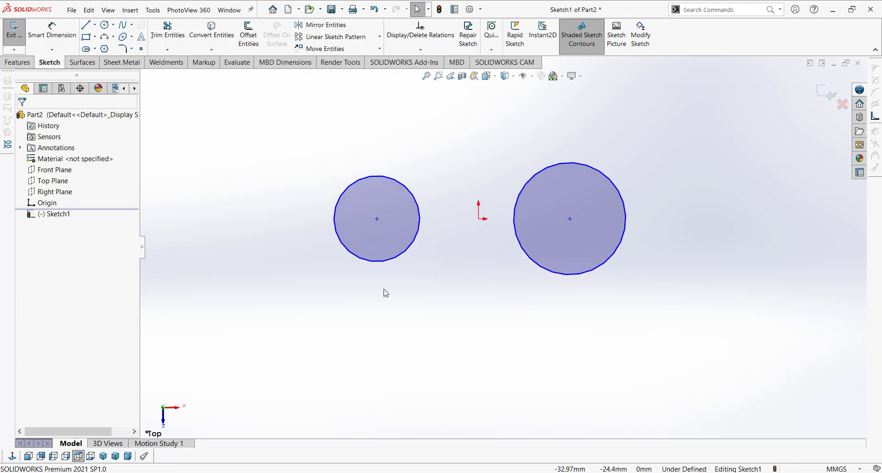
pyautogui.click(411, 257)
pyautogui.click(568, 275)
pyautogui.keyDown('ctrl'); pyautogui.click(375, 261); pyautogui.keyUp('ctrl')
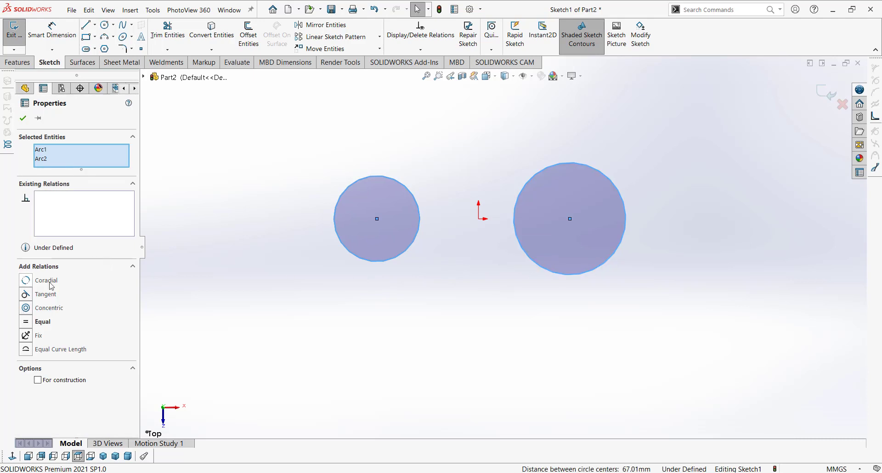
pyautogui.click(35, 322)
pyautogui.click(380, 320)
# Dimension the distance from the origin to the left circle's centre as 30 mm
pyautogui.moveTo(467, 251); pyautogui.dragTo(483, 223, button='right')
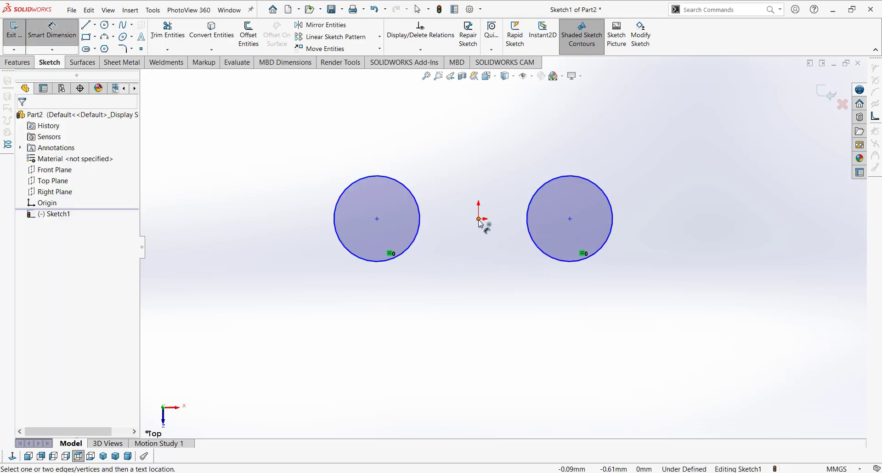
pyautogui.click(378, 219)
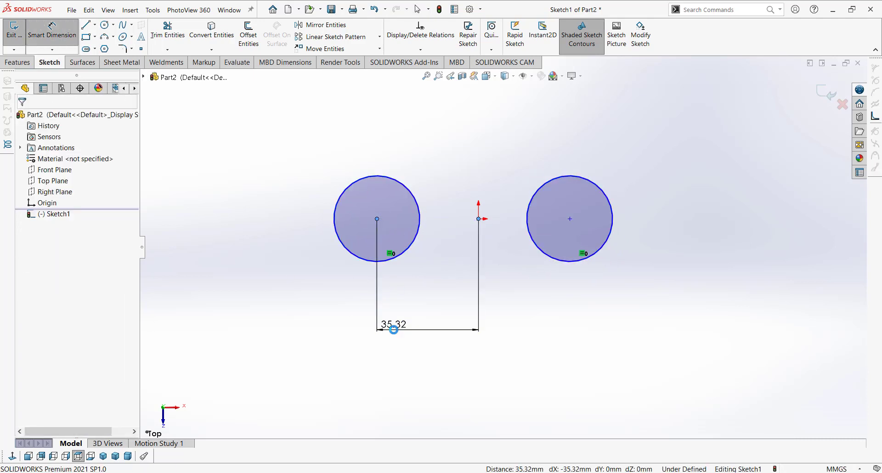
pyautogui.click(394, 330)
pyautogui.write('30')
pyautogui.press('Return')
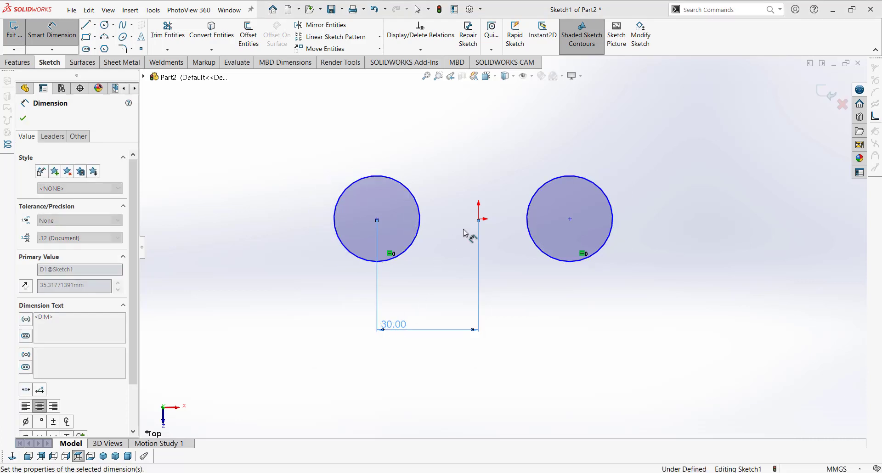
# Dimension the distance from the origin to the right circle's centre as 30 mm and exit the sketch
pyautogui.click(480, 220)
pyautogui.click(570, 219)
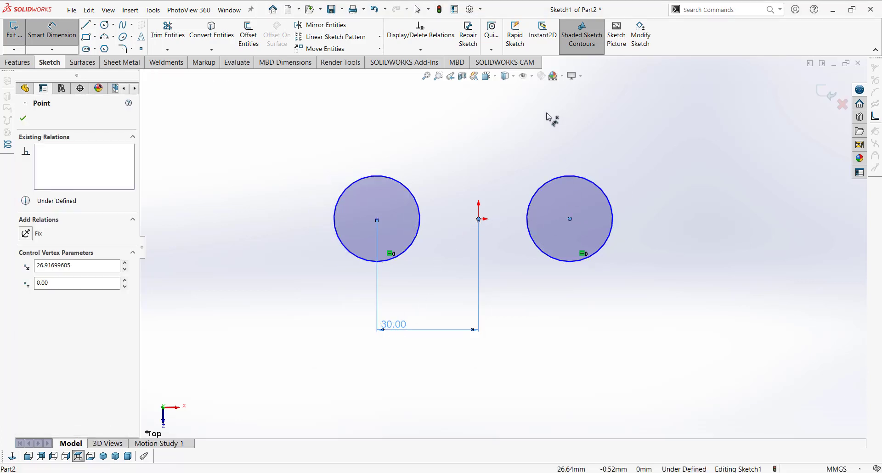
pyautogui.click(546, 116)
pyautogui.write('30')
pyautogui.press('Return')
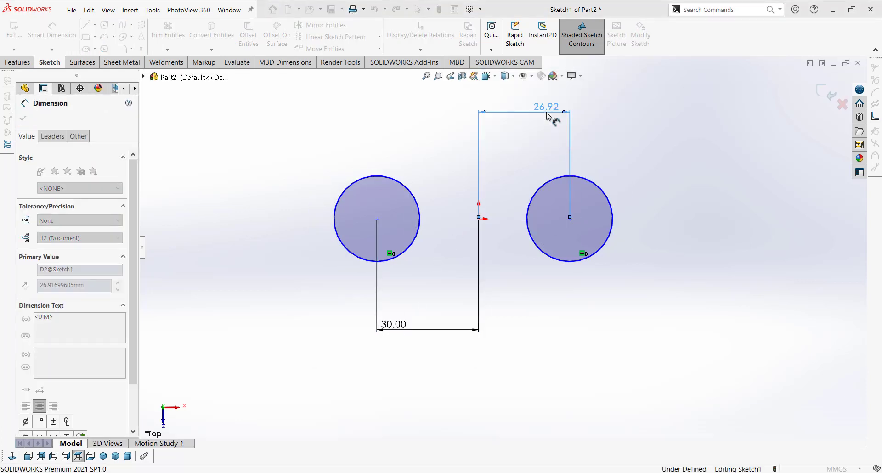
pyautogui.moveTo(510, 227); pyautogui.dragTo(502, 130, button='middle')
pyautogui.click(826, 94)
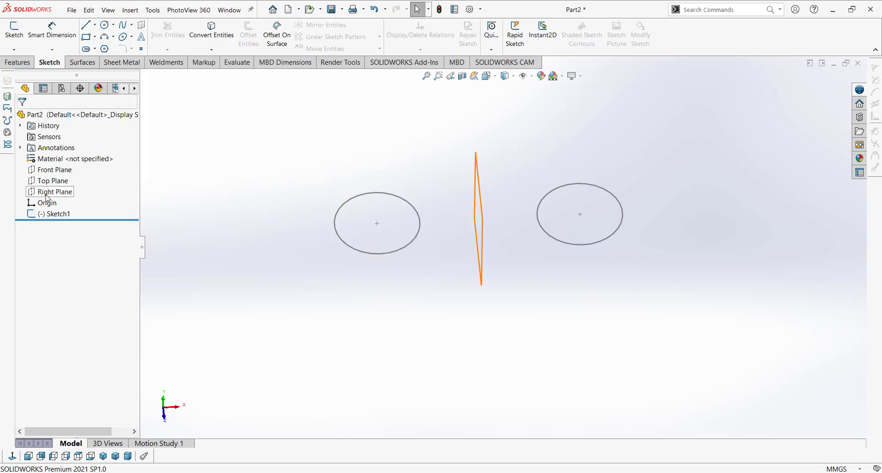
# Sketch a vertical line on the Front Plane running upward from the origin between the circles, and exit the sketch
pyautogui.click(51, 170)
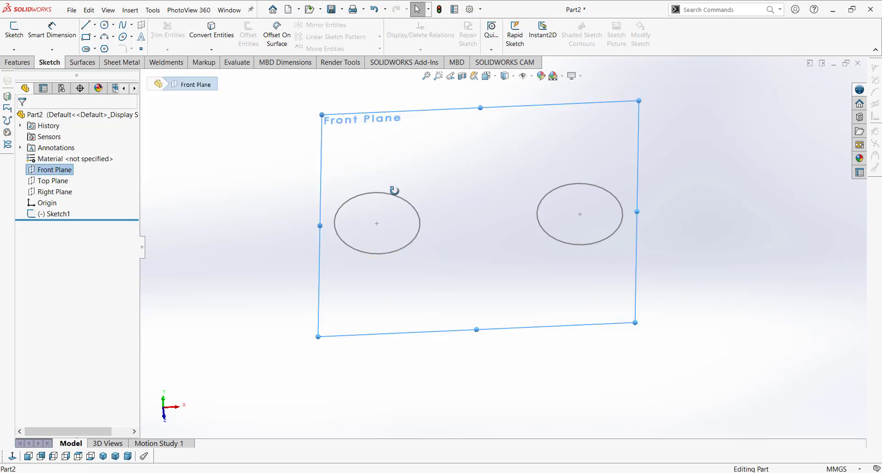
pyautogui.moveTo(394, 186)
pyautogui.mouseDown(button='middle')
pyautogui.moveTo(395, 171)
pyautogui.moveTo(392, 197)
pyautogui.mouseUp(button='middle')
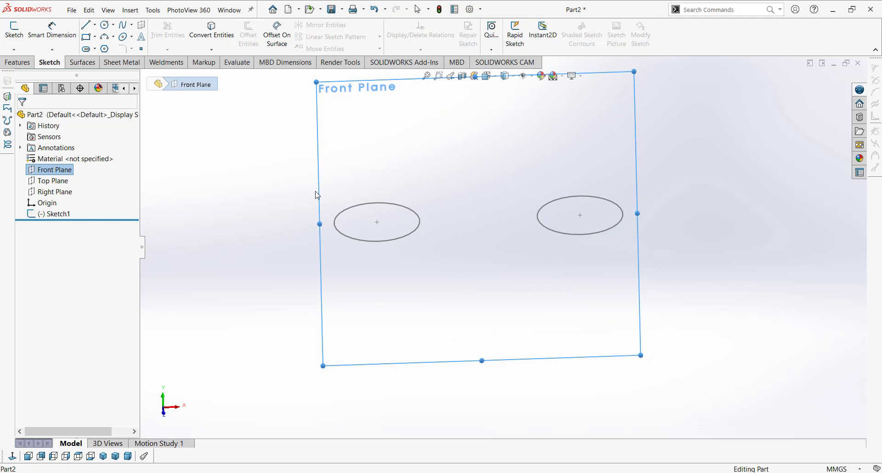
pyautogui.click(14, 30)
pyautogui.press('l')
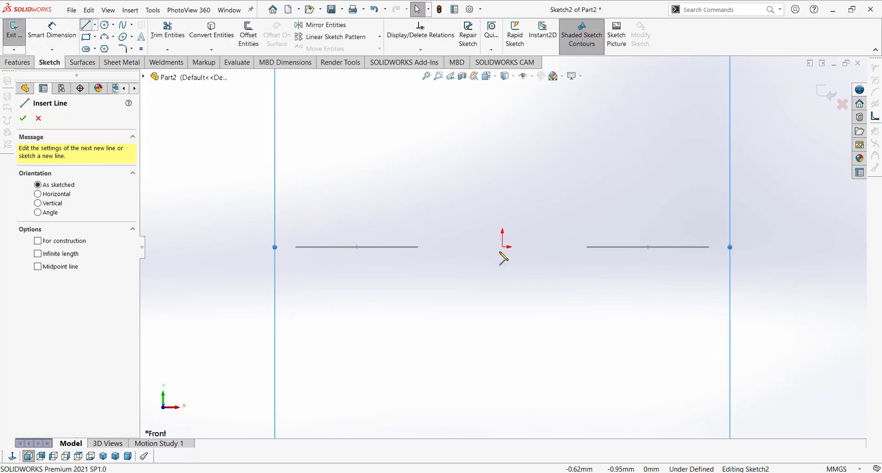
pyautogui.click(503, 247)
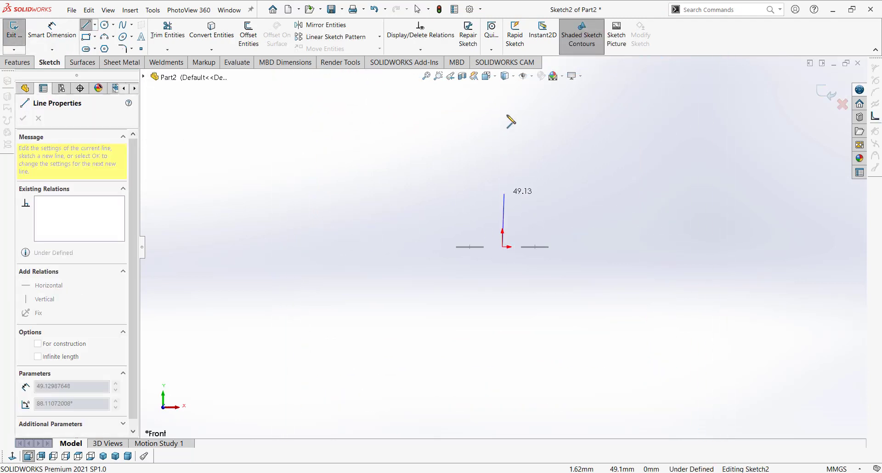
pyautogui.click(503, 162)
pyautogui.press('Escape')
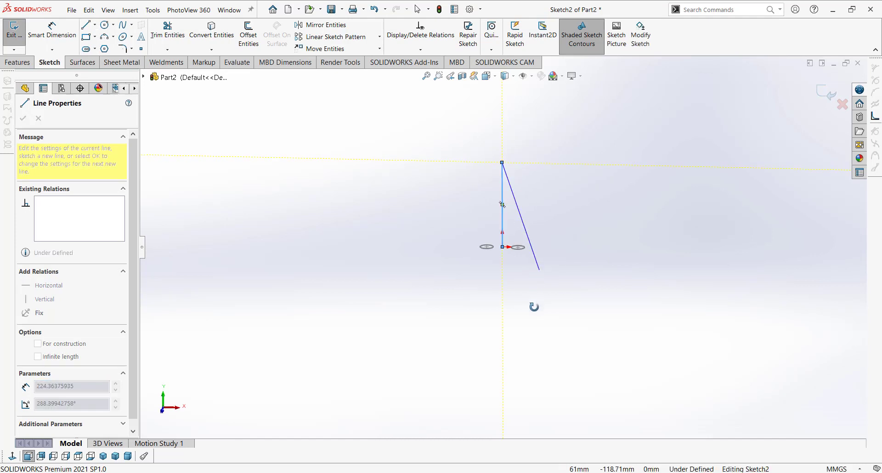
pyautogui.press('Escape')
pyautogui.scroll(-4, 507, 230)
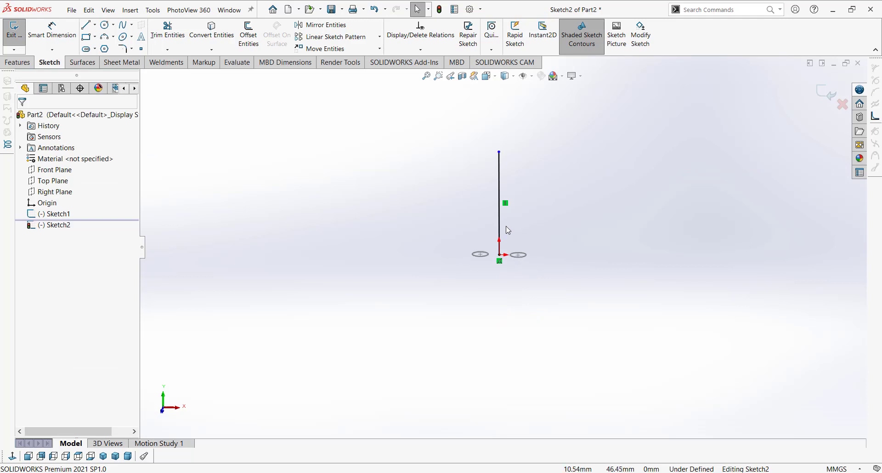
pyautogui.click(822, 94)
pyautogui.click(537, 306)
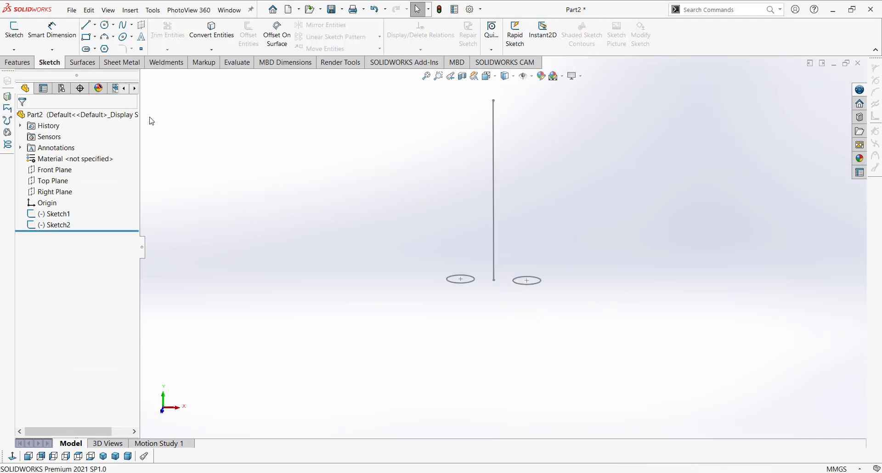
# Start a Swept Boss/Base with the two-circle sketch as the profile and the vertical line as the path
pyautogui.click(18, 62)
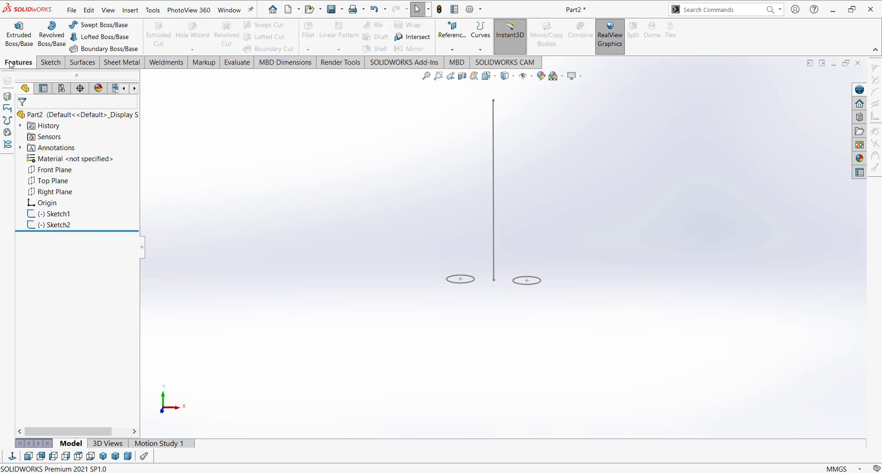
pyautogui.click(92, 27)
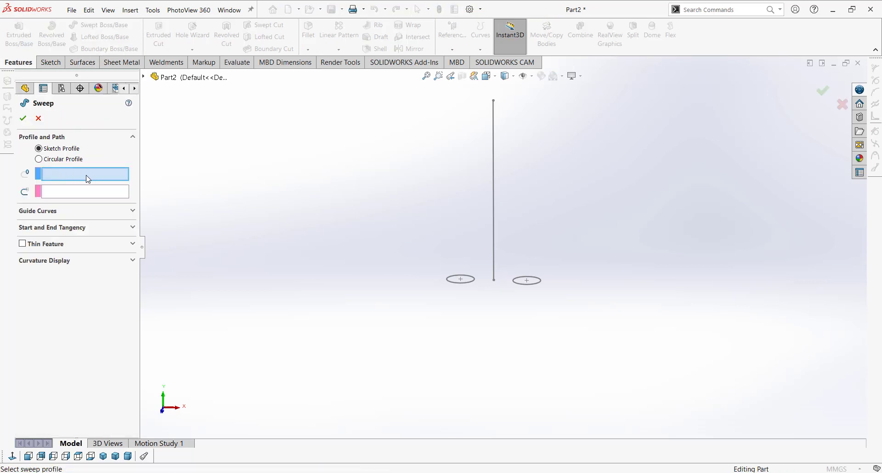
pyautogui.click(534, 288)
pyautogui.moveTo(515, 311); pyautogui.dragTo(502, 331, button='middle')
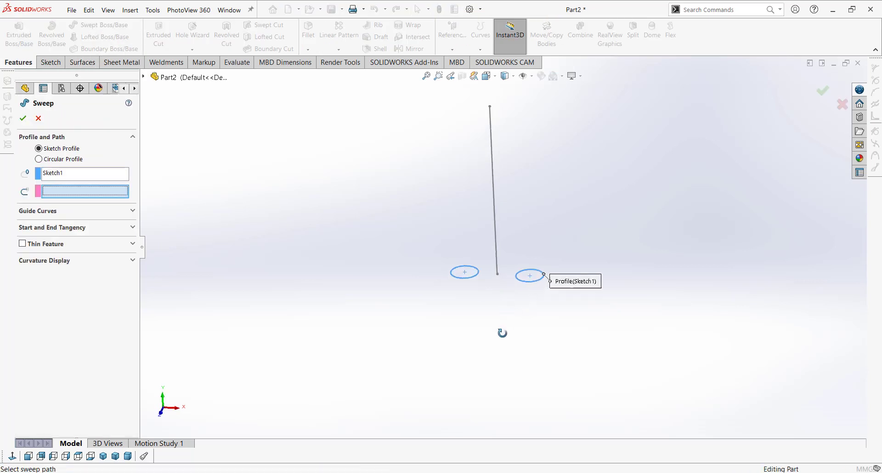
pyautogui.click(80, 195)
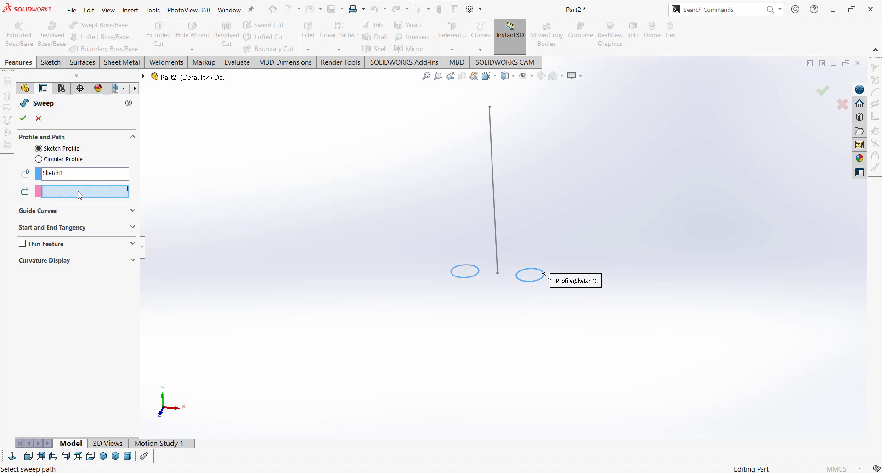
pyautogui.click(493, 164)
pyautogui.moveTo(493, 165)
pyautogui.mouseDown(button='middle')
pyautogui.moveTo(482, 252)
pyautogui.moveTo(489, 234)
pyautogui.mouseUp(button='middle')
pyautogui.scroll(-2, 517, 185)
pyautogui.scroll(3, 518, 186)
pyautogui.scroll(-1, 491, 206)
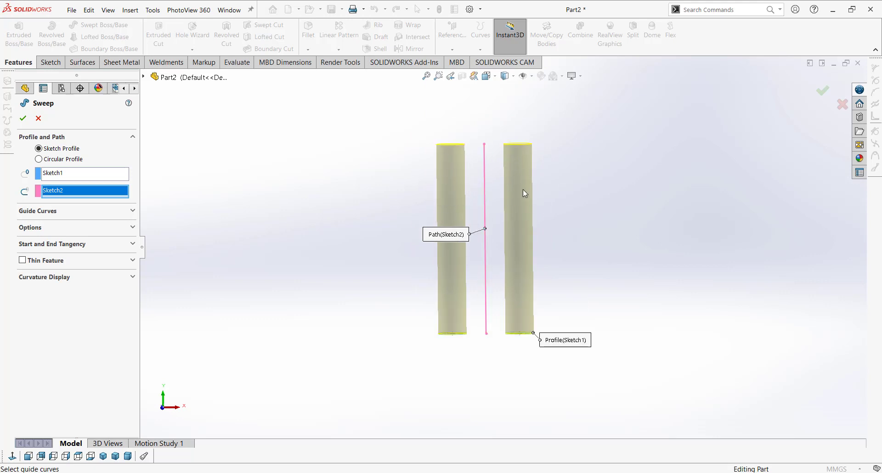
# Set the sweep's profile twist to Specify Twist Value with the twist control in Revolutions
pyautogui.click(42, 229)
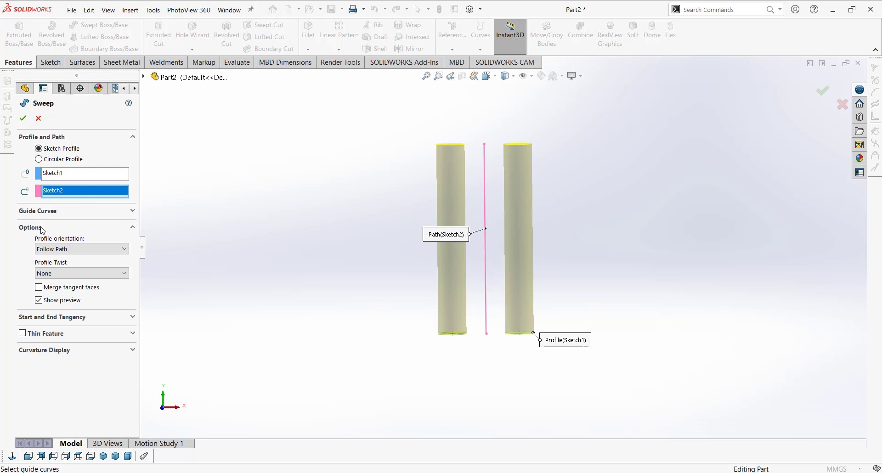
pyautogui.click(70, 274)
pyautogui.click(70, 284)
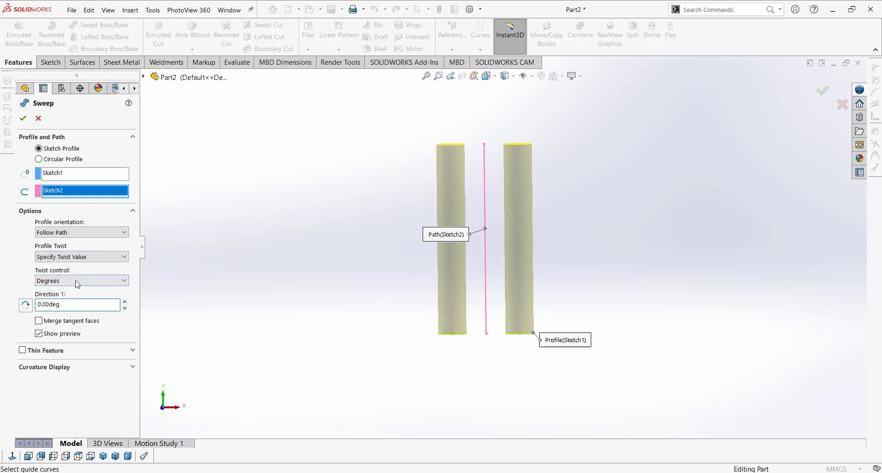
pyautogui.click(54, 281)
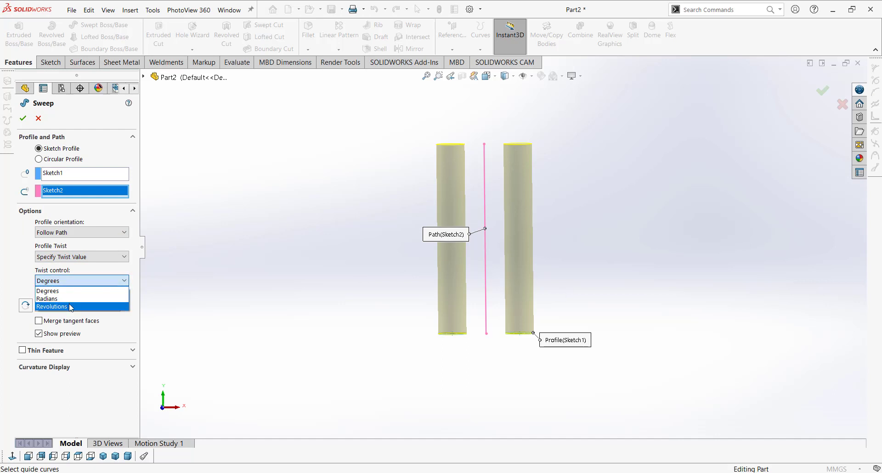
pyautogui.click(51, 305)
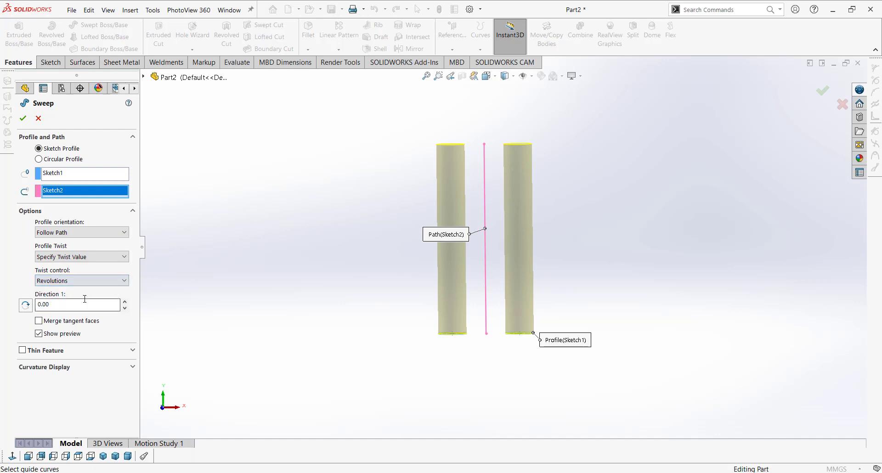
# Try a sweep twist of 2 revolutions, and set the twist value to 0.75 revolutions instead
pyautogui.click(125, 302)
pyautogui.click(125, 302)
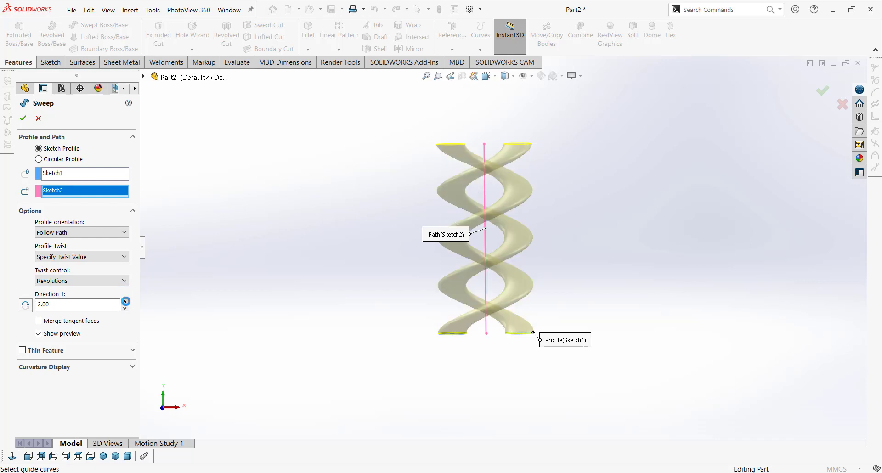
pyautogui.scroll(-2, 632, 214)
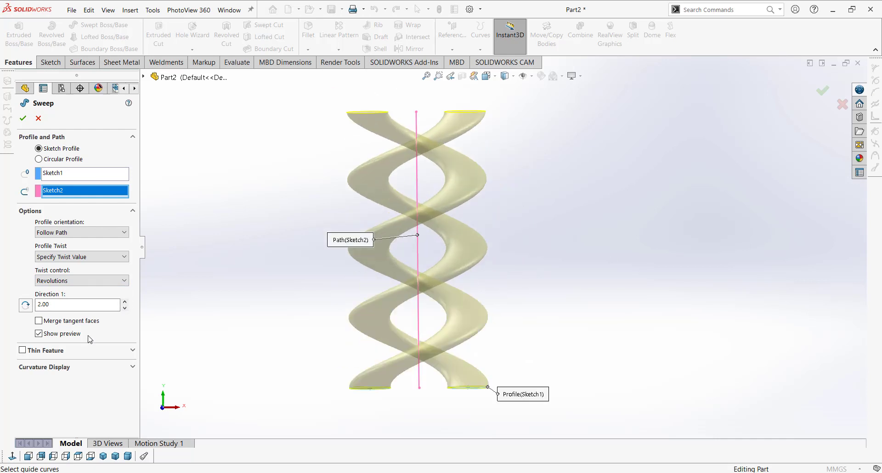
pyautogui.moveTo(77, 304); pyautogui.dragTo(0, 301)
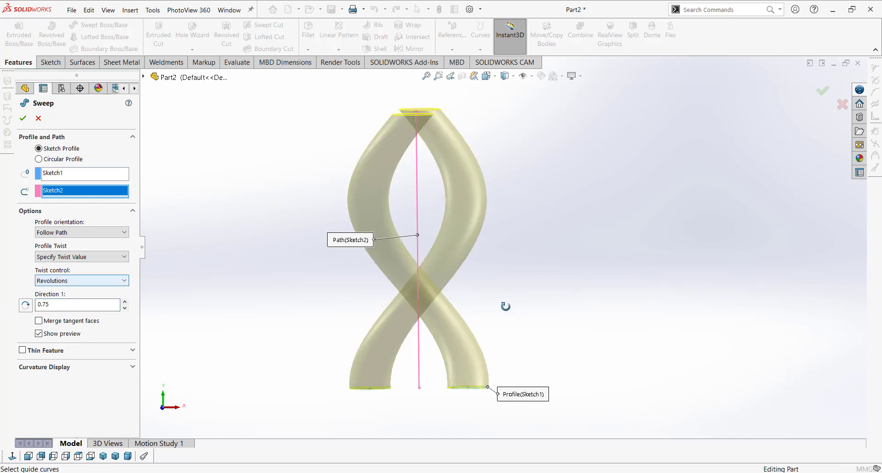
# Accept the twisted sweep to create the two intertwined strands
pyautogui.moveTo(504, 306); pyautogui.dragTo(494, 356, button='middle')
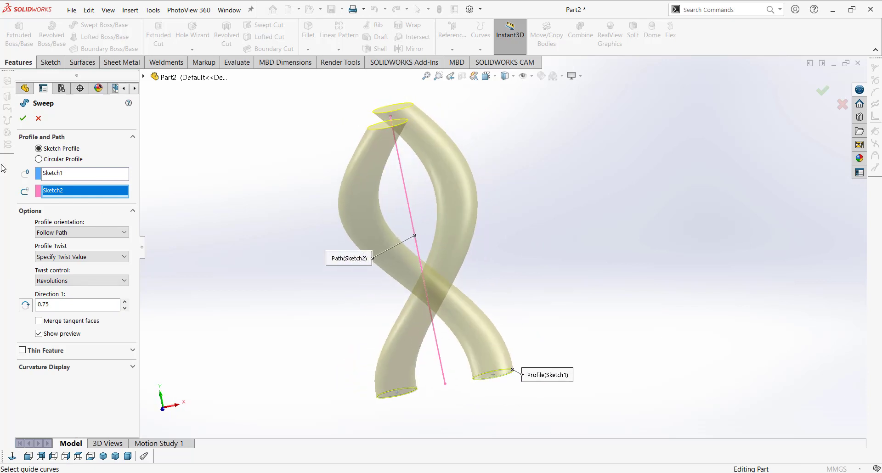
pyautogui.click(23, 119)
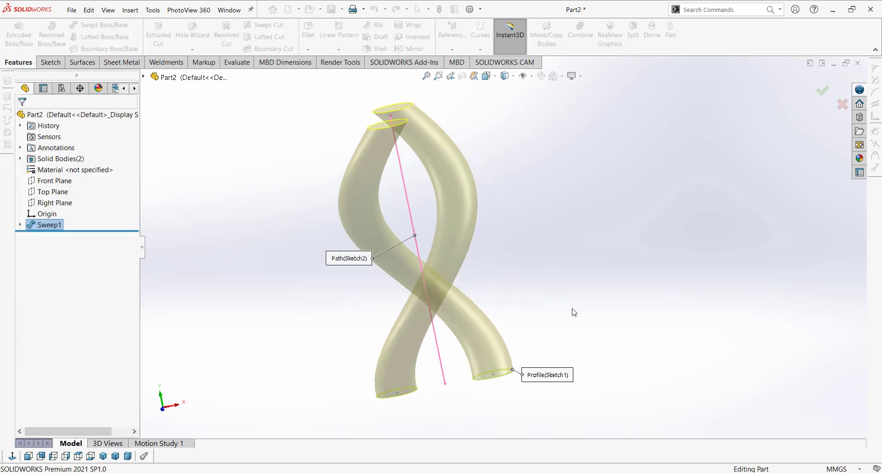
pyautogui.moveTo(568, 264)
pyautogui.mouseDown(button='middle')
pyautogui.moveTo(620, 244)
pyautogui.moveTo(514, 248)
pyautogui.mouseUp(button='middle')
# Edit the sweep's path sketch, lengthen the vertical line upward to about 200 mm, and exit the sketch
pyautogui.click(20, 225)
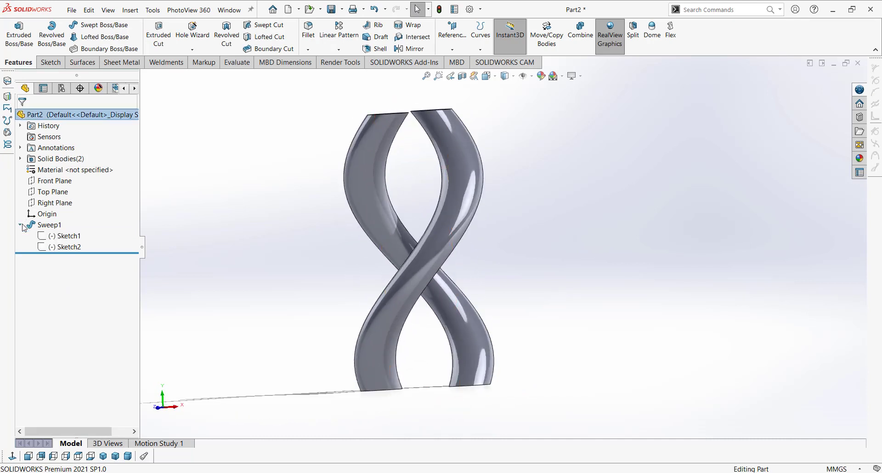
pyautogui.rightClick(57, 249)
pyautogui.click(66, 225)
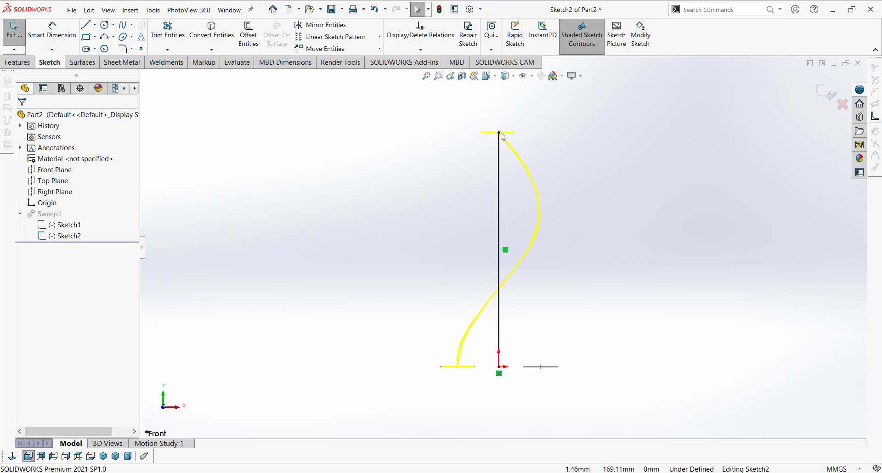
pyautogui.moveTo(500, 134); pyautogui.dragTo(500, 90)
pyautogui.click(826, 92)
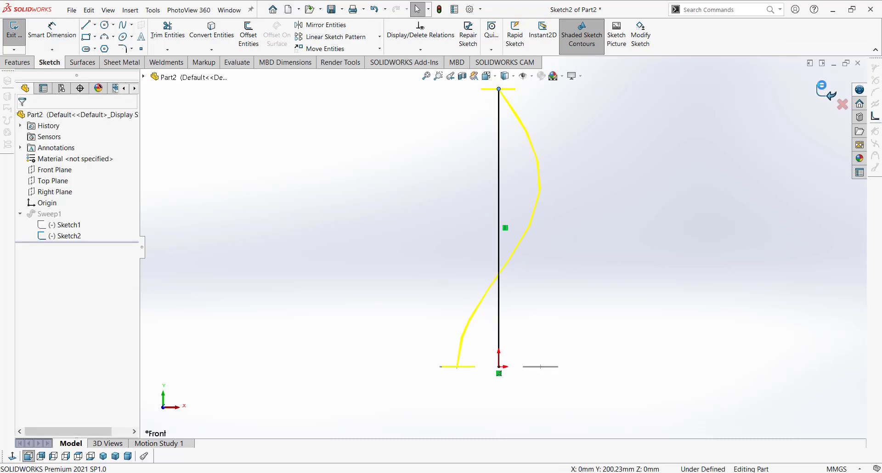
# Examine the lengthened strands and their end faces from several angles and in the isometric view
pyautogui.moveTo(581, 253); pyautogui.dragTo(475, 371, button='middle')
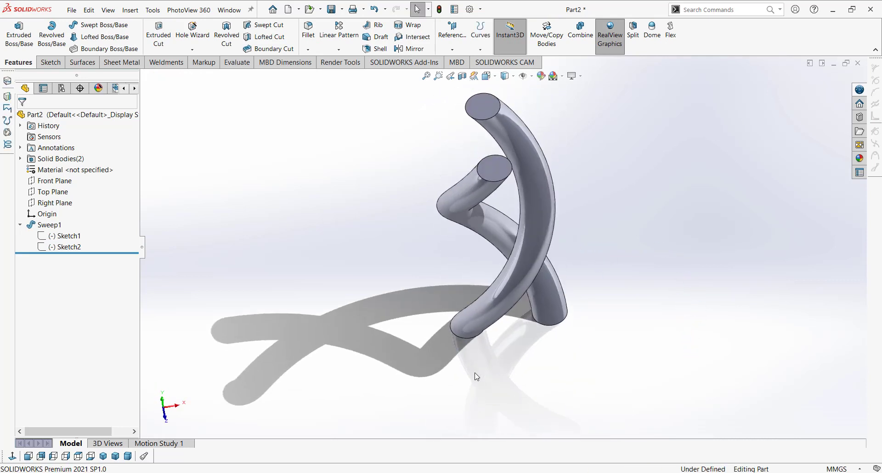
pyautogui.scroll(-3, 476, 339)
pyautogui.scroll(5, 503, 244)
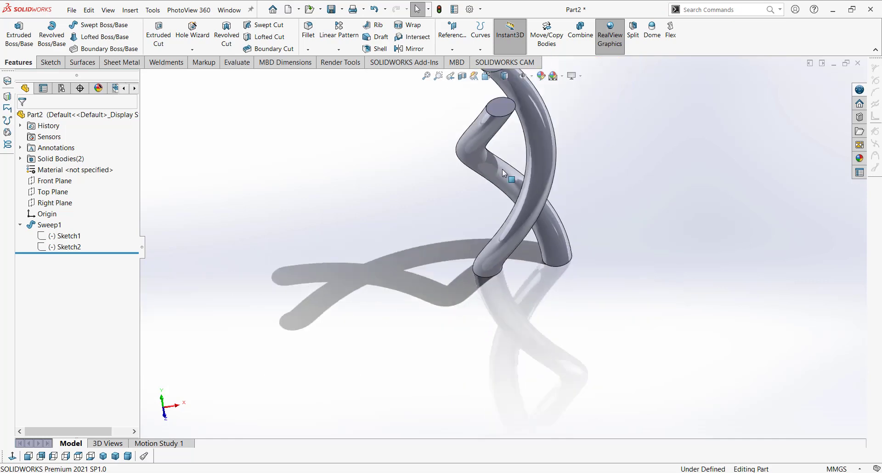
pyautogui.scroll(-3, 502, 123)
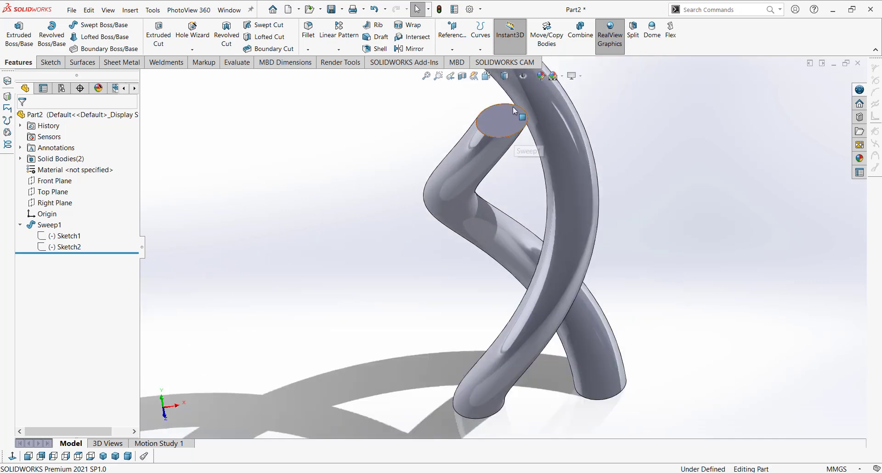
pyautogui.moveTo(497, 130)
pyautogui.mouseDown(button='middle')
pyautogui.moveTo(497, 177)
pyautogui.moveTo(511, 119)
pyautogui.mouseUp(button='middle')
pyautogui.scroll(3, 513, 121)
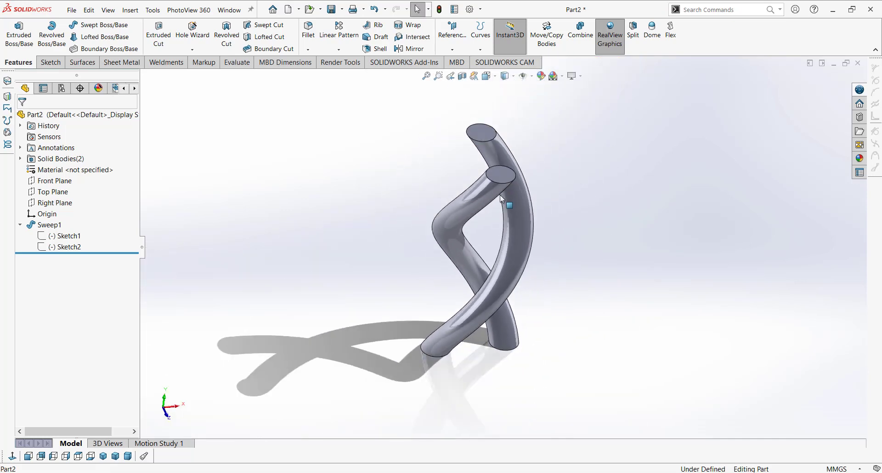
pyautogui.moveTo(618, 301); pyautogui.dragTo(614, 266, button='middle')
pyautogui.click(103, 456)
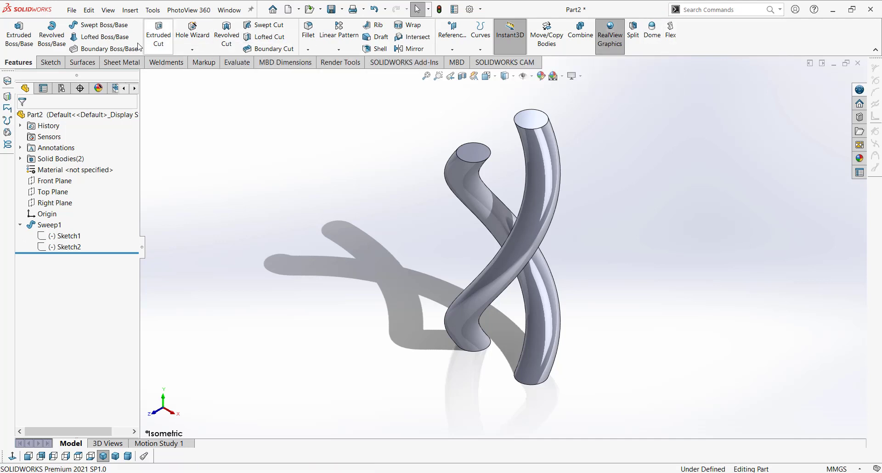
# Start a Flex feature with both swept strand bodies as its input
pyautogui.click(130, 14)
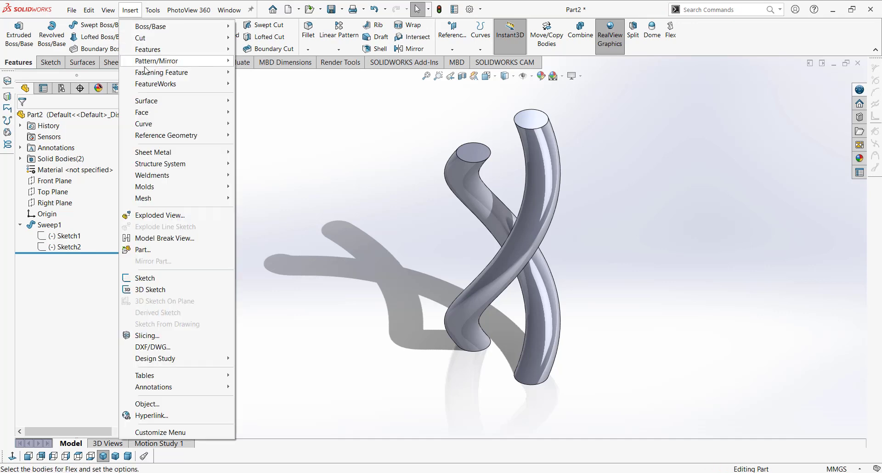
pyautogui.moveTo(163, 53)
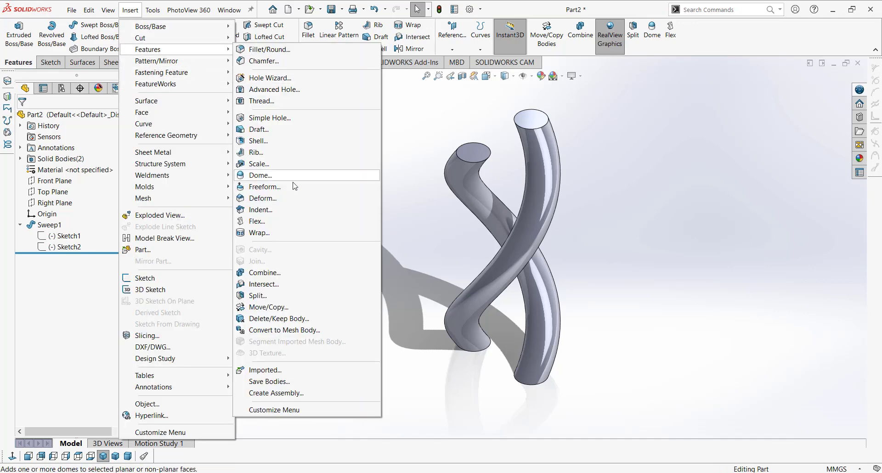
pyautogui.click(283, 224)
pyautogui.click(521, 175)
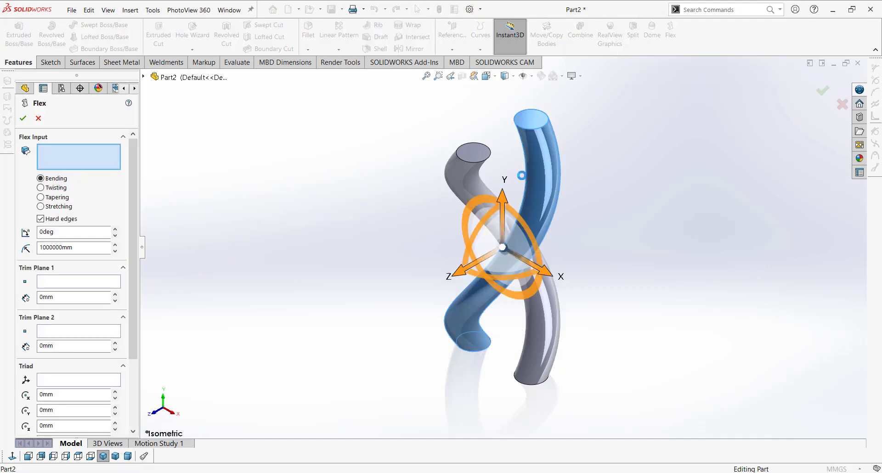
pyautogui.click(462, 167)
pyautogui.moveTo(346, 298); pyautogui.dragTo(346, 221, button='middle')
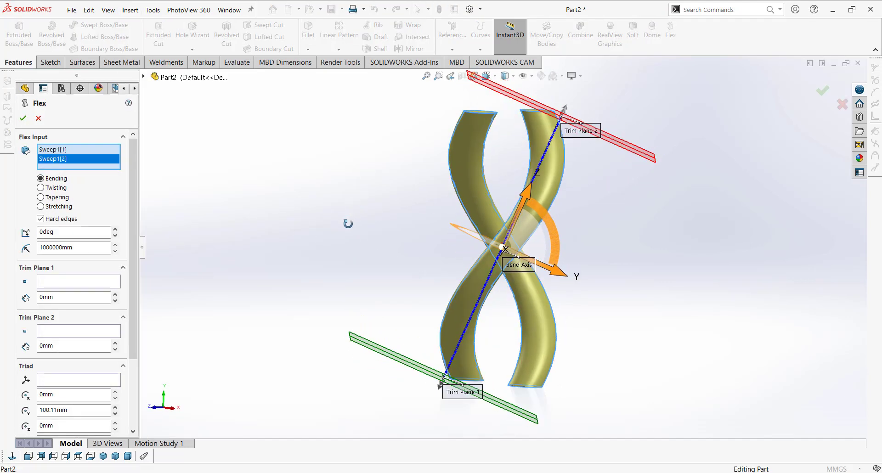
# Switch the Flex to Tapering with a taper factor of about -1.1, and set the triad's rotation angle to 270 degrees
pyautogui.click(55, 199)
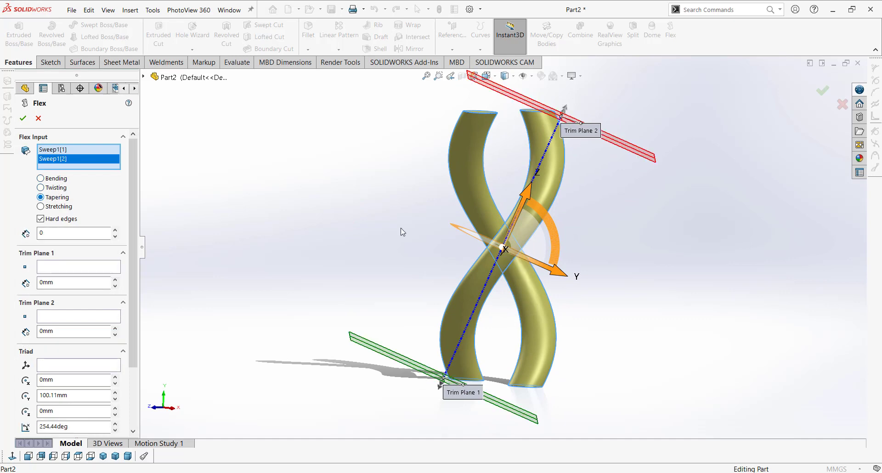
pyautogui.moveTo(665, 203); pyautogui.dragTo(657, 213, button='middle')
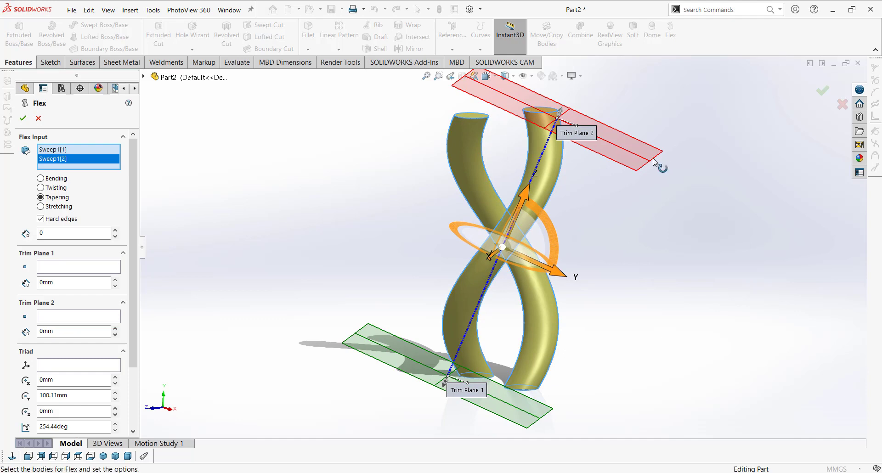
pyautogui.moveTo(653, 159); pyautogui.dragTo(608, 176)
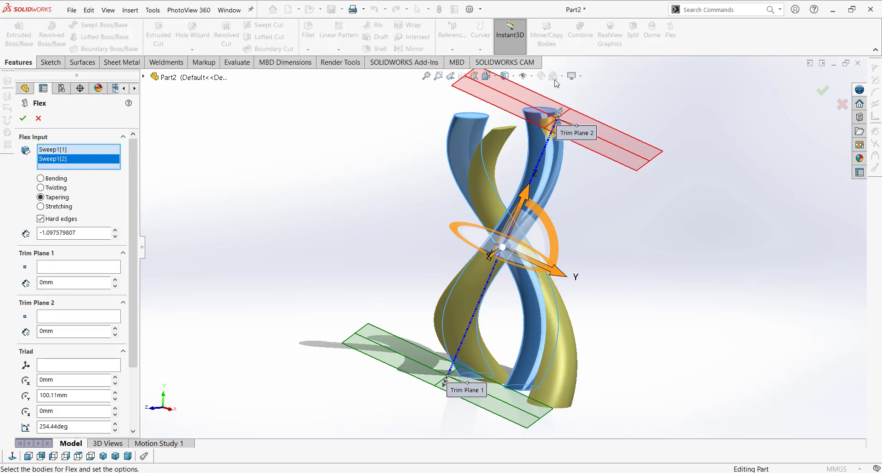
pyautogui.moveTo(553, 230); pyautogui.dragTo(542, 216)
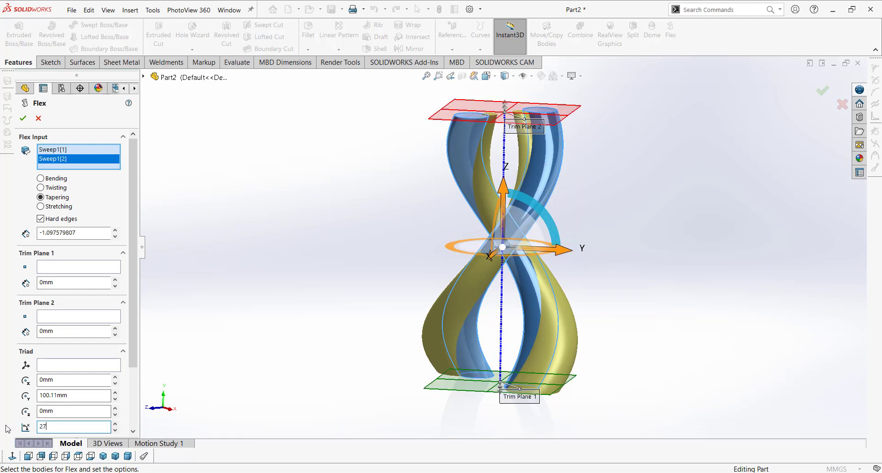
pyautogui.press('Return')
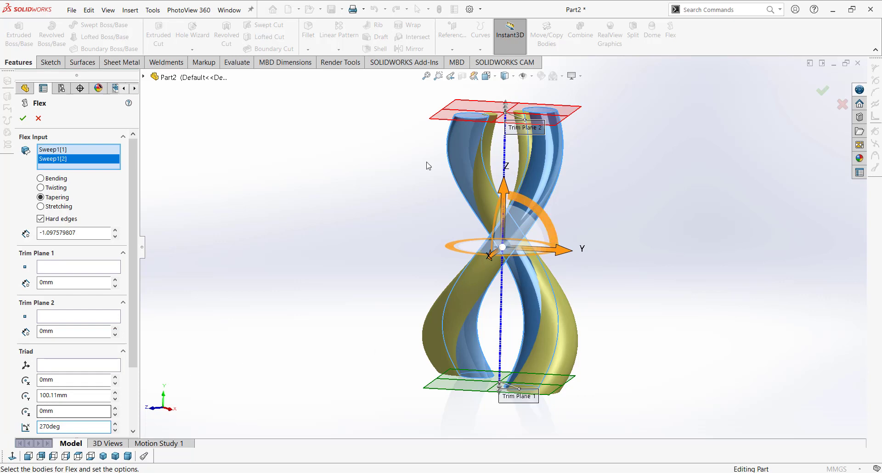
# Lower the Flex triad along the strands' vertical axis to a Y position of about 56 mm
pyautogui.moveTo(618, 232); pyautogui.dragTo(619, 254, button='middle')
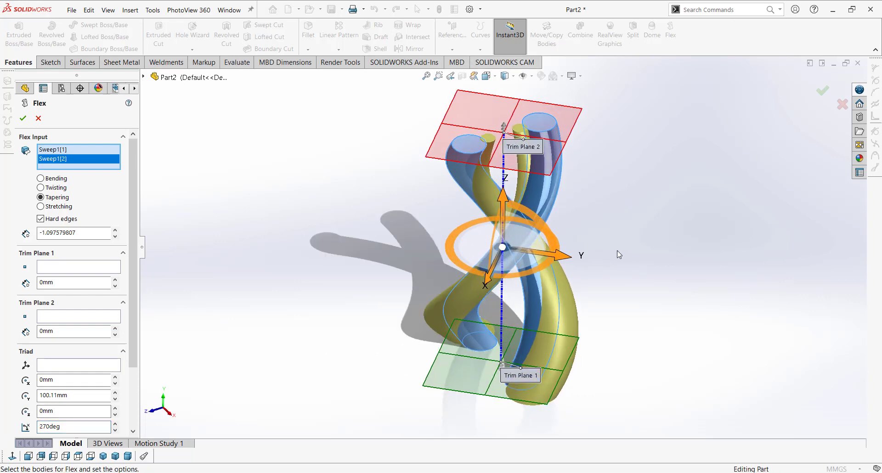
pyautogui.scroll(-3, 553, 171)
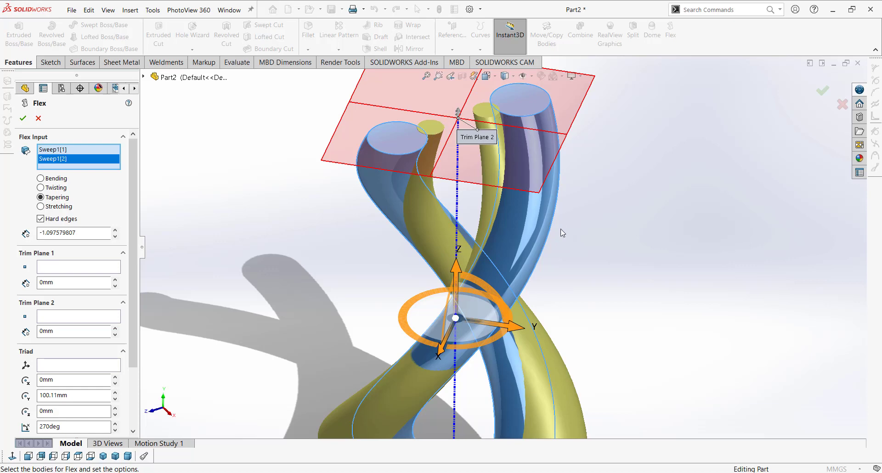
pyautogui.press('f')
pyautogui.moveTo(581, 287); pyautogui.dragTo(531, 391, button='middle')
pyautogui.moveTo(486, 348); pyautogui.dragTo(554, 290, button='middle')
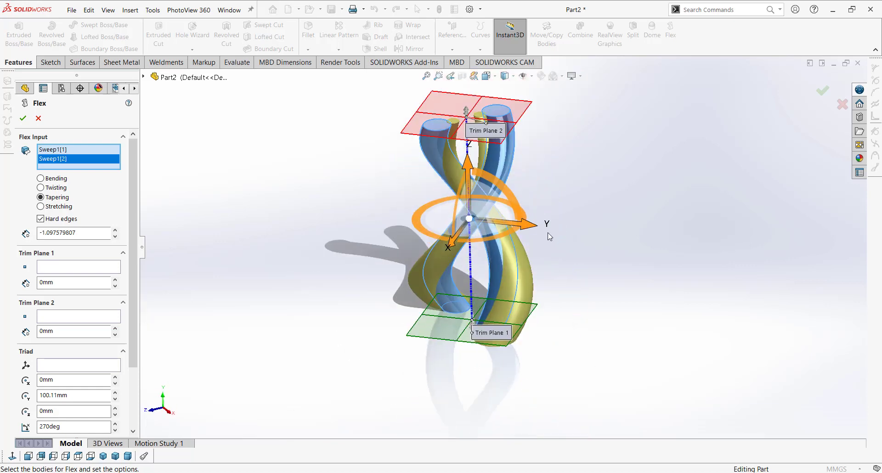
pyautogui.moveTo(469, 168); pyautogui.dragTo(482, 247)
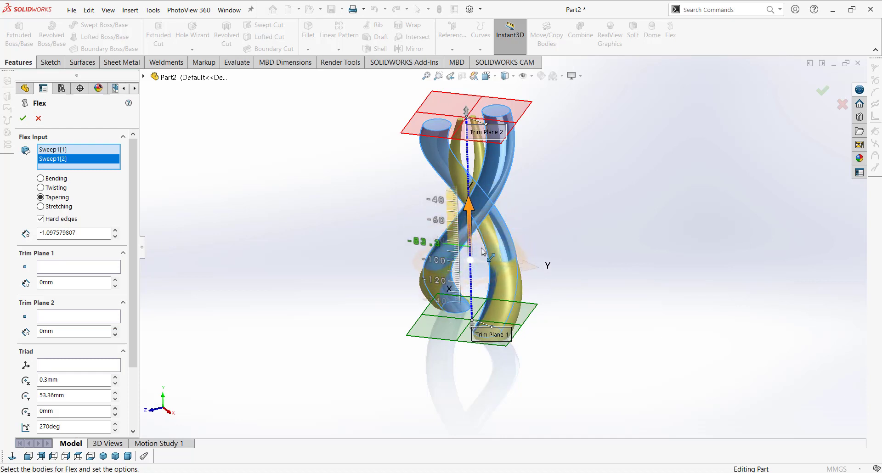
pyautogui.moveTo(613, 288); pyautogui.dragTo(549, 318, button='middle')
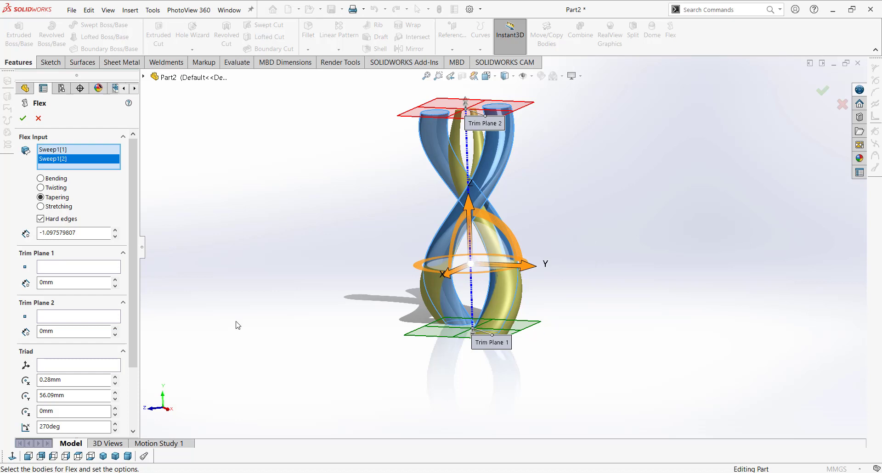
# Try raising Trim Plane 1 to distances of 22.13 mm and 62.13 mm, and step it back down to 2.13 mm
pyautogui.click(53, 334)
pyautogui.scroll(-2, 464, 326)
pyautogui.moveTo(503, 332); pyautogui.dragTo(591, 345)
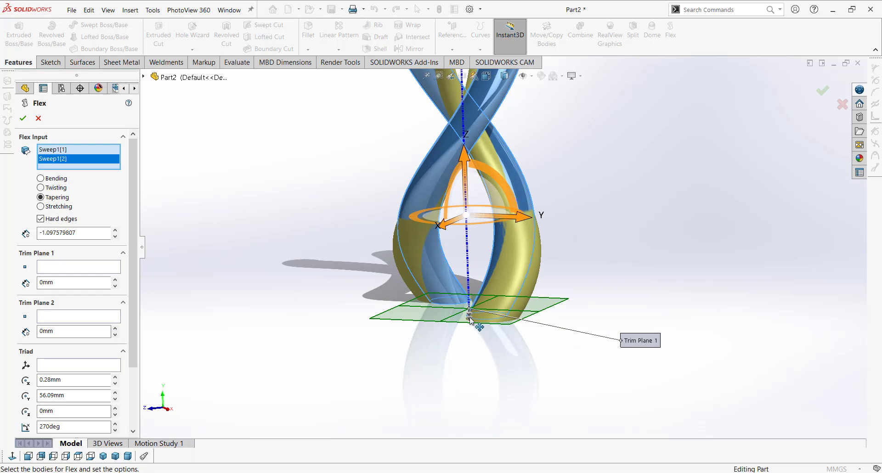
pyautogui.moveTo(469, 338); pyautogui.dragTo(483, 311)
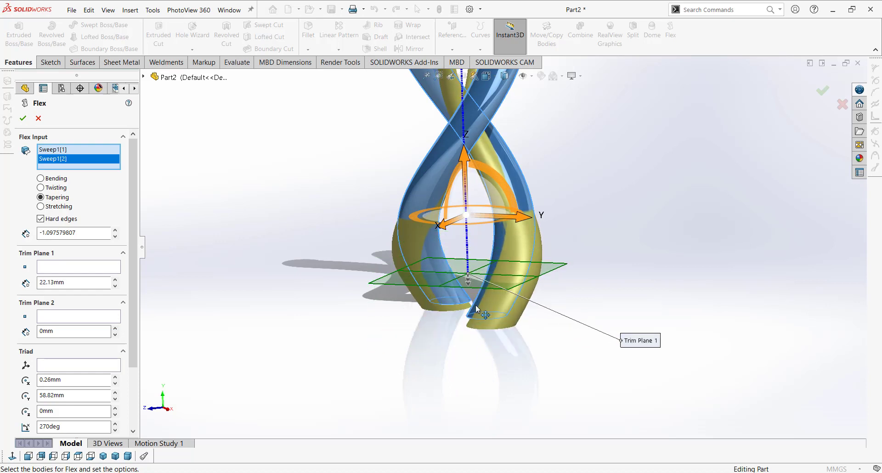
pyautogui.click(115, 280)
pyautogui.click(114, 279)
pyautogui.click(115, 280)
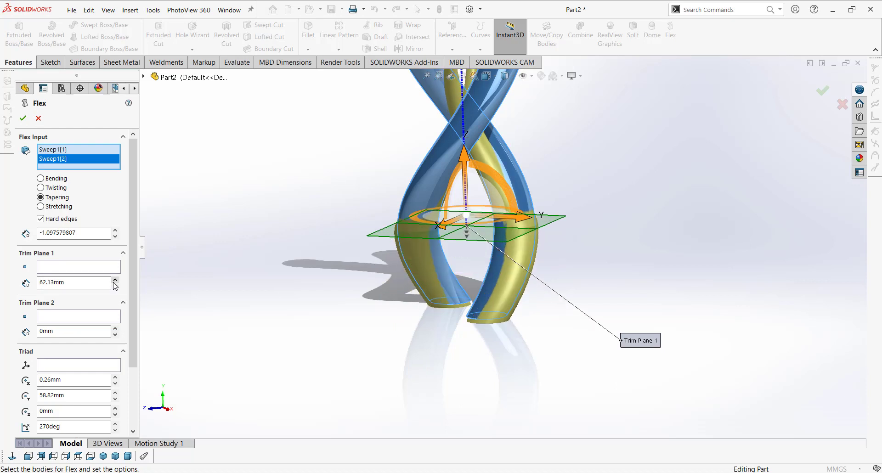
pyautogui.click(115, 280)
pyautogui.click(113, 287)
pyautogui.click(114, 286)
pyautogui.click(114, 287)
pyautogui.click(114, 286)
pyautogui.click(114, 287)
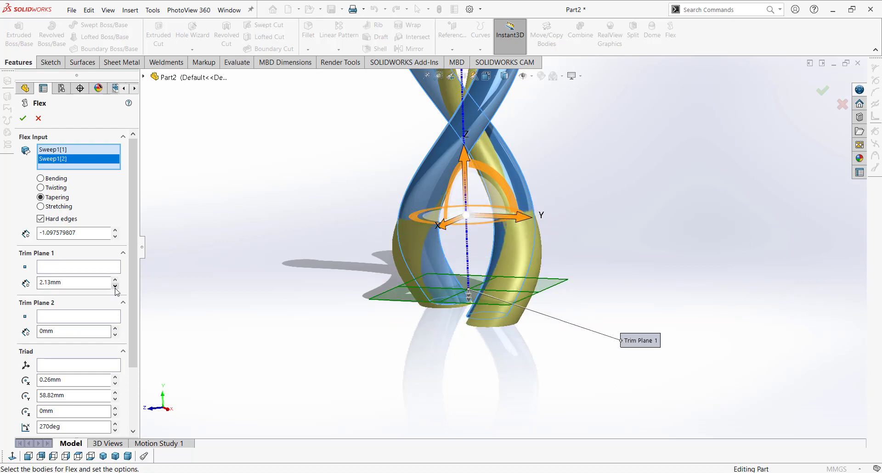
# Set the Trim Plane 1 distance to 0 mm and accept the tapering Flex feature
pyautogui.moveTo(86, 285); pyautogui.dragTo(1, 274)
pyautogui.write('0')
pyautogui.press('Return')
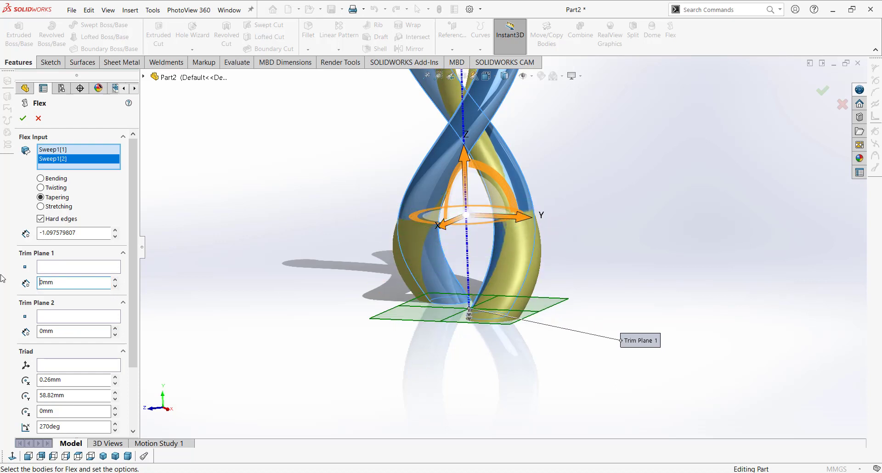
pyautogui.scroll(3, 529, 158)
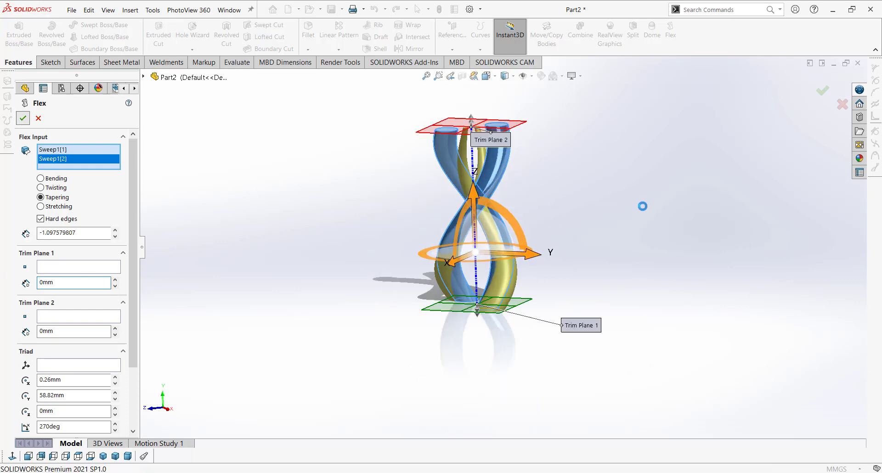
pyautogui.moveTo(497, 206); pyautogui.dragTo(503, 267, button='middle')
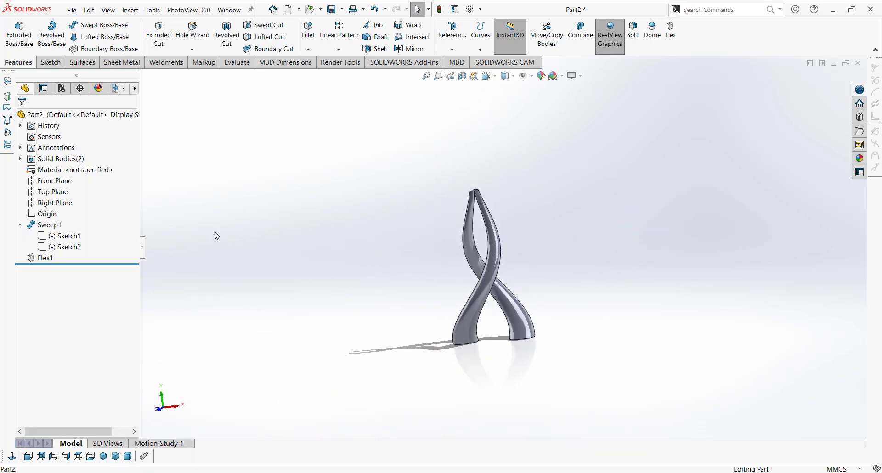
# Sketch a corner rectangle of about 145 by 90 mm on the Top Plane, enclosing both strands
pyautogui.click(41, 192)
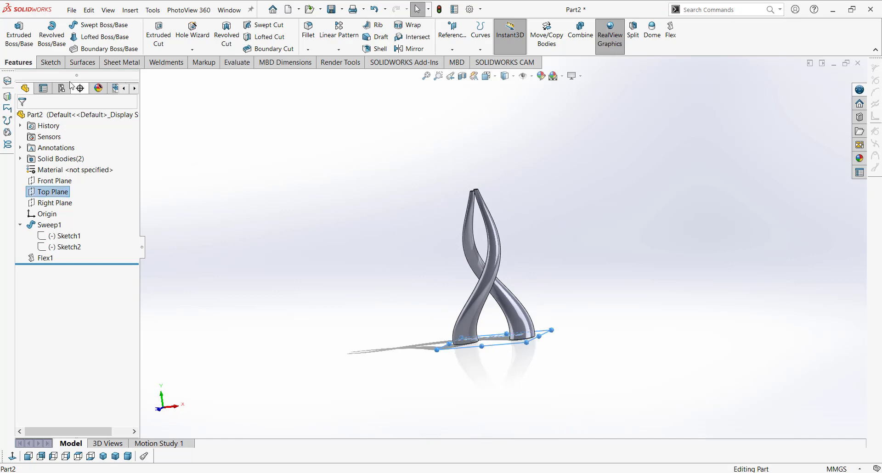
pyautogui.click(50, 62)
pyautogui.click(86, 37)
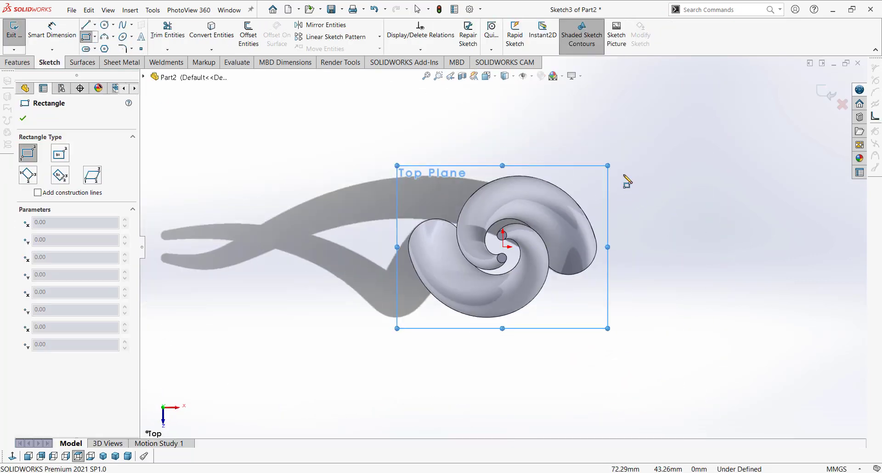
pyautogui.click(624, 174)
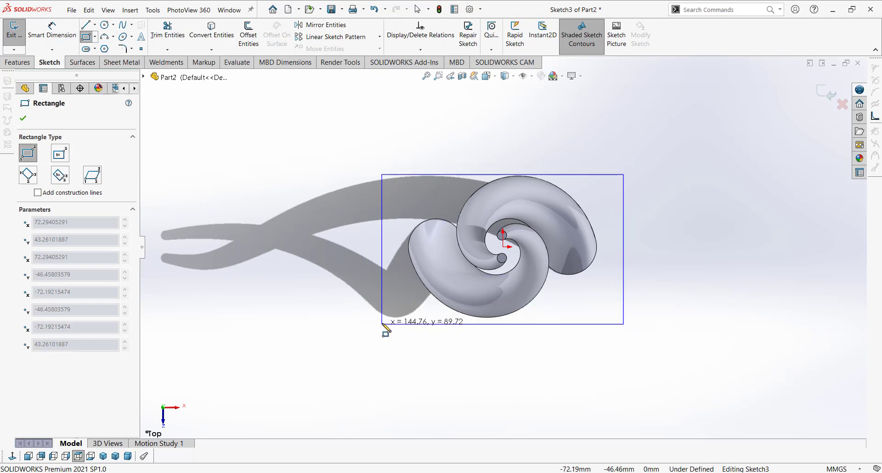
pyautogui.click(383, 321)
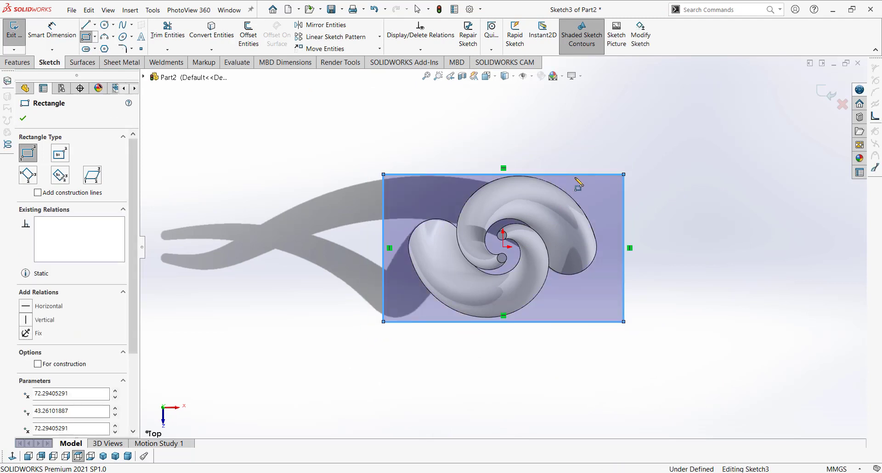
# Enlarge the base rectangle by moving its upper and left edges outward, making the short sides about 95 mm long
pyautogui.press('Escape')
pyautogui.moveTo(576, 175); pyautogui.dragTo(578, 164)
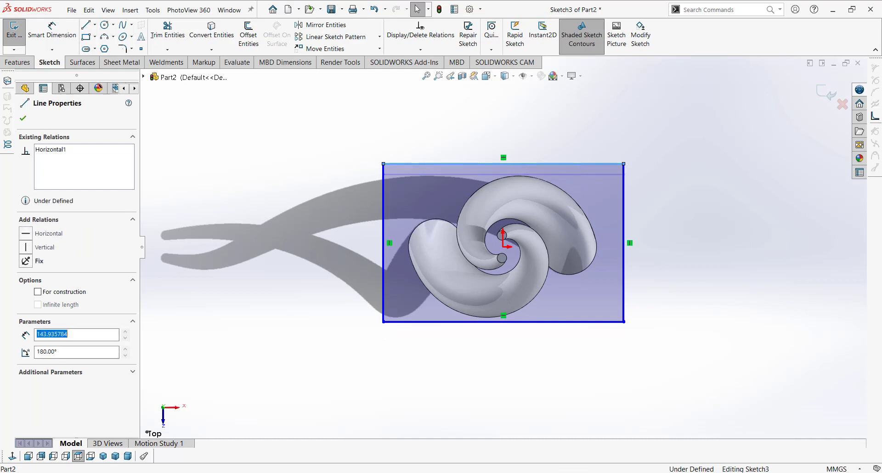
pyautogui.click(384, 216)
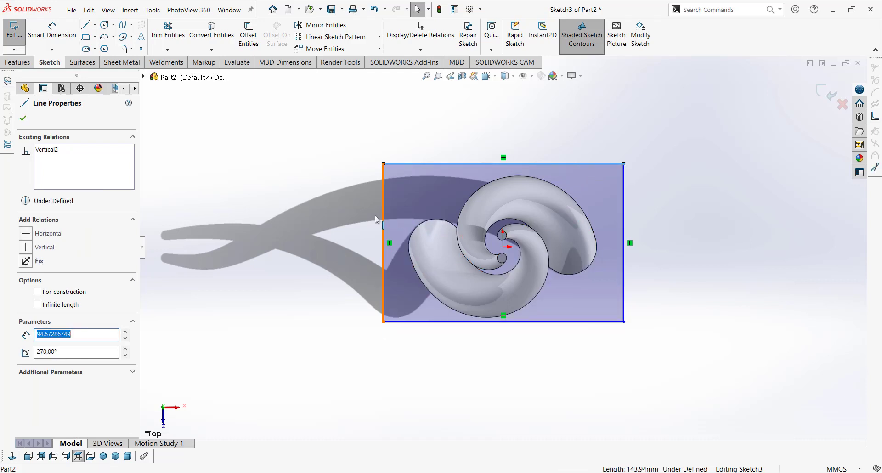
pyautogui.moveTo(375, 216); pyautogui.dragTo(374, 216)
# Extrude the base rectangle 27 mm downward, away from the strands, as a separate body with Merge result off
pyautogui.click(17, 62)
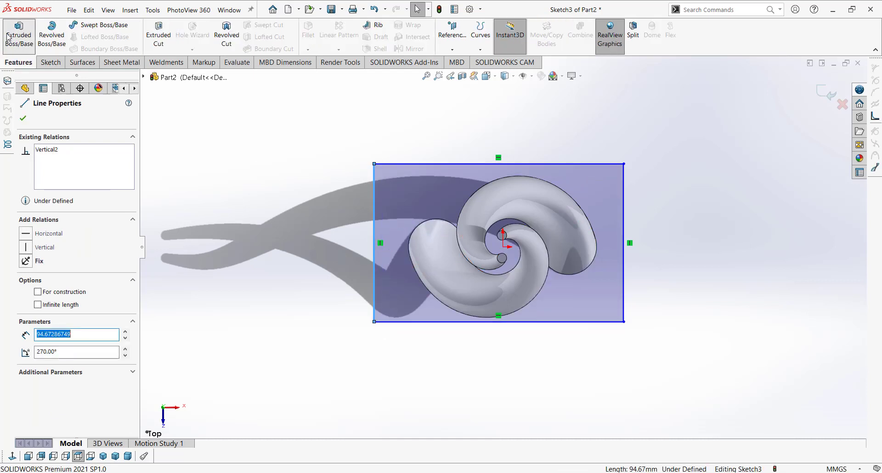
pyautogui.click(8, 36)
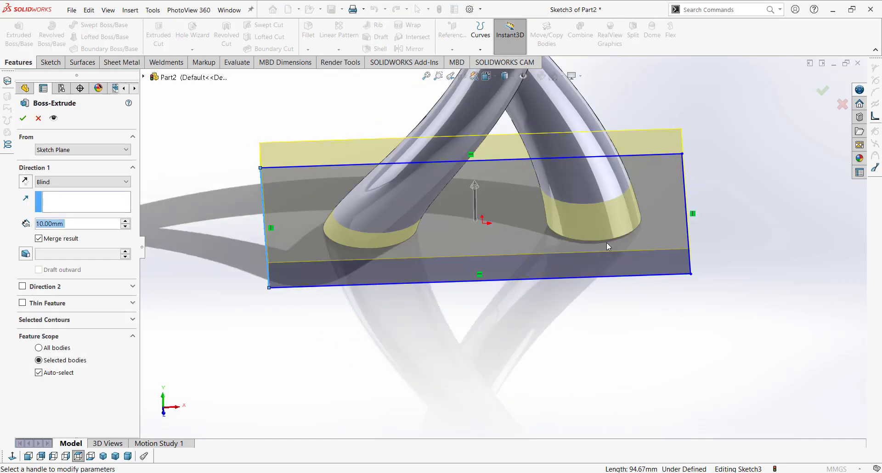
pyautogui.click(25, 182)
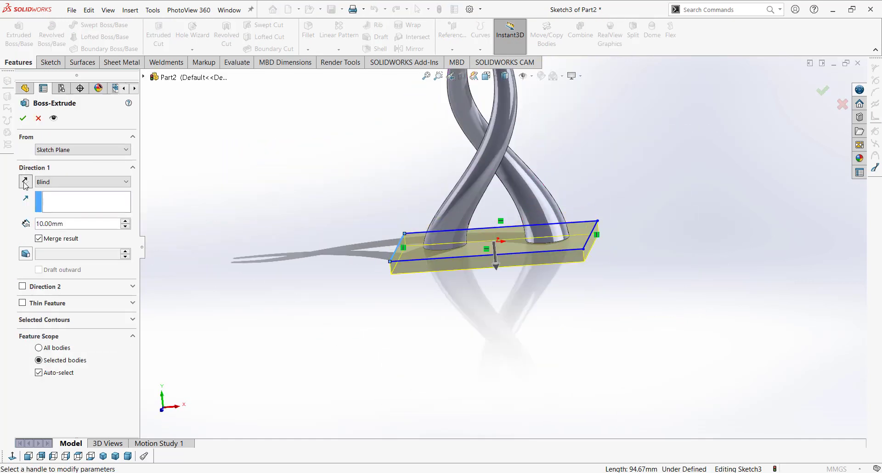
pyautogui.moveTo(496, 272); pyautogui.dragTo(494, 299)
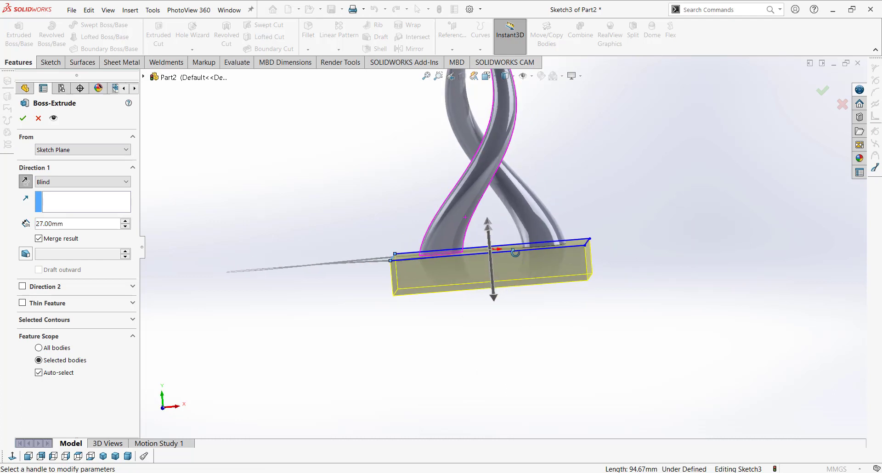
pyautogui.click(45, 239)
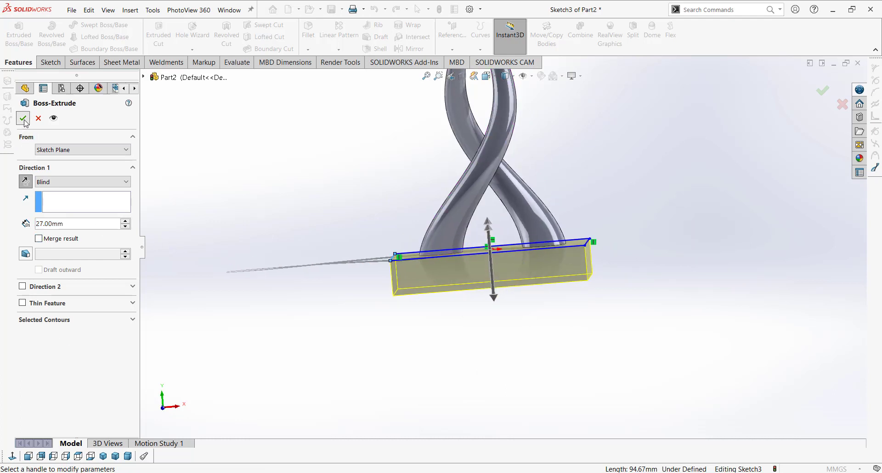
pyautogui.click(24, 120)
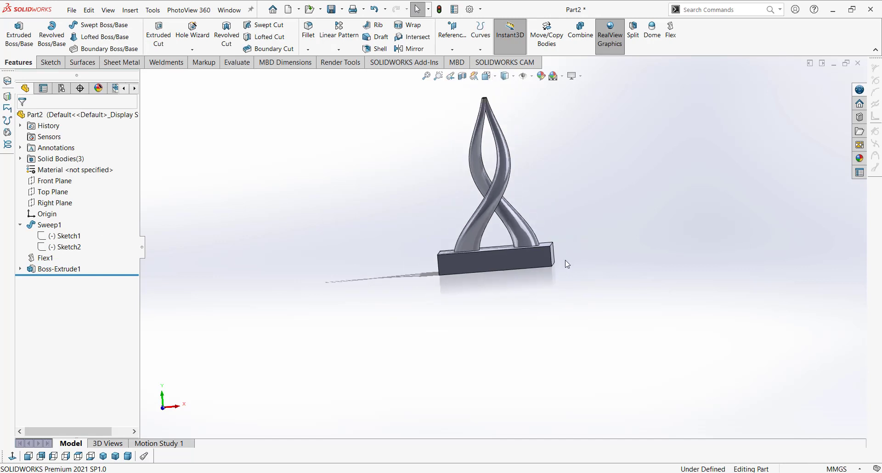
pyautogui.moveTo(568, 264); pyautogui.dragTo(691, 254, button='middle')
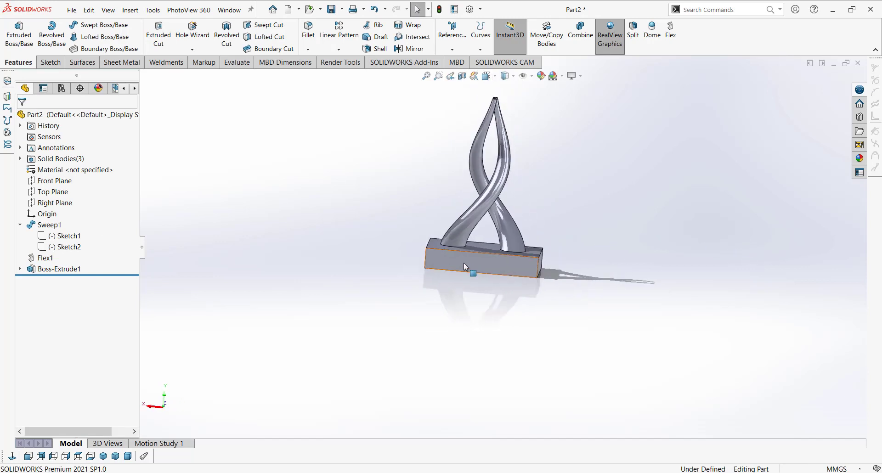
pyautogui.moveTo(523, 257); pyautogui.dragTo(396, 137, button='middle')
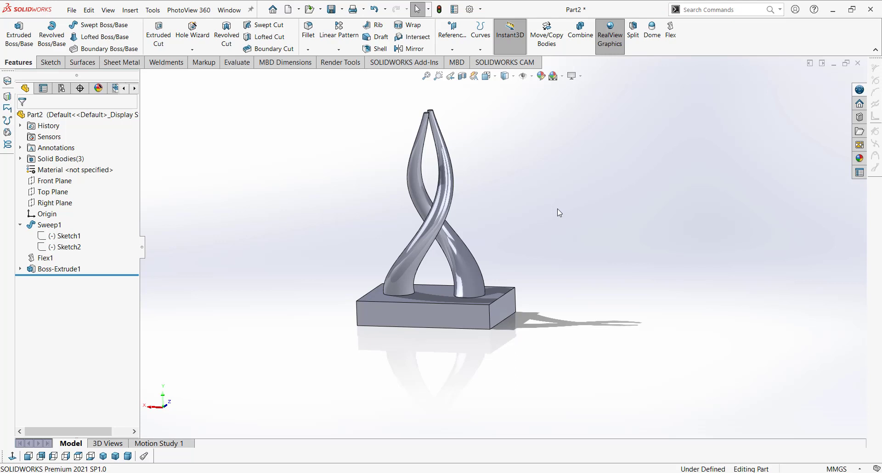
pyautogui.click(103, 456)
# Create a new part and sketch a circle of about 70.5 mm radius on the Top Plane, centred on the origin
pyautogui.hotkey('ctrl', 'n')
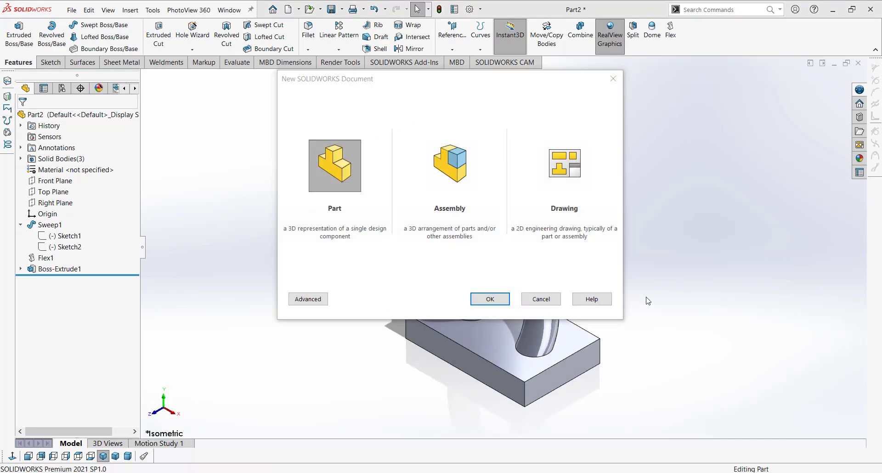
pyautogui.press('Return')
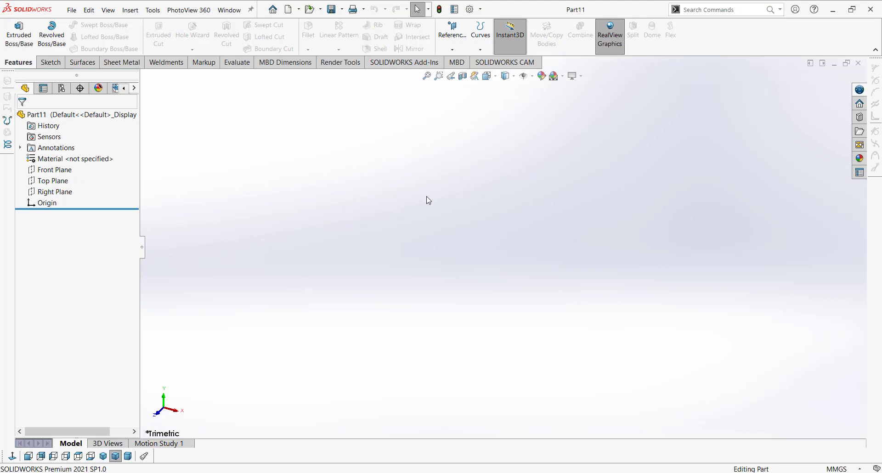
pyautogui.click(52, 180)
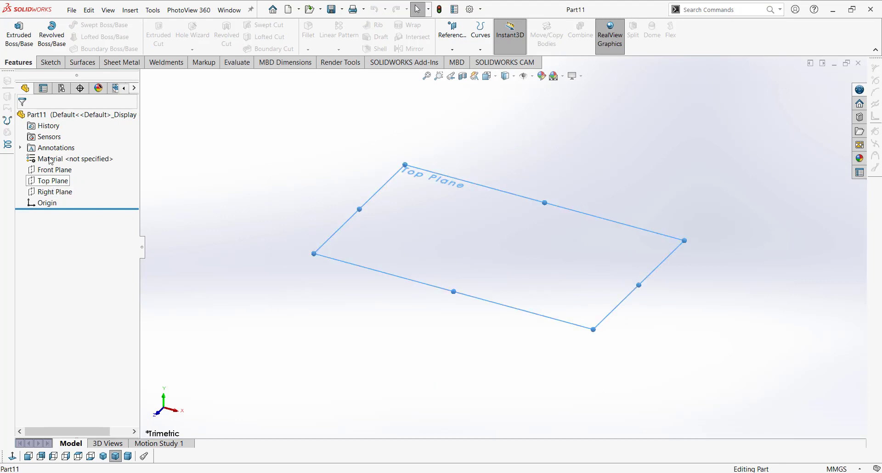
pyautogui.click(50, 62)
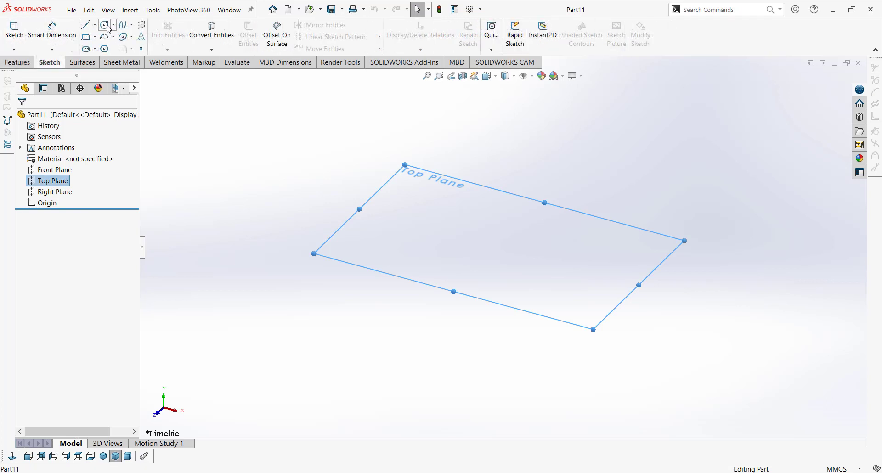
pyautogui.click(105, 26)
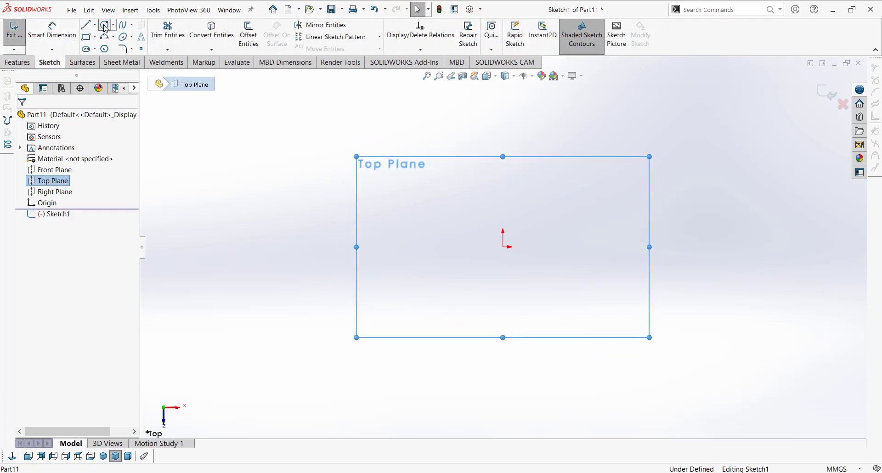
pyautogui.click(504, 247)
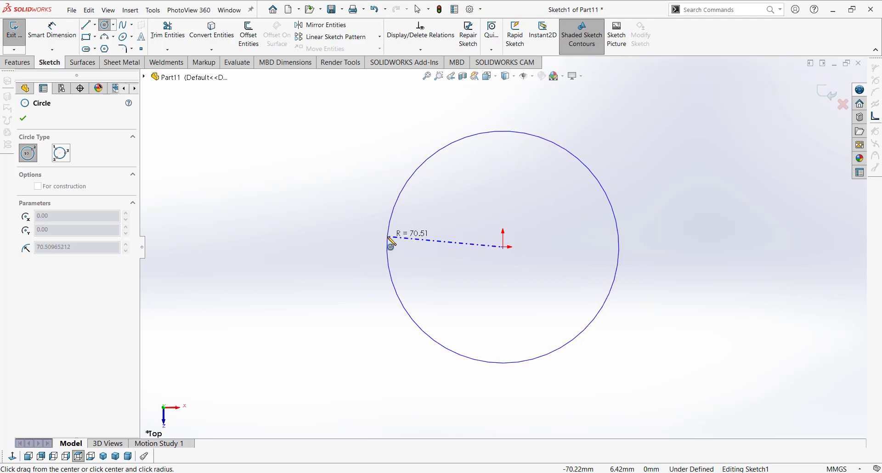
pyautogui.click(391, 239)
pyautogui.press('Escape')
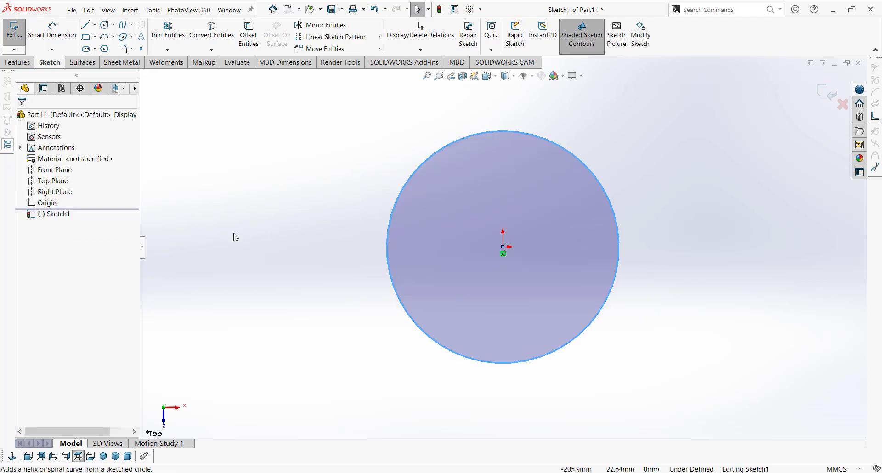
# Start a Helix/Spiral curve from the sketched circle and define it by Height and Revolution
pyautogui.moveTo(348, 319); pyautogui.dragTo(353, 221, button='middle')
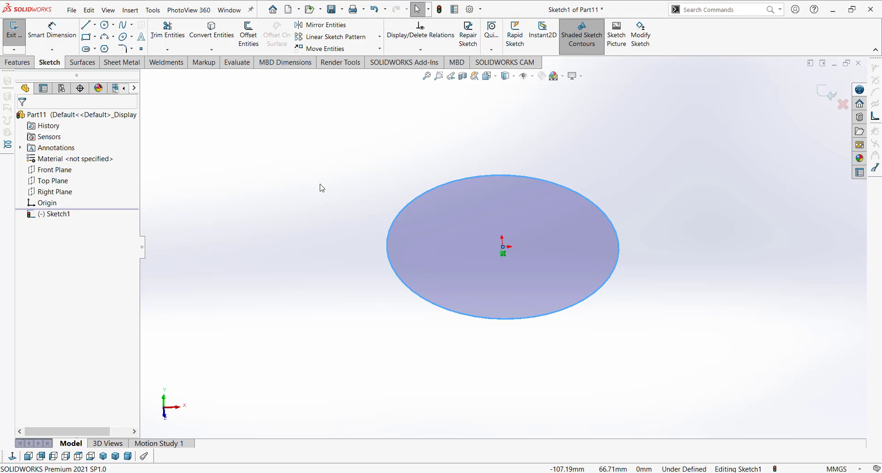
pyautogui.press('z')
pyautogui.scroll(-1, 569, 146)
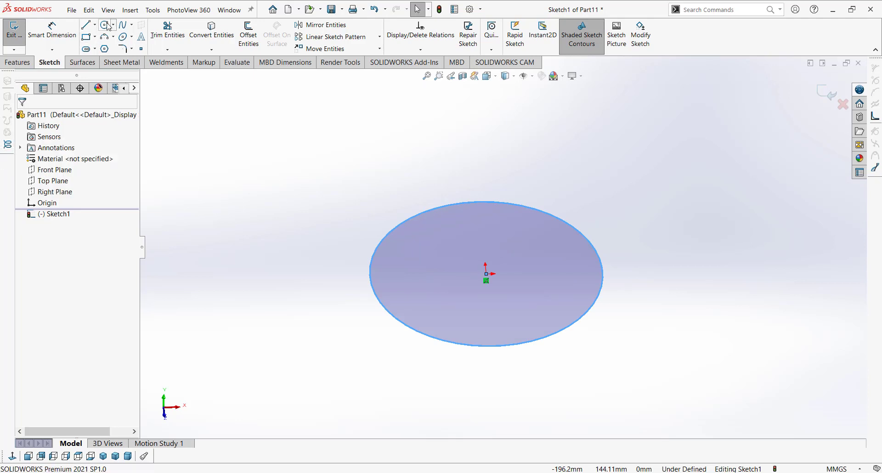
pyautogui.click(130, 11)
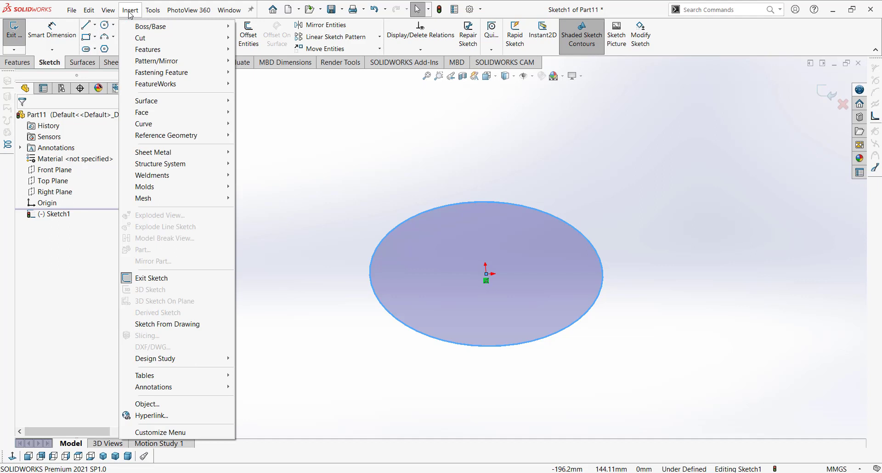
pyautogui.moveTo(175, 125)
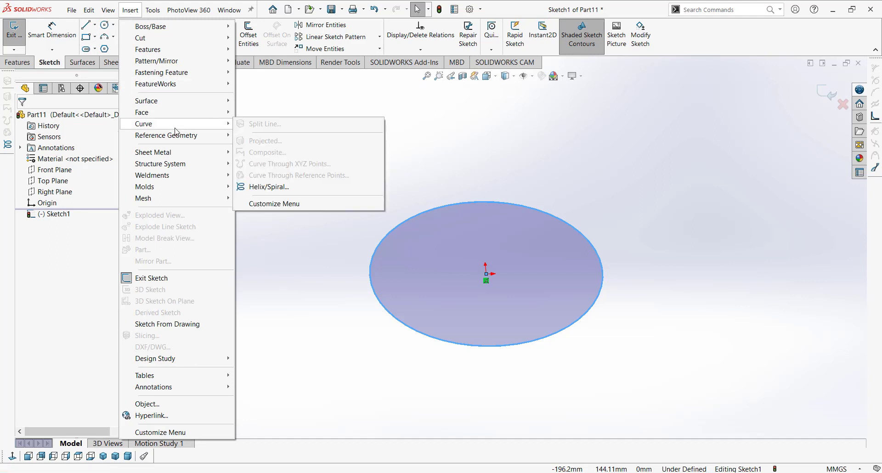
pyautogui.click(300, 187)
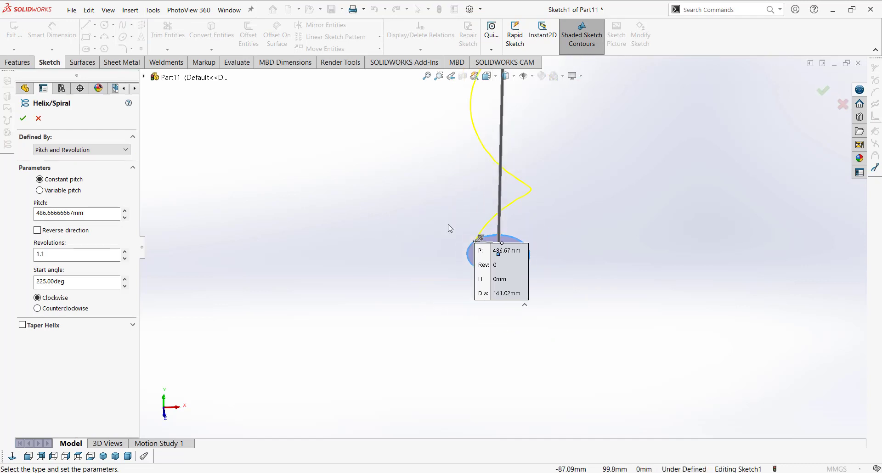
pyautogui.moveTo(563, 272); pyautogui.dragTo(565, 213, button='middle')
pyautogui.scroll(2, 565, 214)
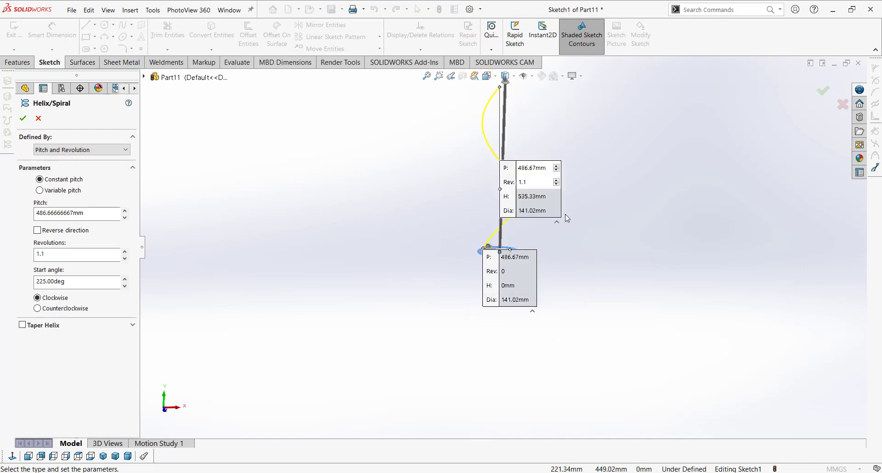
pyautogui.scroll(-1, 542, 97)
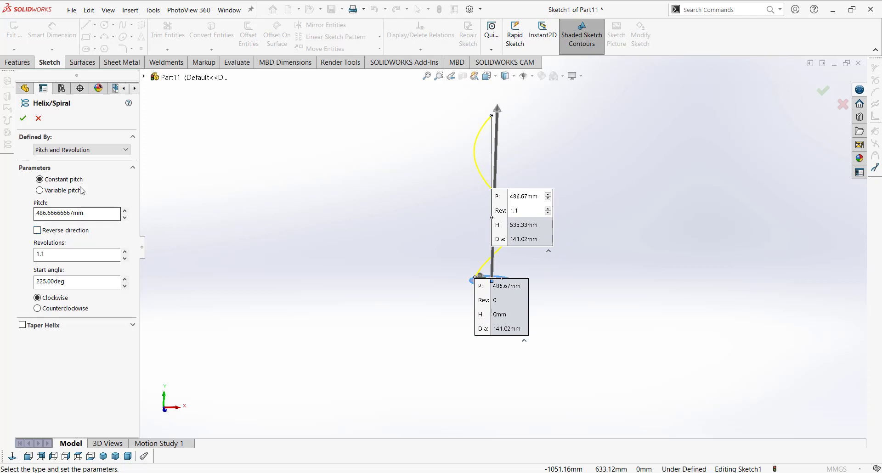
pyautogui.click(75, 150)
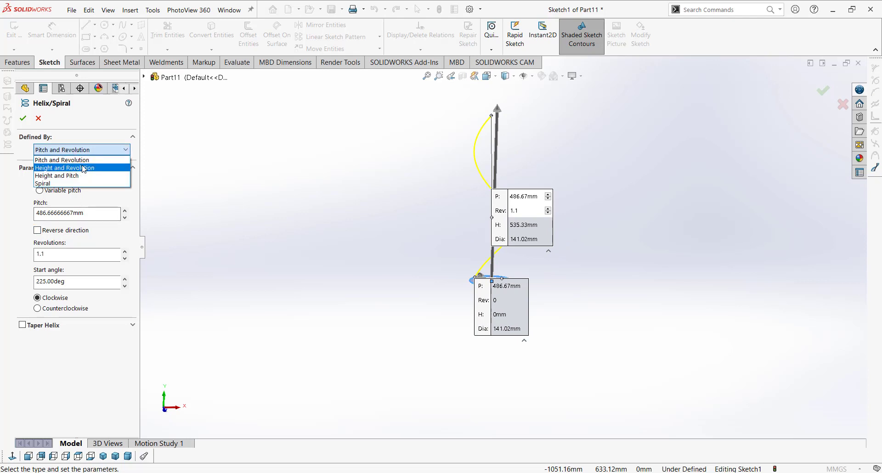
pyautogui.click(84, 168)
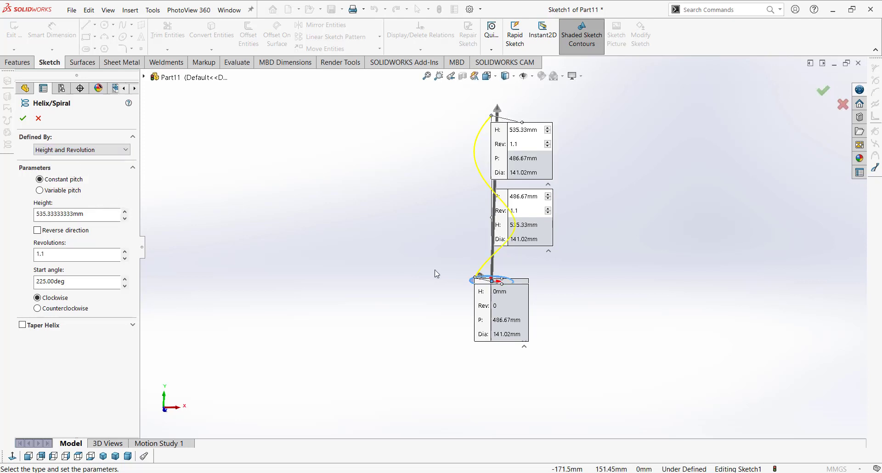
# Set the height of the helix to 300 mm
pyautogui.moveTo(109, 214); pyautogui.dragTo(7, 202)
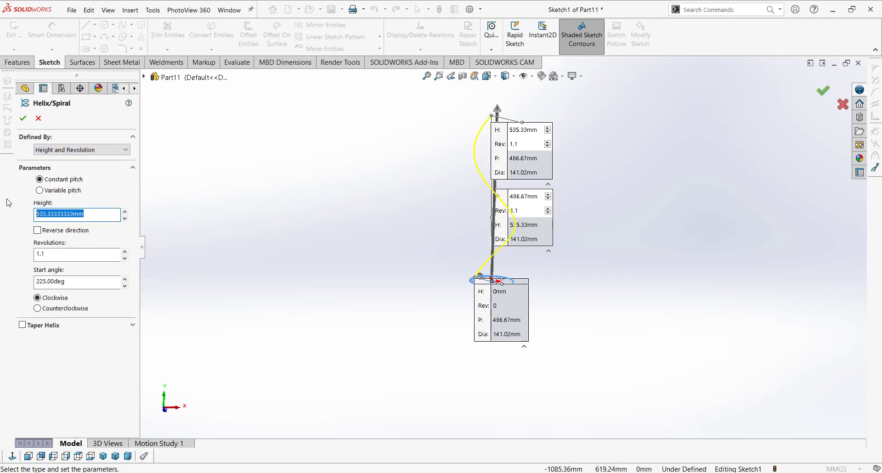
pyautogui.write('300')
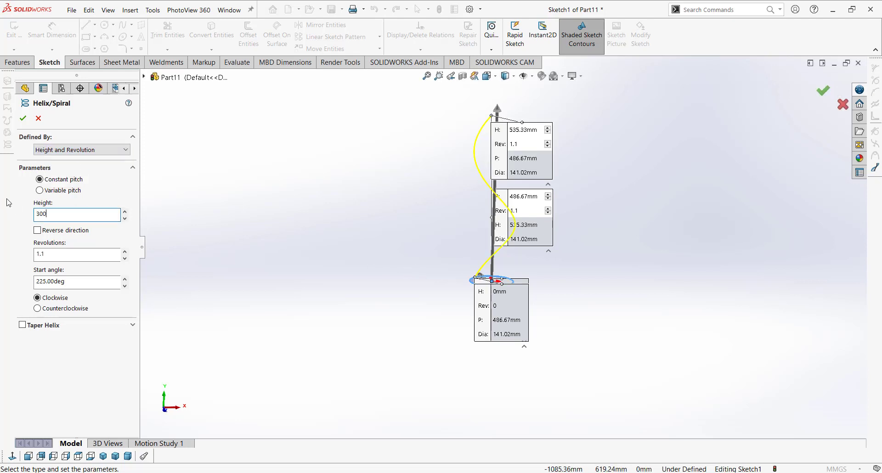
pyautogui.press('Return')
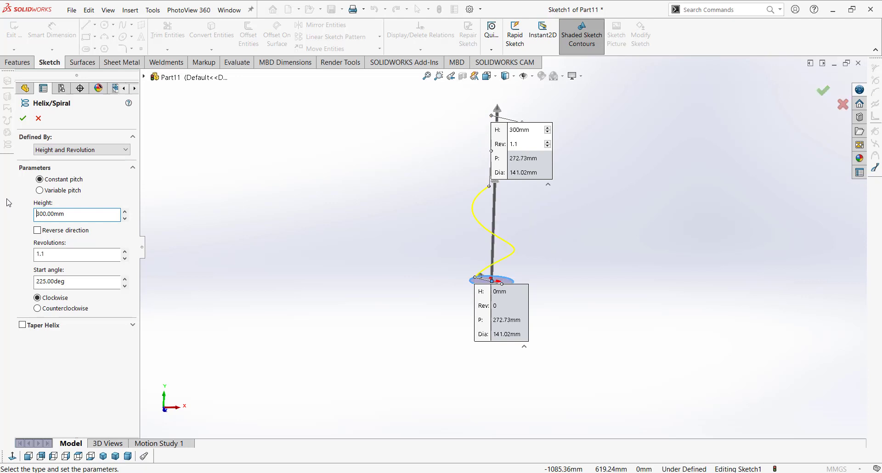
# Try the helix with 4.85 revolutions and with 20 revolutions
pyautogui.click(125, 252)
pyautogui.click(125, 252)
pyautogui.click(125, 252)
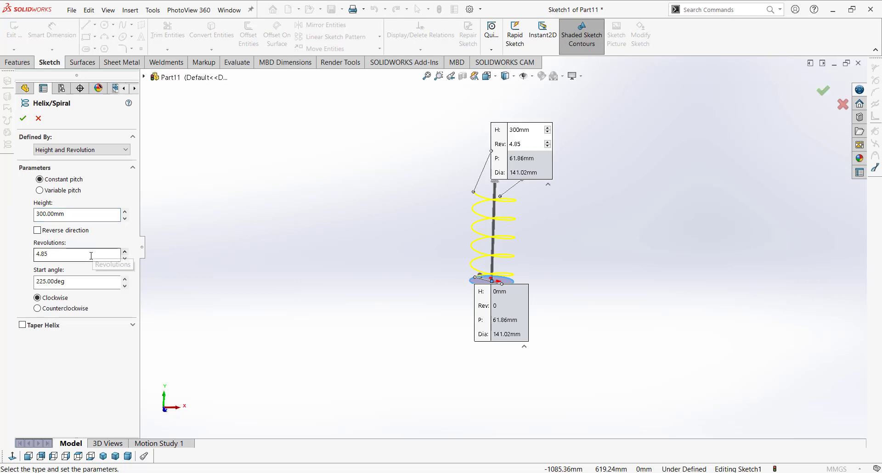
pyautogui.moveTo(90, 255); pyautogui.dragTo(14, 255)
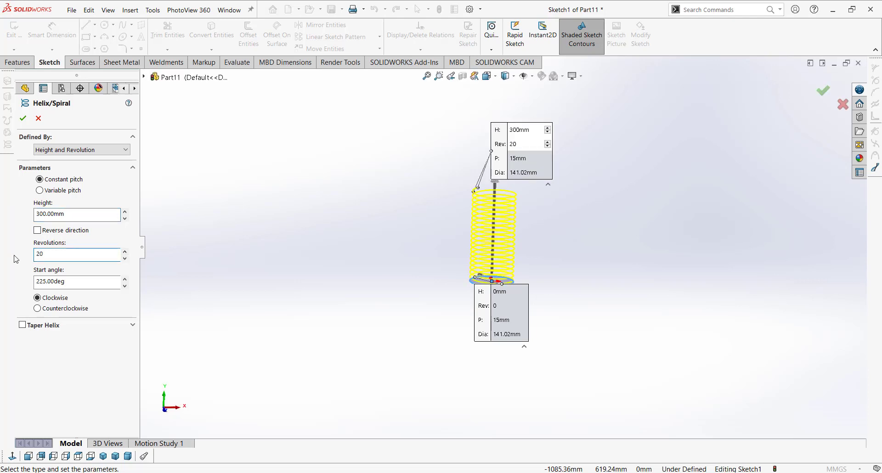
pyautogui.press('Return')
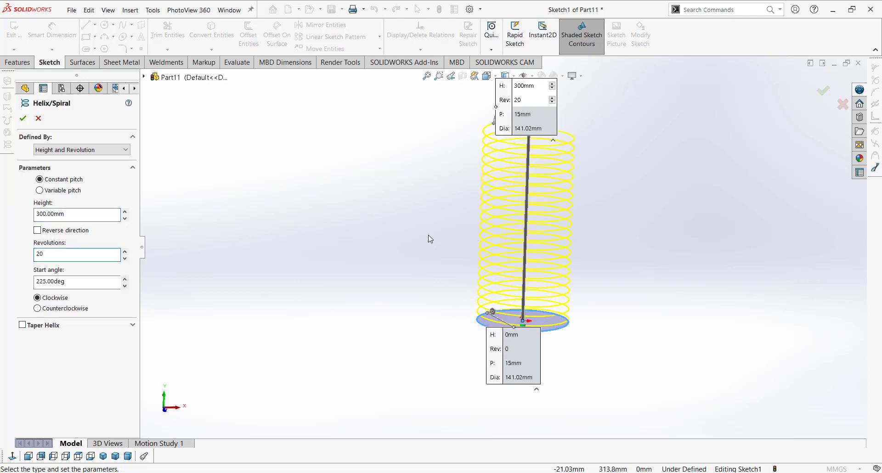
# Try a single revolution for the helix and reduce it to 0.6 revolutions
pyautogui.moveTo(544, 197)
pyautogui.mouseDown(button='middle')
pyautogui.moveTo(552, 218)
pyautogui.moveTo(551, 201)
pyautogui.mouseUp(button='middle')
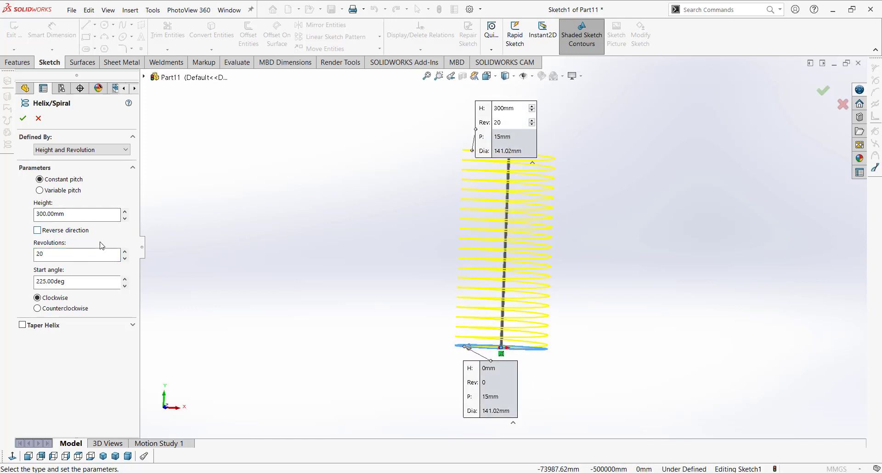
pyautogui.doubleClick(66, 260)
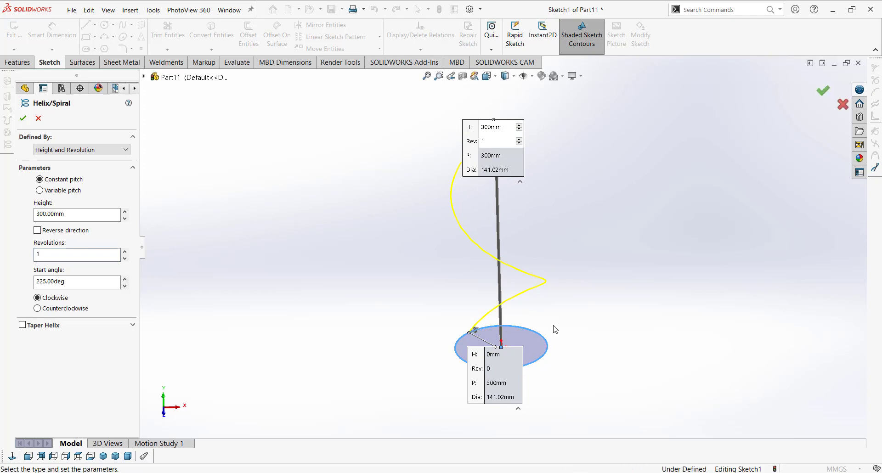
pyautogui.doubleClick(71, 254)
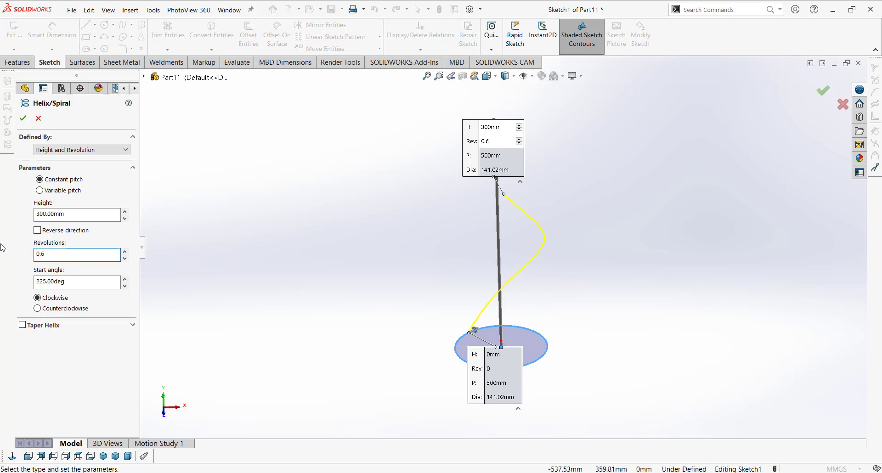
# Enable Taper Helix and set an outward taper angle of 7 degrees
pyautogui.moveTo(322, 291); pyautogui.dragTo(260, 246, button='middle')
pyautogui.moveTo(660, 263); pyautogui.dragTo(581, 385, button='middle')
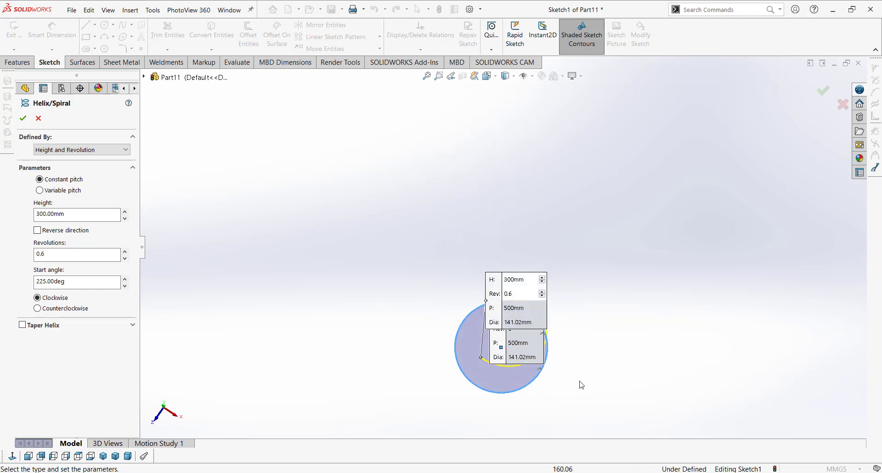
pyautogui.moveTo(604, 319); pyautogui.dragTo(605, 197, button='middle')
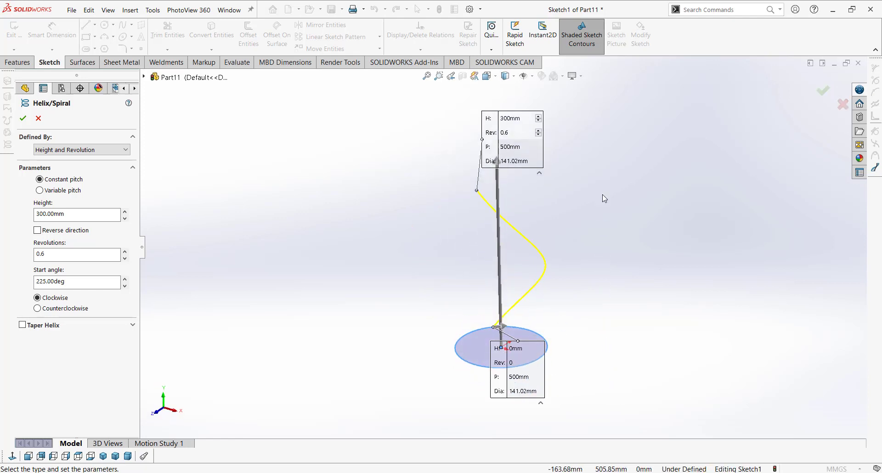
pyautogui.click(40, 325)
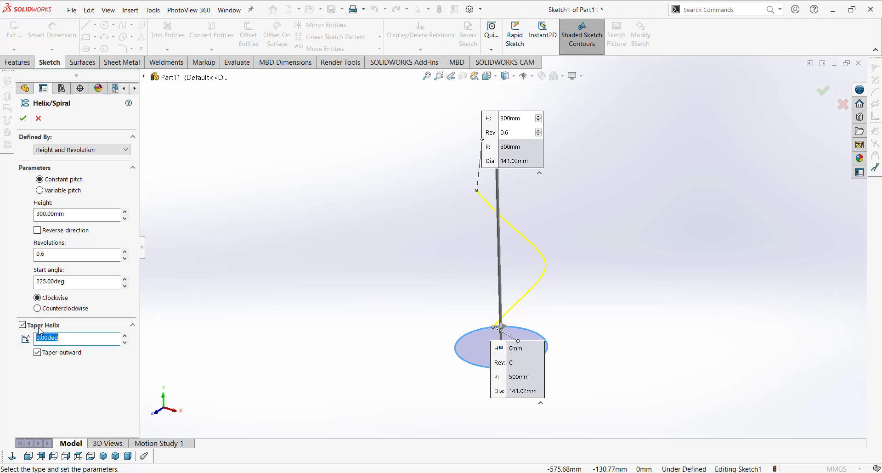
pyautogui.click(125, 335)
pyautogui.click(125, 335)
pyautogui.click(125, 334)
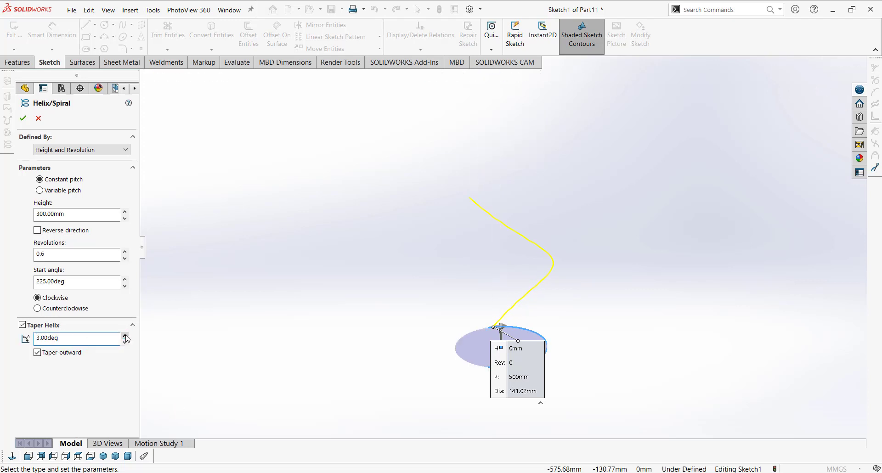
pyautogui.click(125, 335)
pyautogui.click(125, 335)
pyautogui.moveTo(416, 294); pyautogui.dragTo(404, 258, button='middle')
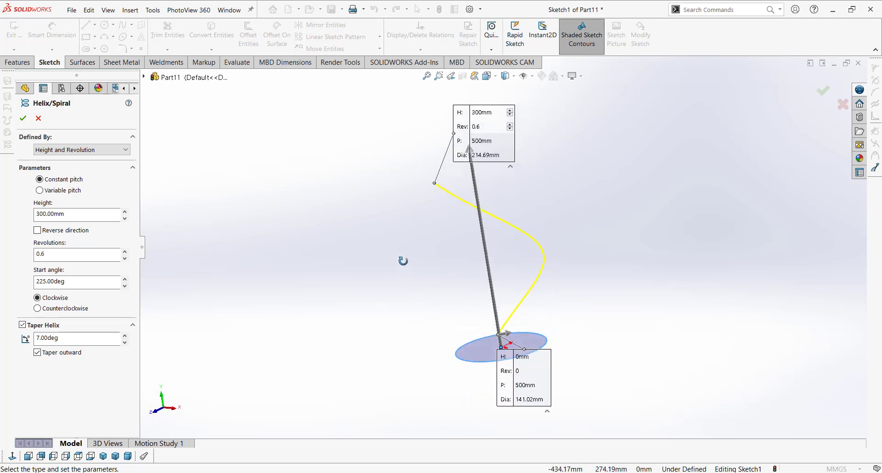
# Make the helix taper inward at an angle of 11 degrees and accept the helix
pyautogui.click(37, 353)
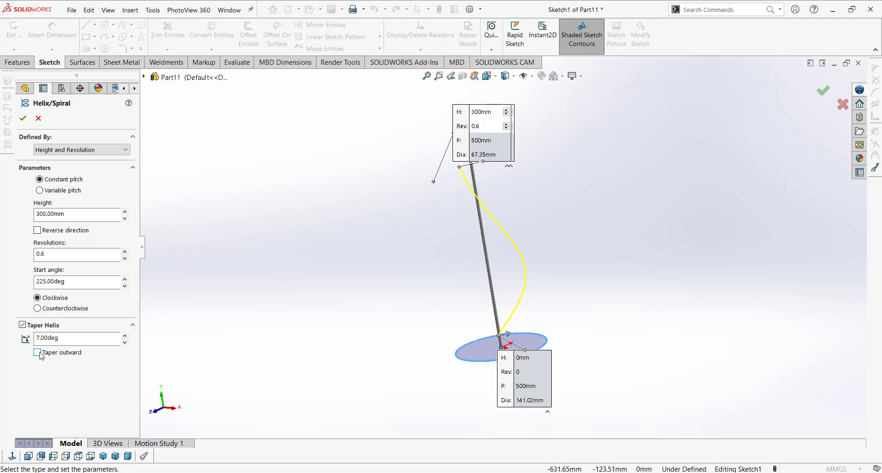
pyautogui.click(127, 335)
pyautogui.click(126, 335)
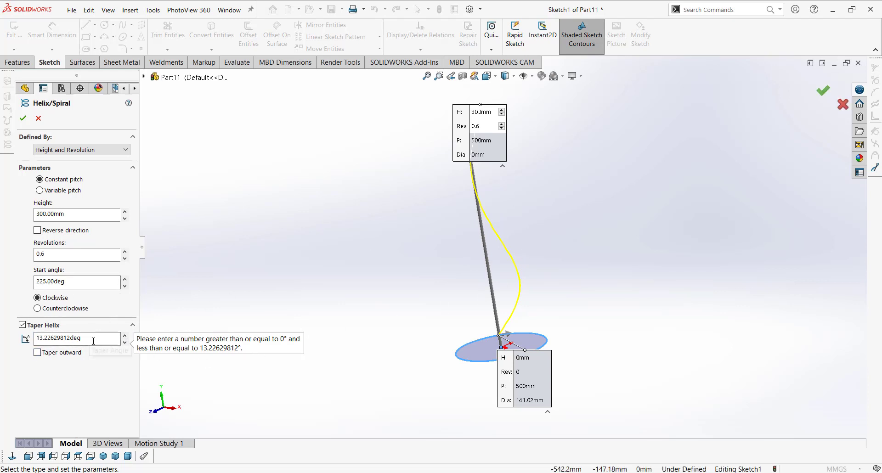
pyautogui.moveTo(93, 341); pyautogui.dragTo(6, 343)
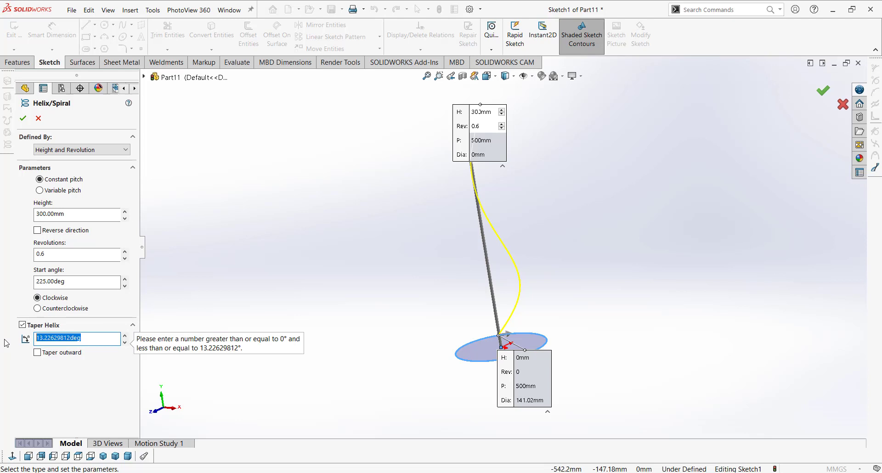
pyautogui.write('11')
pyautogui.click(47, 377)
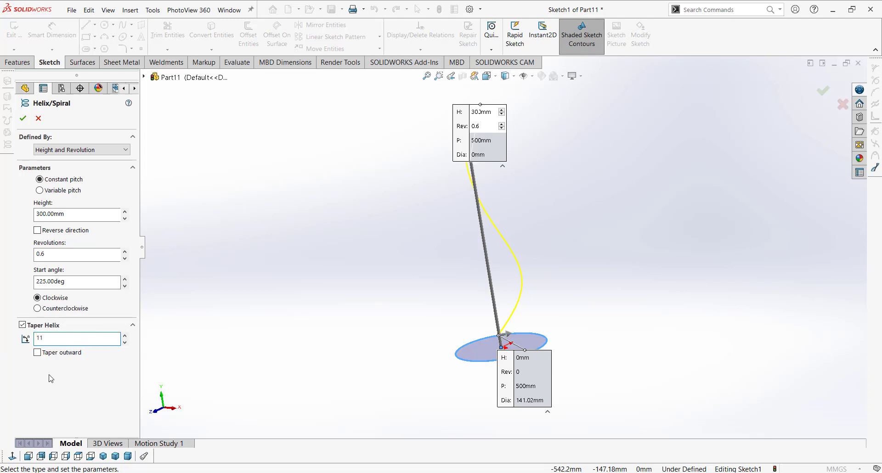
pyautogui.moveTo(327, 278); pyautogui.dragTo(341, 274, button='middle')
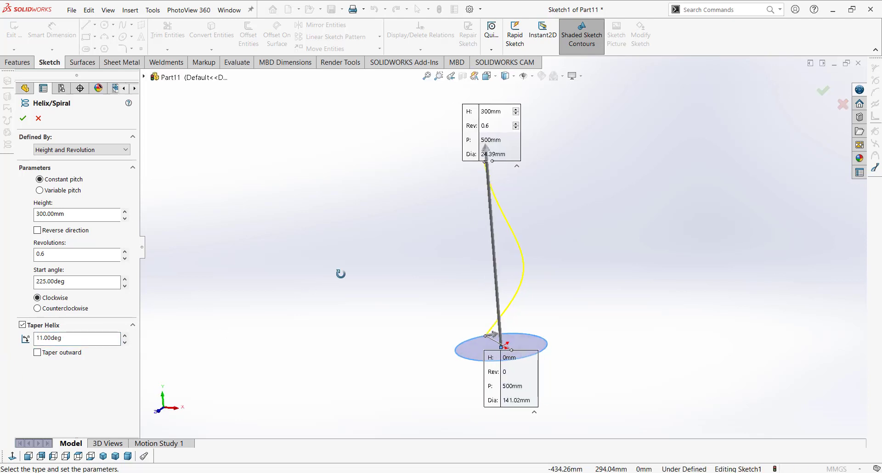
pyautogui.click(22, 118)
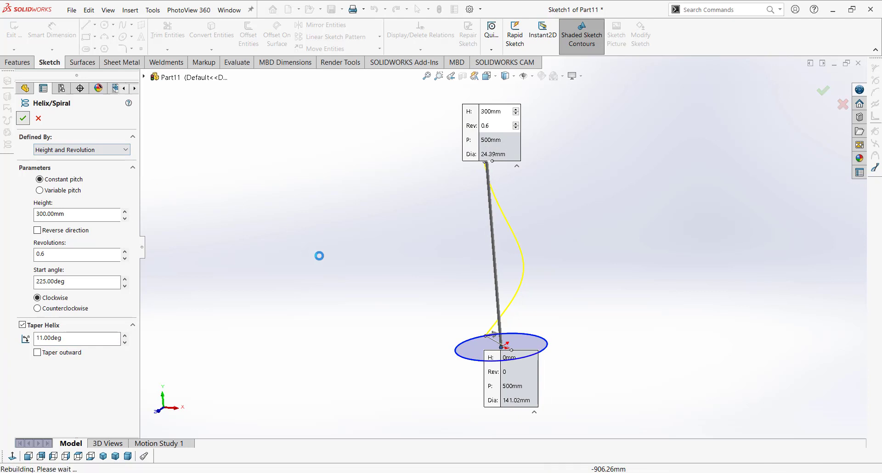
# Sketch a circle about 10.3 mm in radius on the Top Plane, just outside the lower end of the helix
pyautogui.click(103, 456)
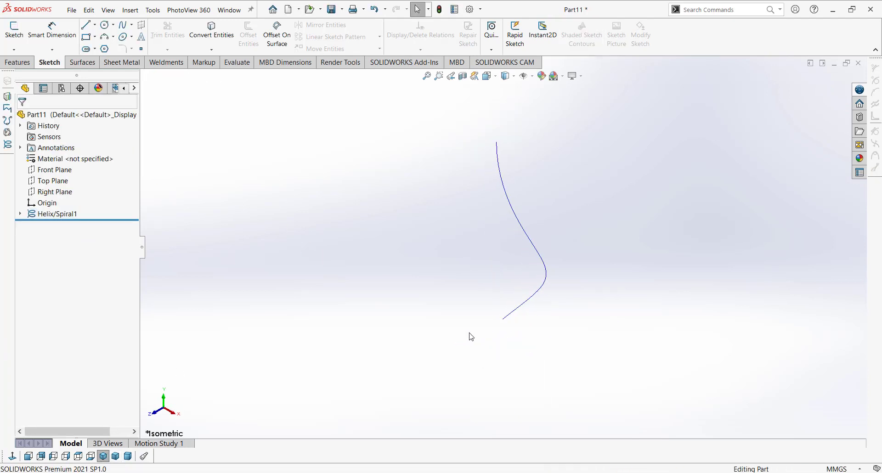
pyautogui.moveTo(471, 337); pyautogui.dragTo(361, 357, button='middle')
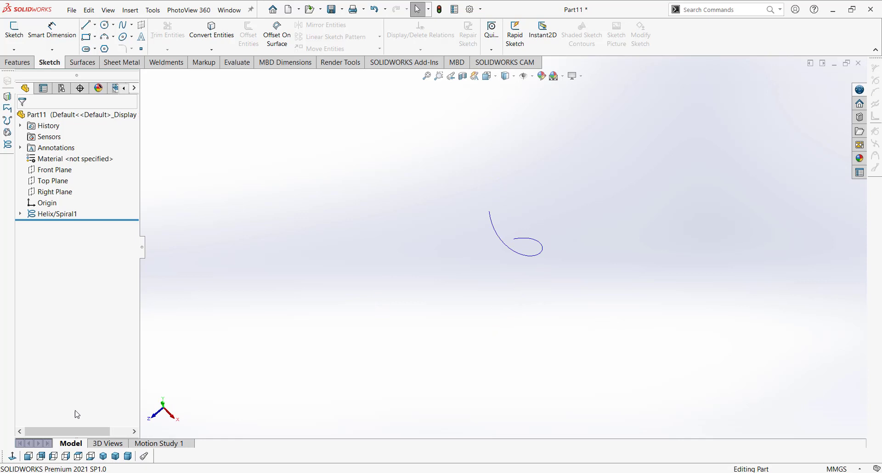
pyautogui.click(79, 456)
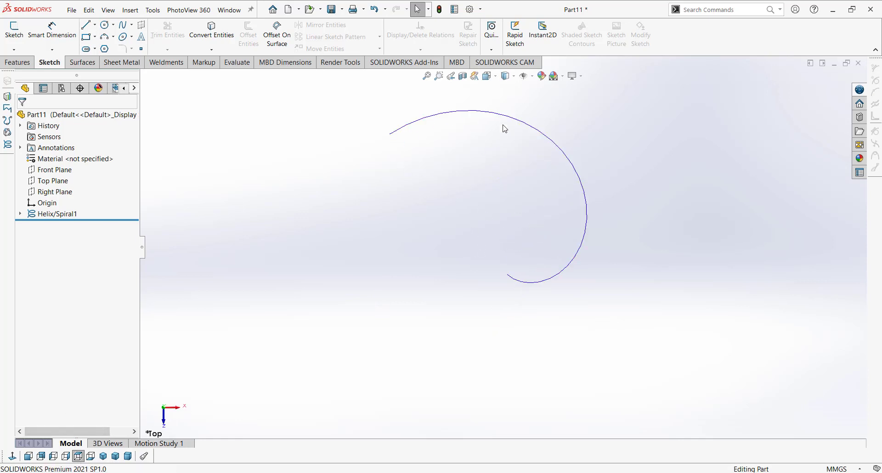
pyautogui.moveTo(428, 327); pyautogui.dragTo(421, 276, button='middle')
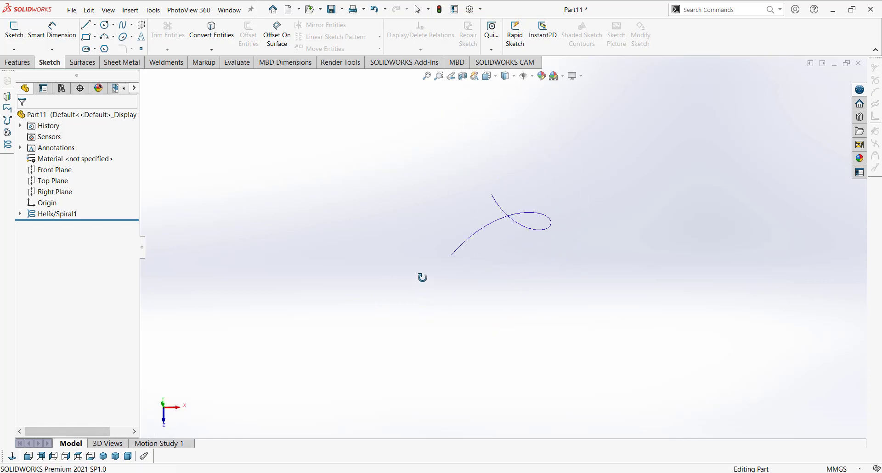
pyautogui.click(103, 457)
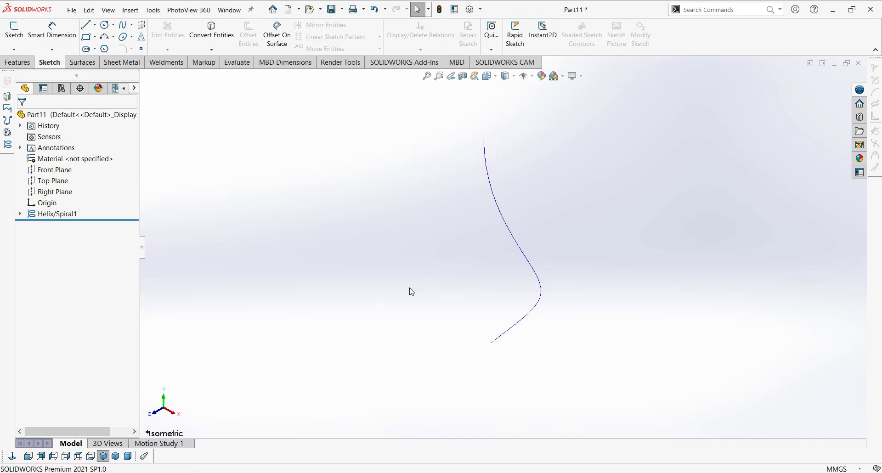
pyautogui.click(52, 181)
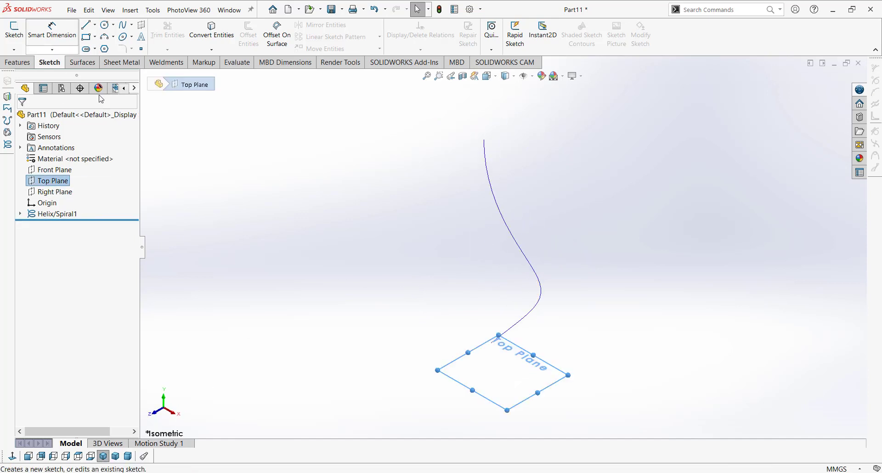
pyautogui.click(14, 28)
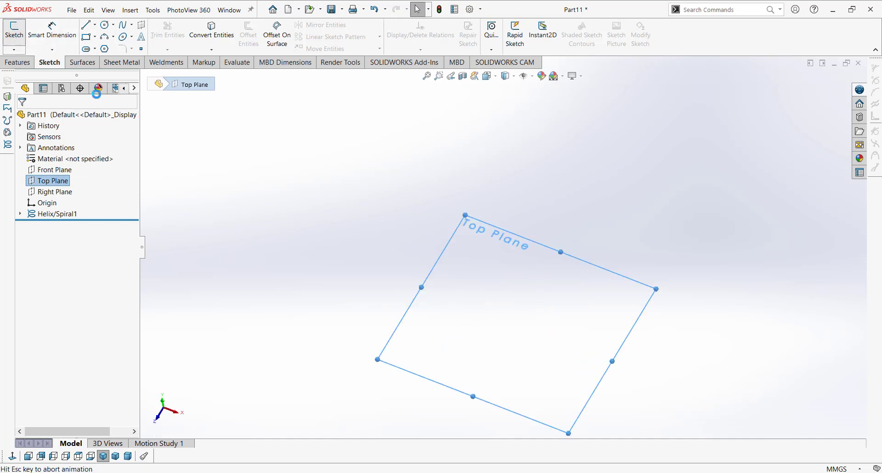
pyautogui.click(105, 24)
pyautogui.click(267, 134)
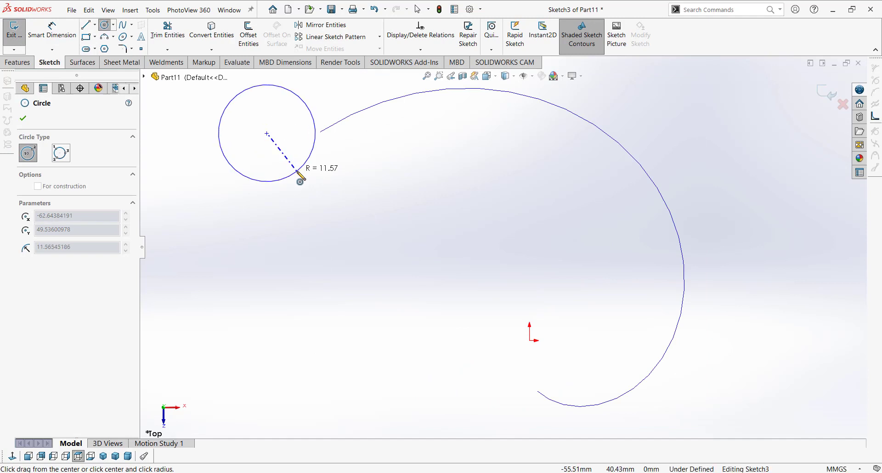
pyautogui.click(288, 172)
pyautogui.press('Escape')
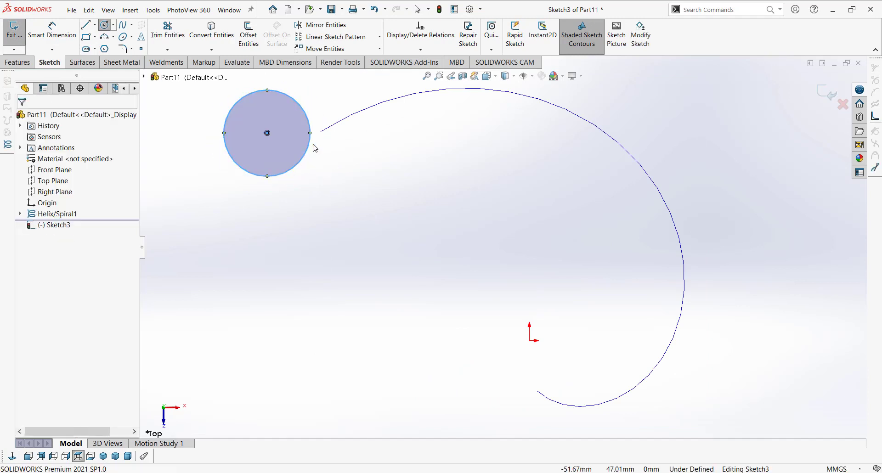
# Try to relate the circle's edge to the helix's lower endpoint
pyautogui.scroll(-5, 311, 144)
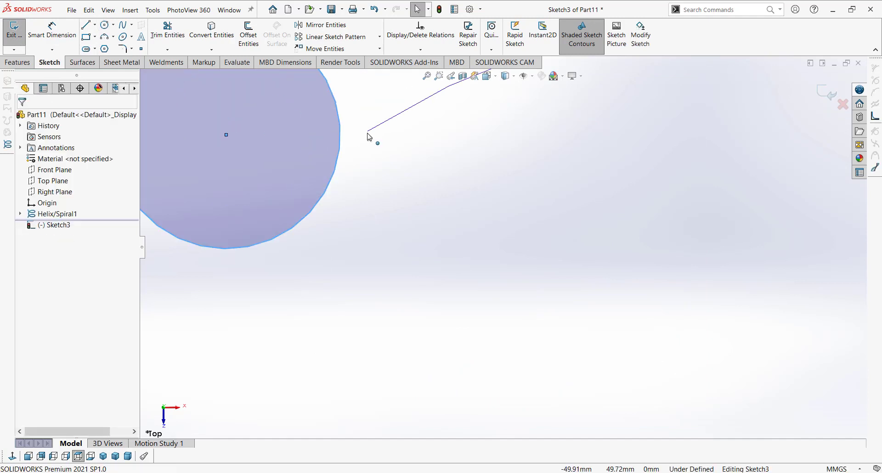
pyautogui.click(367, 131)
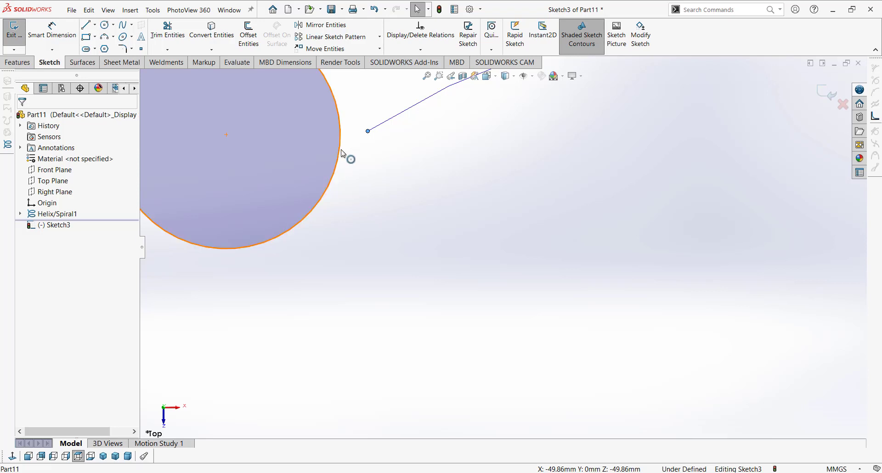
pyautogui.click(341, 153)
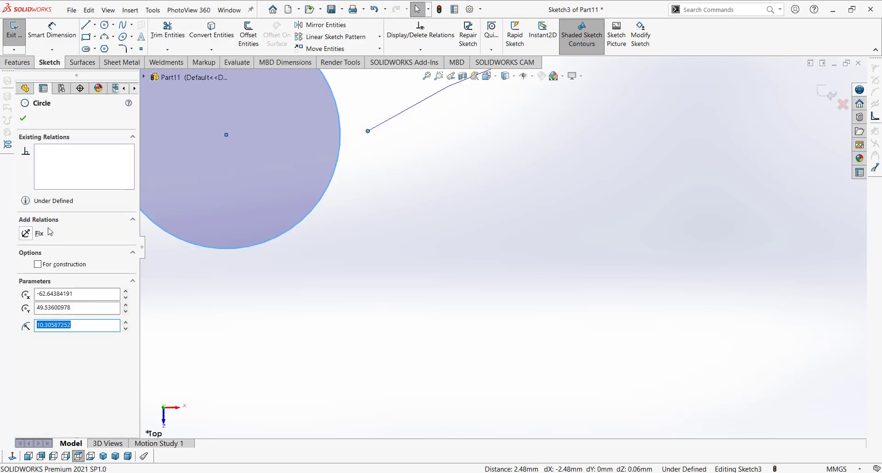
pyautogui.click(399, 189)
pyautogui.scroll(5, 399, 190)
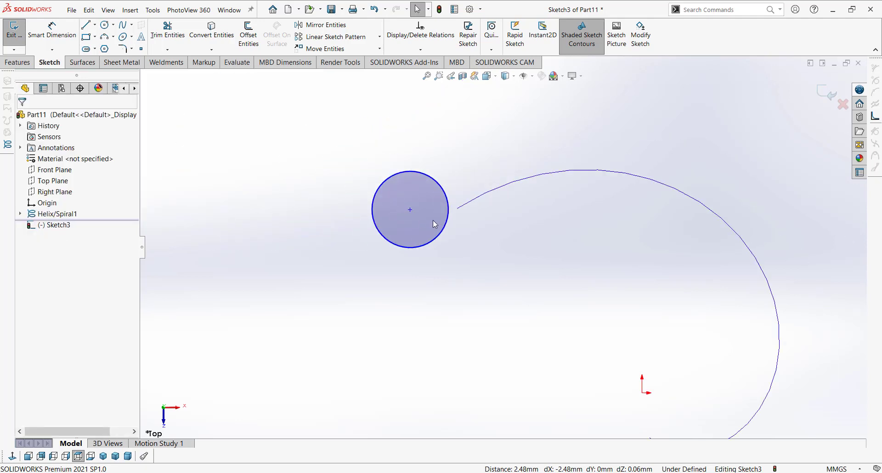
# Move and resize the circle to about 14.75 mm radius so its edge meets the helix's lower endpoint, and exit the sketch
pyautogui.scroll(-2, 441, 223)
pyautogui.scroll(4, 482, 242)
pyautogui.moveTo(512, 281); pyautogui.dragTo(517, 148, button='middle')
pyautogui.scroll(3, 514, 322)
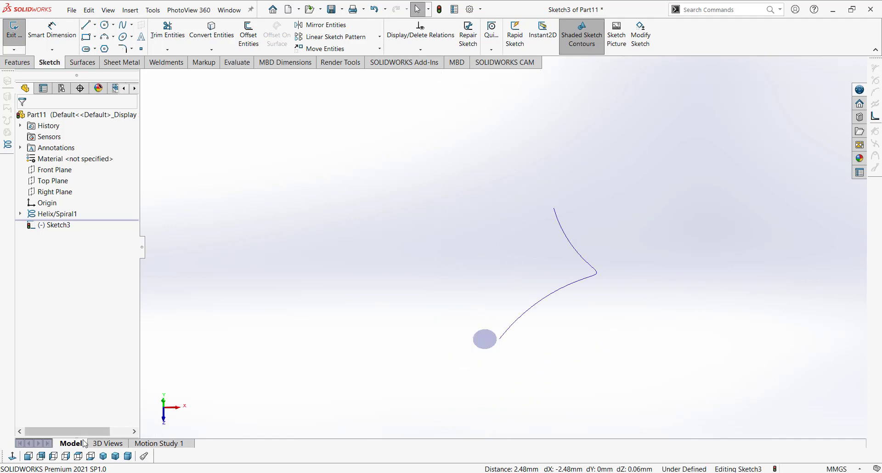
pyautogui.click(79, 457)
pyautogui.scroll(-10, 391, 165)
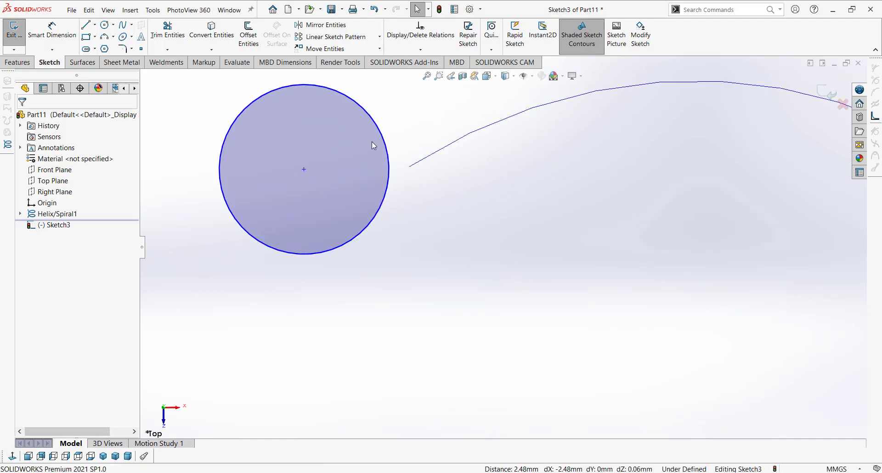
pyautogui.moveTo(398, 187); pyautogui.dragTo(437, 193)
pyautogui.moveTo(288, 182); pyautogui.dragTo(277, 182)
pyautogui.scroll(-8, 409, 175)
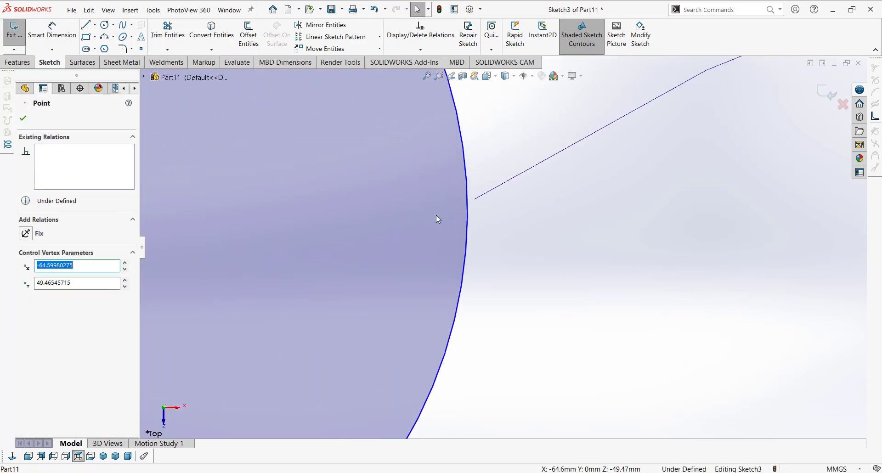
pyautogui.moveTo(512, 199); pyautogui.dragTo(527, 192)
pyautogui.scroll(-2, 506, 234)
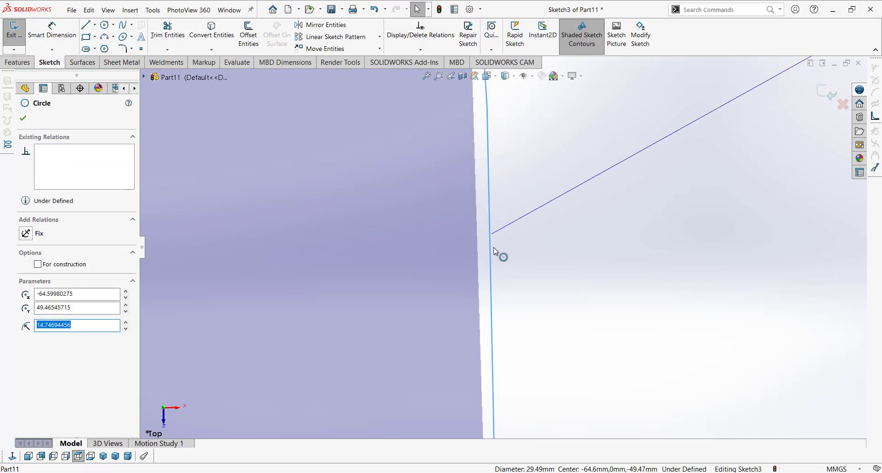
pyautogui.moveTo(492, 245)
pyautogui.mouseDown()
pyautogui.moveTo(478, 235)
pyautogui.moveTo(491, 235)
pyautogui.mouseUp()
pyautogui.scroll(5, 533, 266)
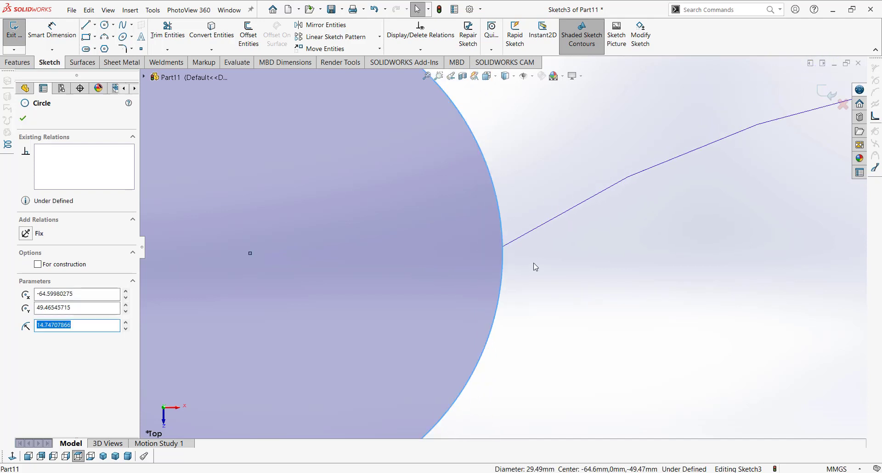
pyautogui.click(827, 93)
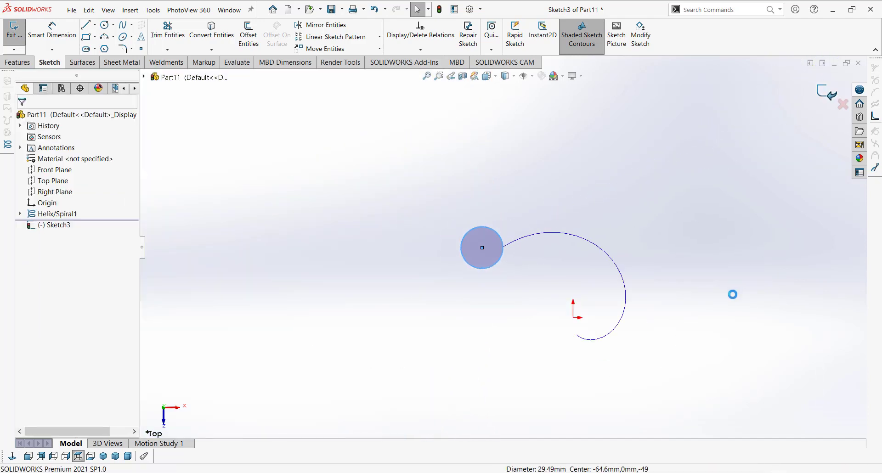
# Create a reference plane parallel to the Top Plane through the helix's upper endpoint
pyautogui.click(654, 329)
pyautogui.moveTo(654, 329); pyautogui.dragTo(648, 253, button='middle')
pyautogui.scroll(2, 646, 250)
pyautogui.scroll(-3, 552, 238)
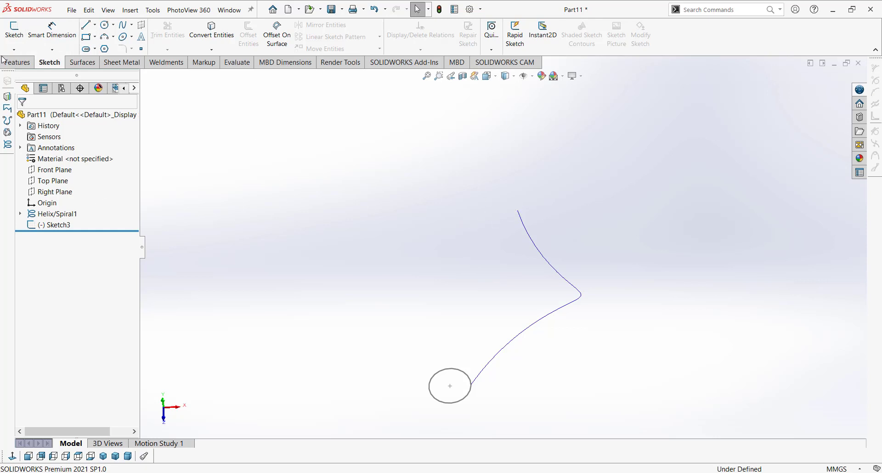
pyautogui.click(33, 65)
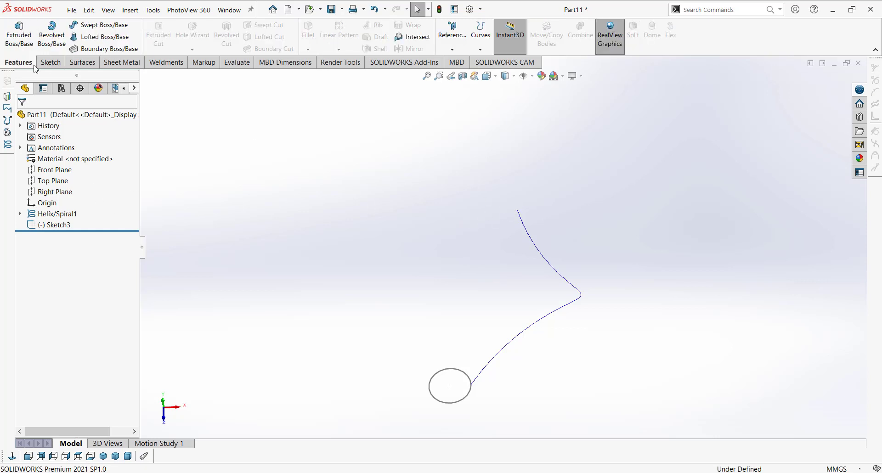
pyautogui.click(464, 49)
pyautogui.click(461, 61)
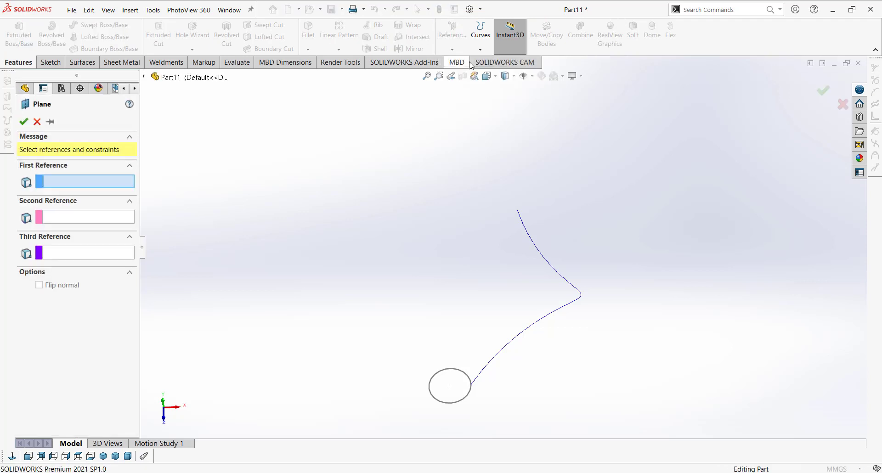
pyautogui.click(144, 77)
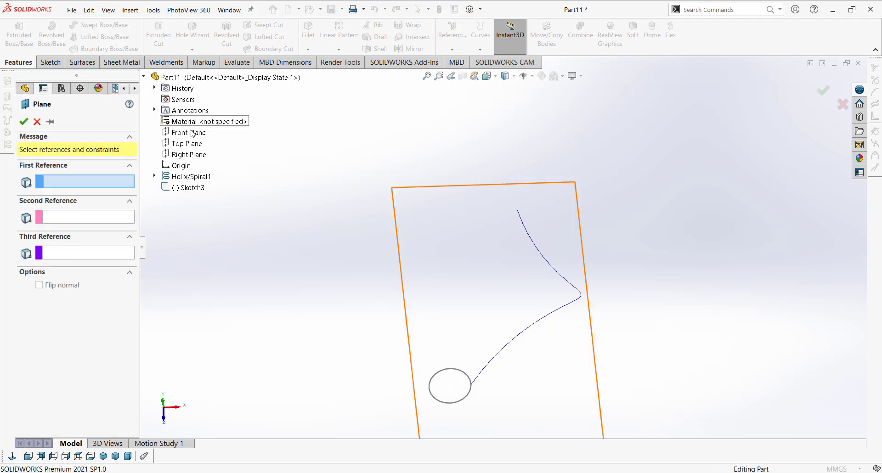
pyautogui.click(198, 146)
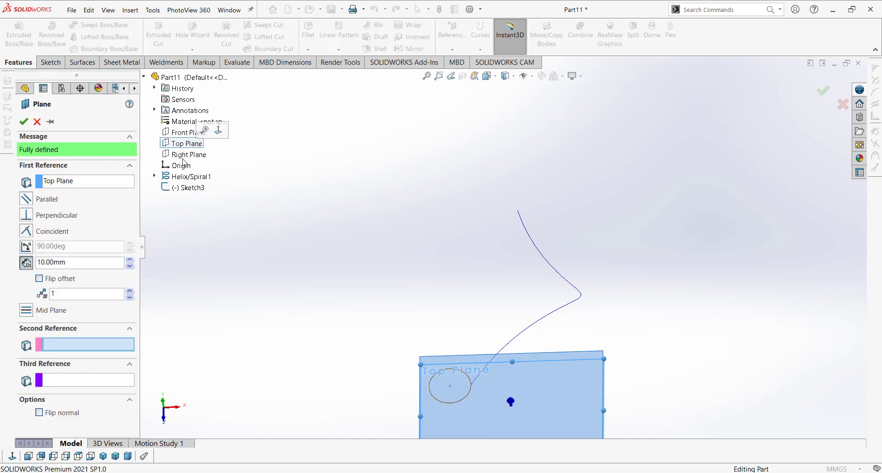
pyautogui.moveTo(399, 262); pyautogui.dragTo(510, 156, button='middle')
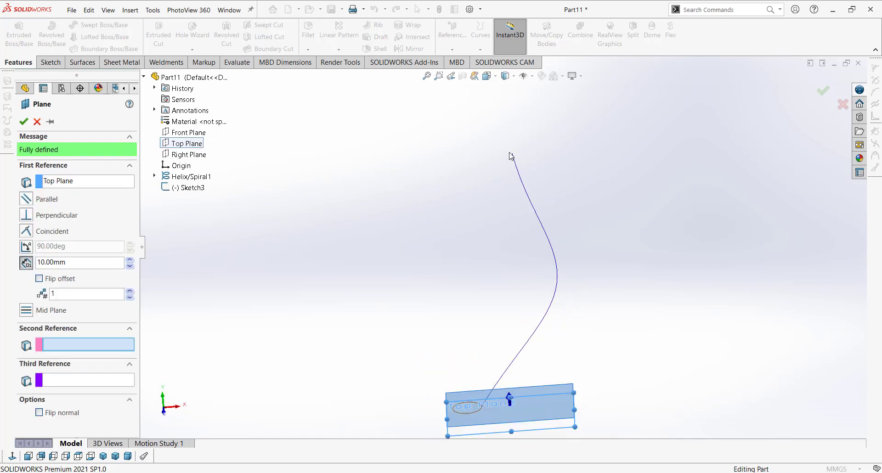
pyautogui.click(512, 154)
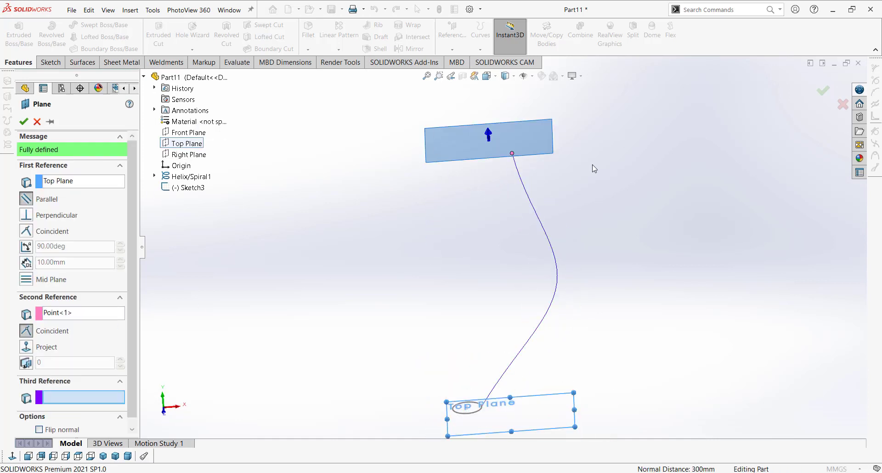
pyautogui.click(23, 121)
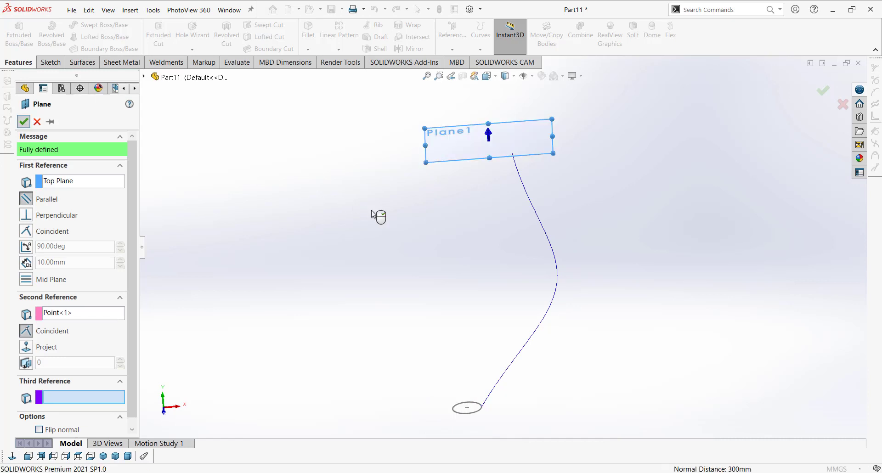
# Sketch a circle about 1.93 mm in radius on the new plane, beside the helix's upper endpoint
pyautogui.click(460, 151)
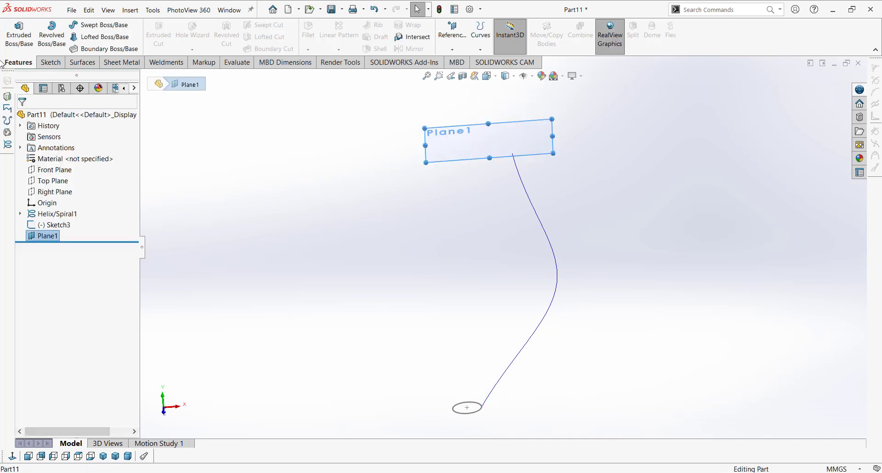
pyautogui.click(49, 62)
pyautogui.click(14, 30)
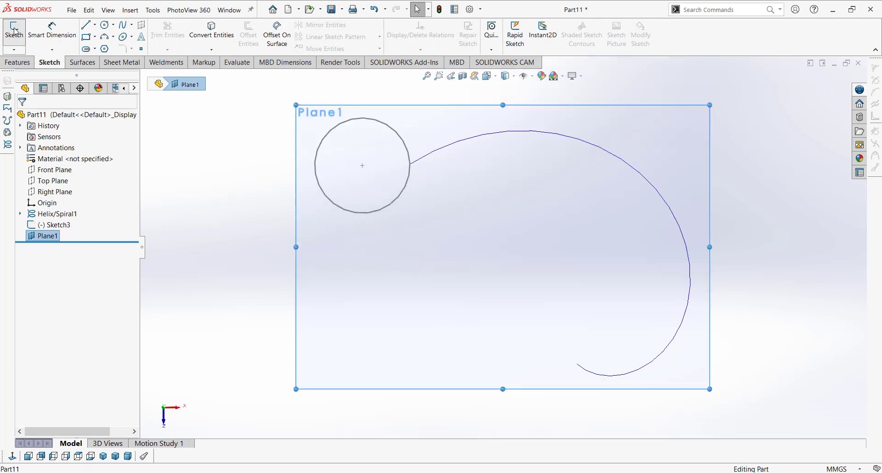
pyautogui.click(105, 25)
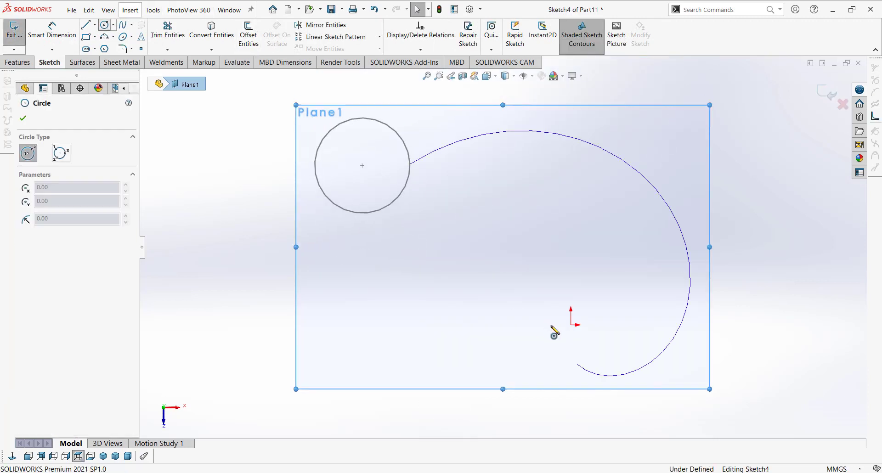
pyautogui.scroll(-6, 533, 308)
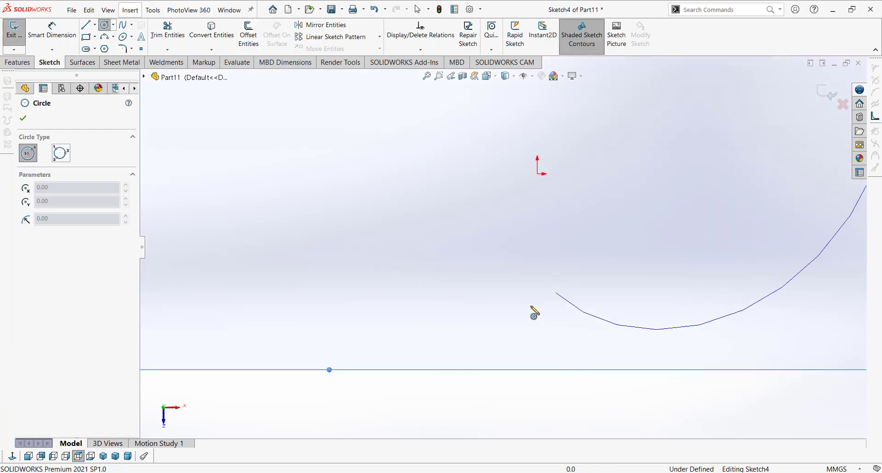
pyautogui.click(555, 278)
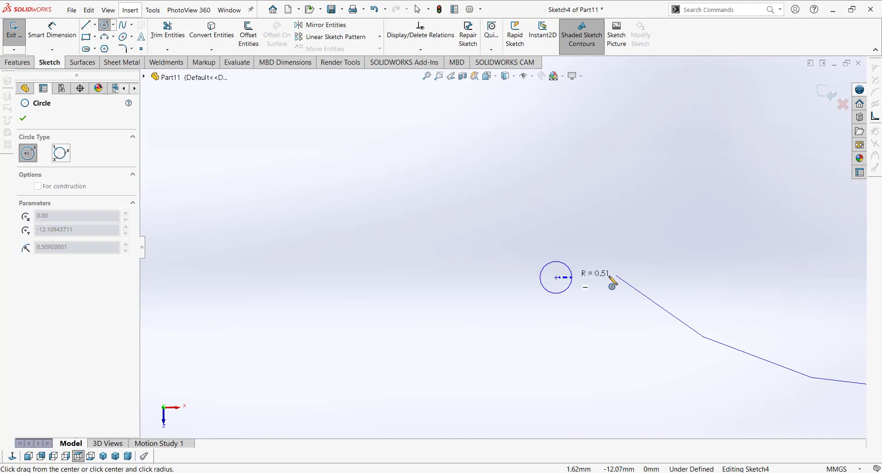
pyautogui.click(615, 282)
pyautogui.scroll(-5, 614, 284)
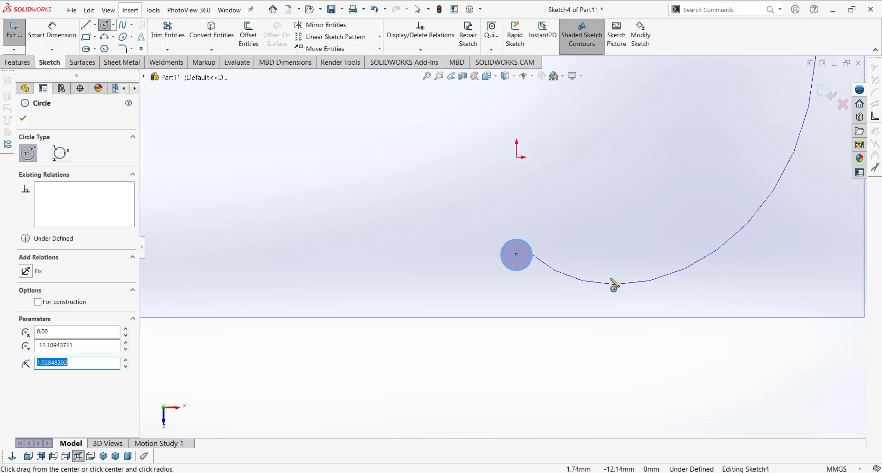
pyautogui.scroll(5, 473, 223)
pyautogui.scroll(-5, 510, 254)
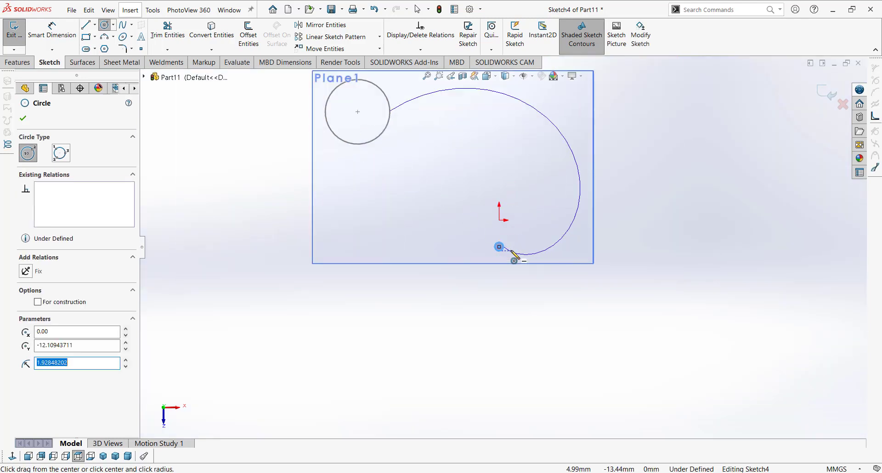
pyautogui.scroll(-5, 488, 248)
pyautogui.press('Escape')
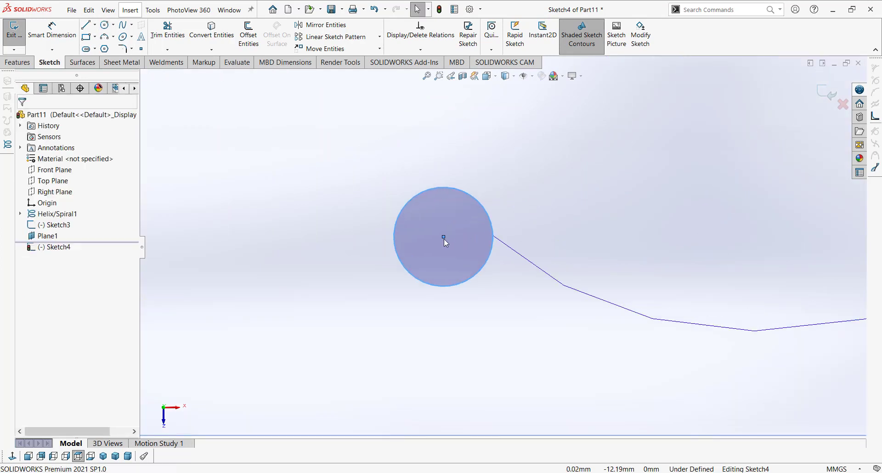
# Move and resize the small circle to about 3.94 mm radius so its edge meets the helix's upper endpoint
pyautogui.moveTo(408, 230); pyautogui.dragTo(494, 236)
pyautogui.scroll(-5, 495, 219)
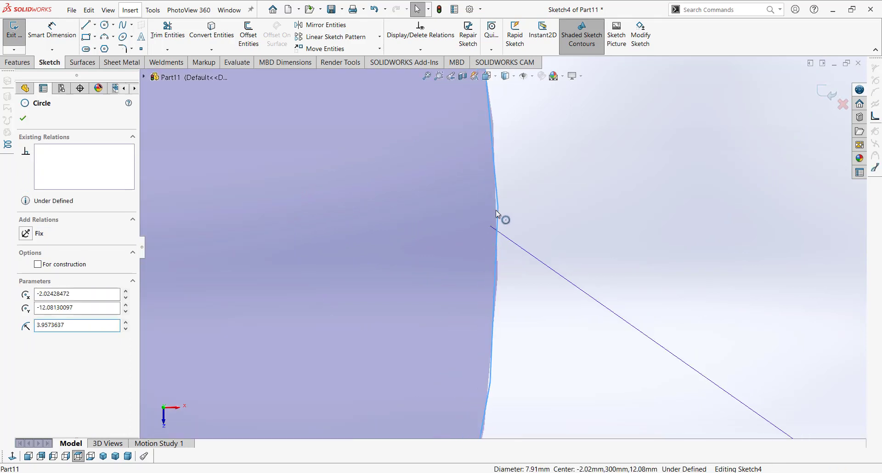
pyautogui.moveTo(486, 205); pyautogui.dragTo(490, 194)
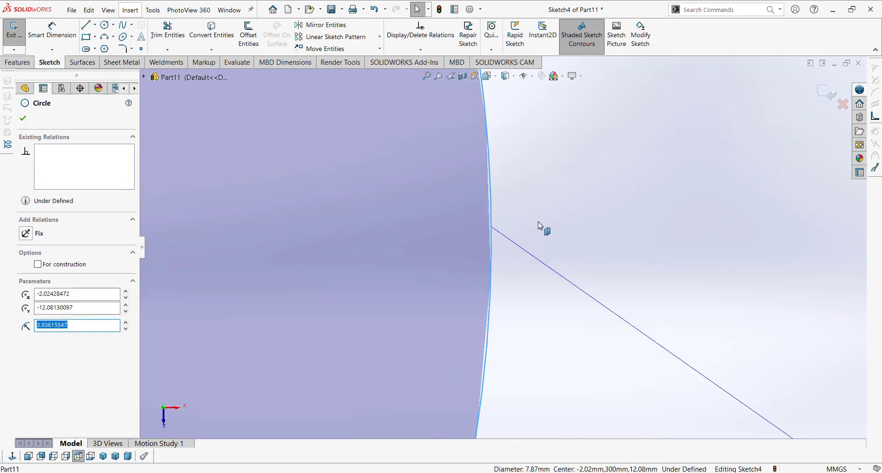
pyautogui.scroll(8, 539, 222)
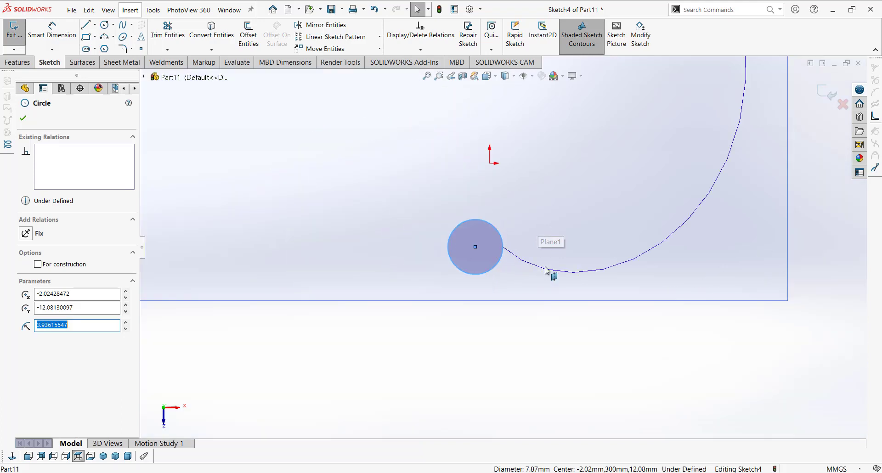
pyautogui.scroll(6, 543, 267)
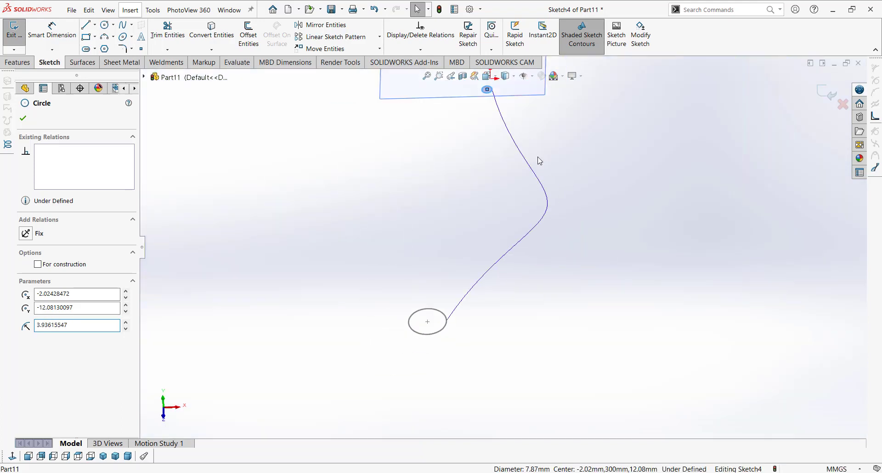
# Exit the sketch and hide the reference plane at the helix's upper end
pyautogui.click(826, 93)
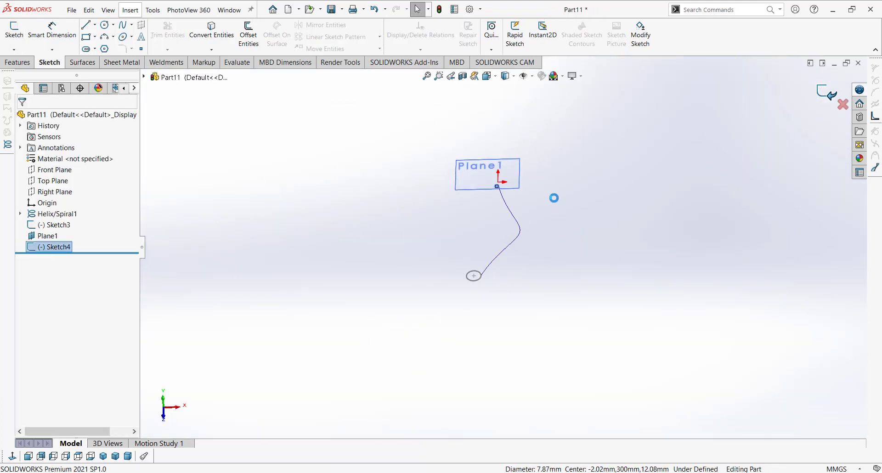
pyautogui.rightClick(455, 187)
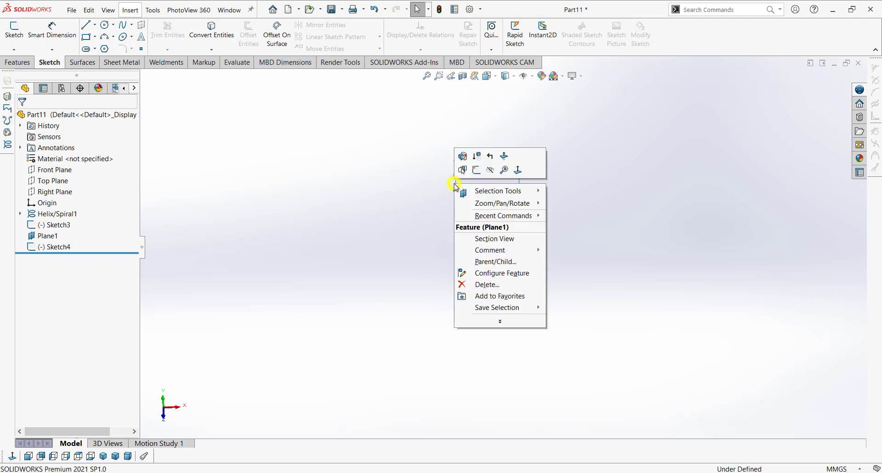
pyautogui.click(490, 171)
# Start a boss loft with the large base circle and the small upper circle as profiles
pyautogui.moveTo(536, 232); pyautogui.dragTo(504, 266, button='middle')
pyautogui.scroll(1, 451, 255)
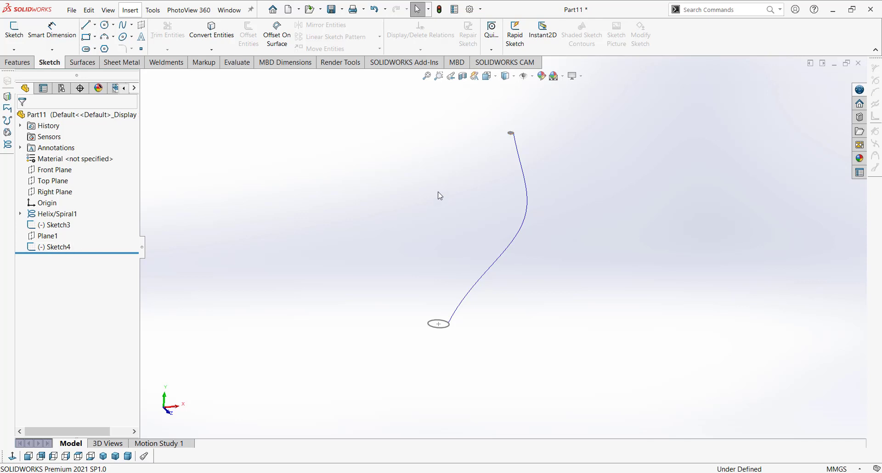
pyautogui.scroll(-2, 621, 165)
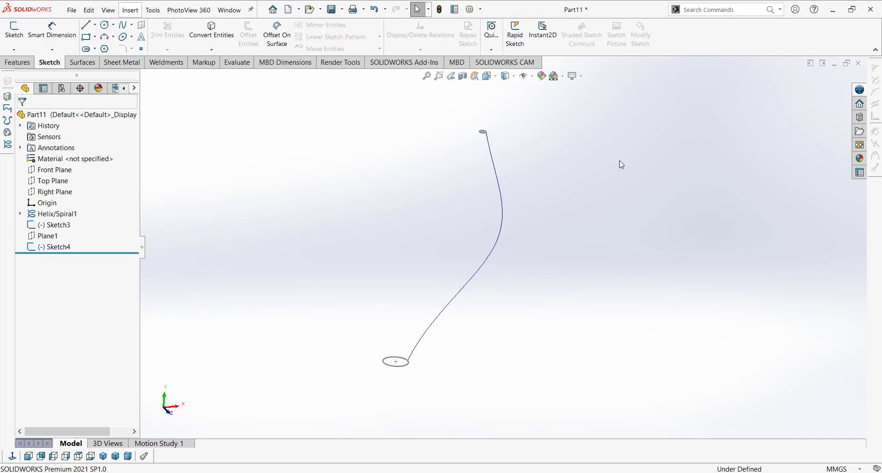
pyautogui.click(18, 63)
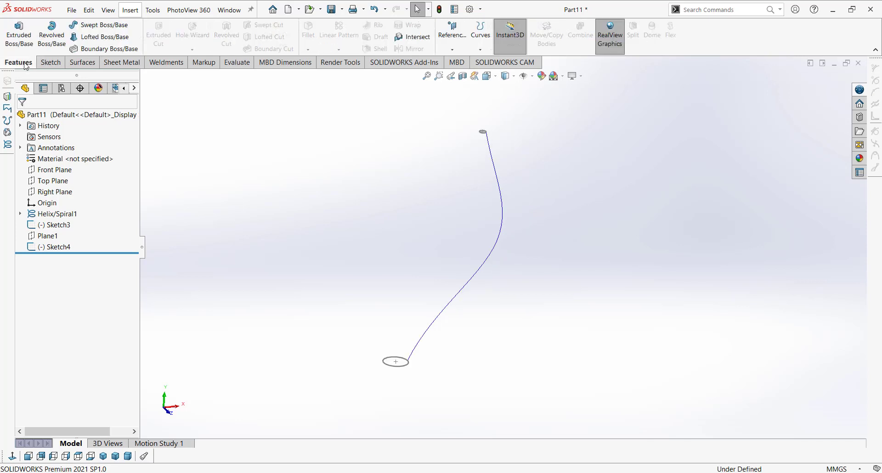
pyautogui.click(97, 42)
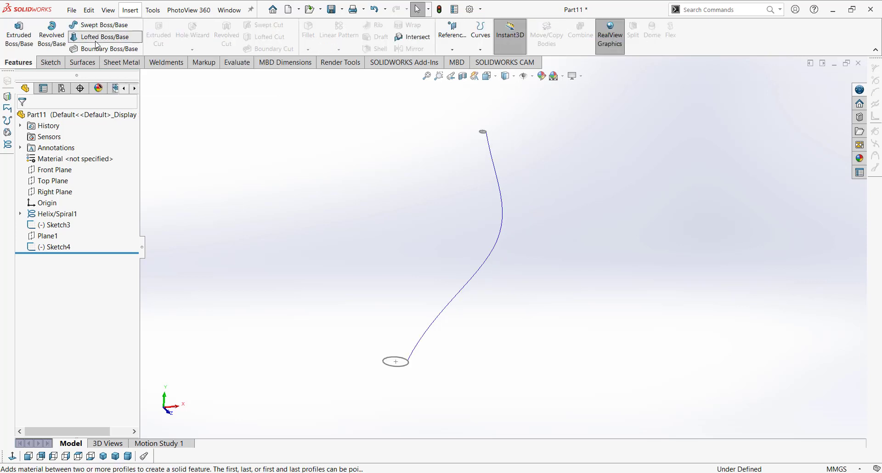
pyautogui.moveTo(418, 234); pyautogui.dragTo(409, 257, button='middle')
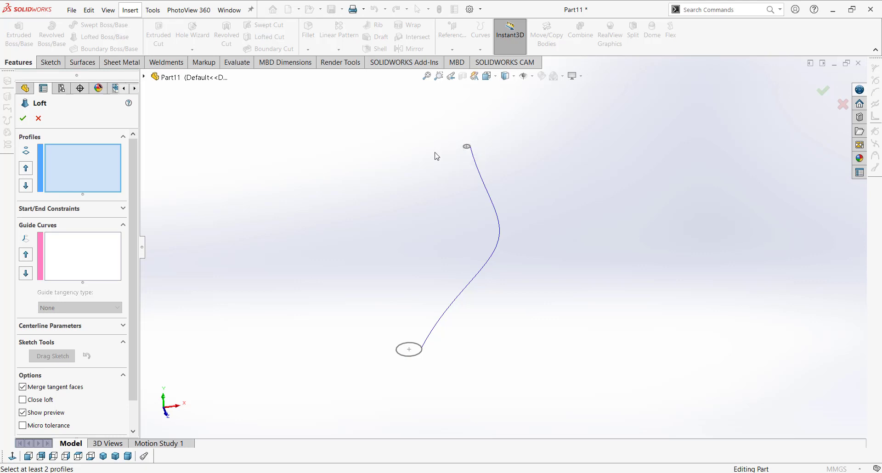
pyautogui.scroll(-2, 421, 321)
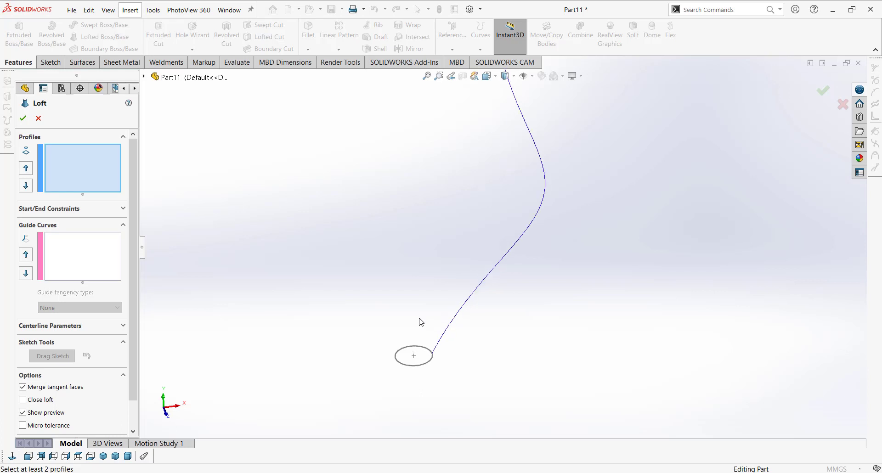
pyautogui.scroll(2, 428, 311)
pyautogui.scroll(-1, 473, 180)
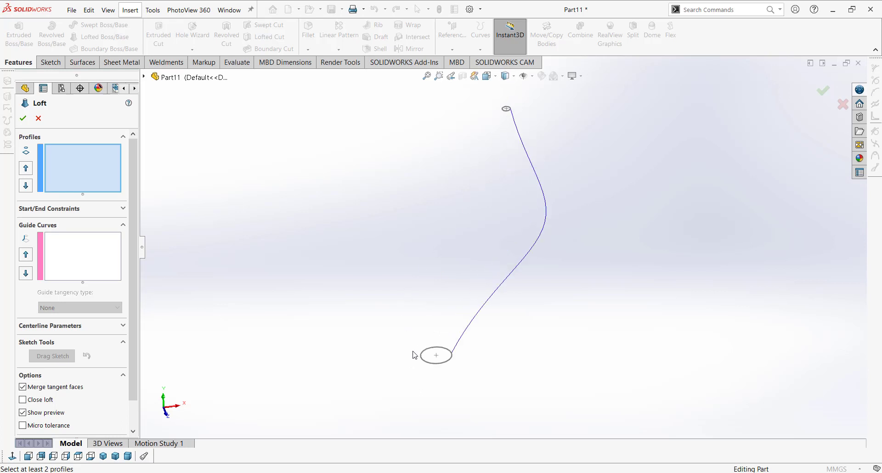
pyautogui.click(424, 340)
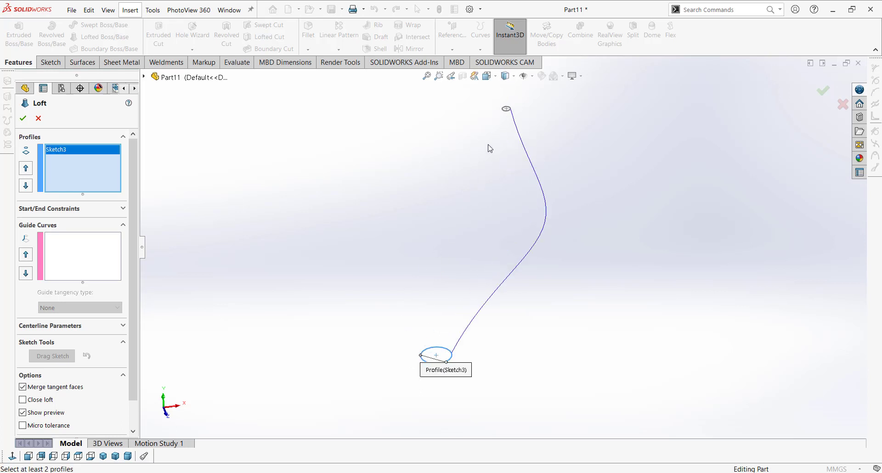
pyautogui.click(504, 110)
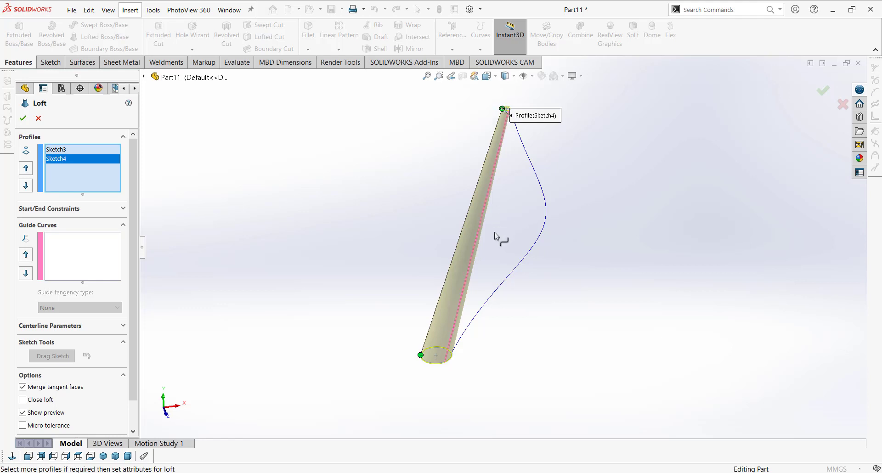
# Add the helix as the loft's guide curve and accept the loft
pyautogui.moveTo(494, 233)
pyautogui.mouseDown(button='middle')
pyautogui.moveTo(478, 225)
pyautogui.moveTo(487, 226)
pyautogui.mouseUp(button='middle')
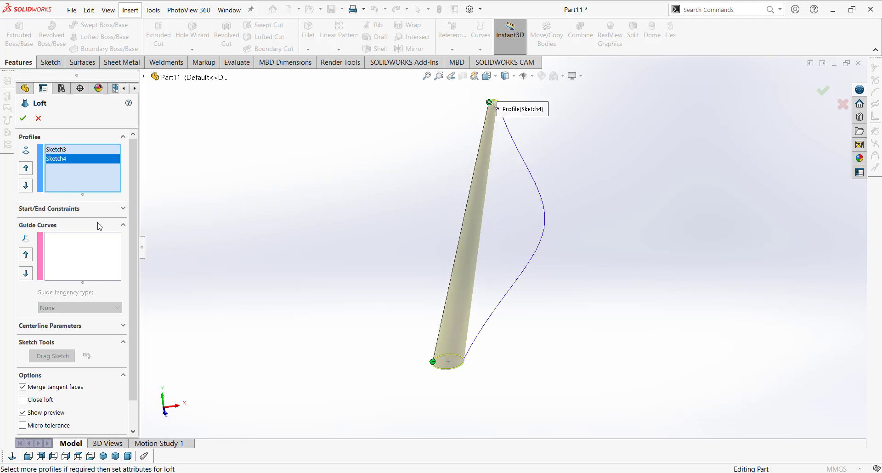
pyautogui.click(71, 256)
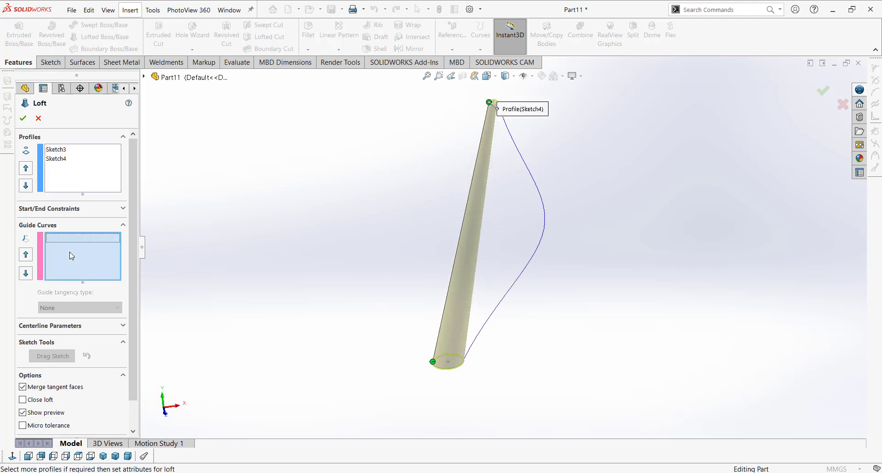
pyautogui.click(536, 249)
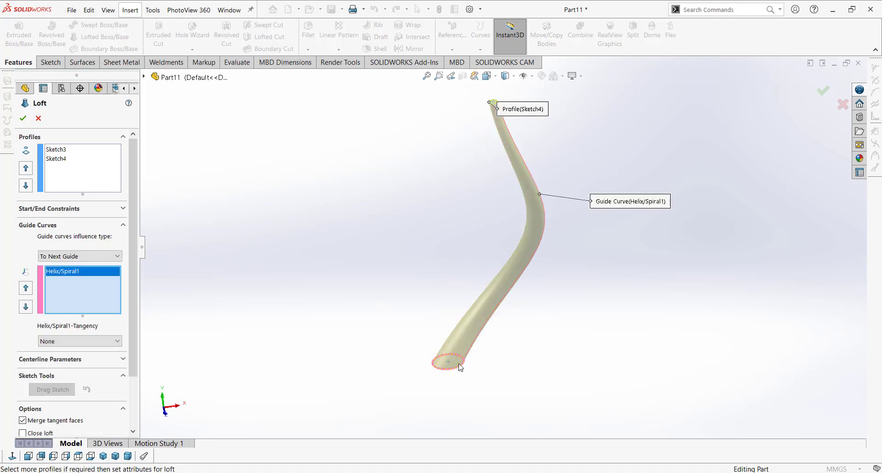
pyautogui.moveTo(440, 190); pyautogui.dragTo(319, 201, button='middle')
pyautogui.click(22, 118)
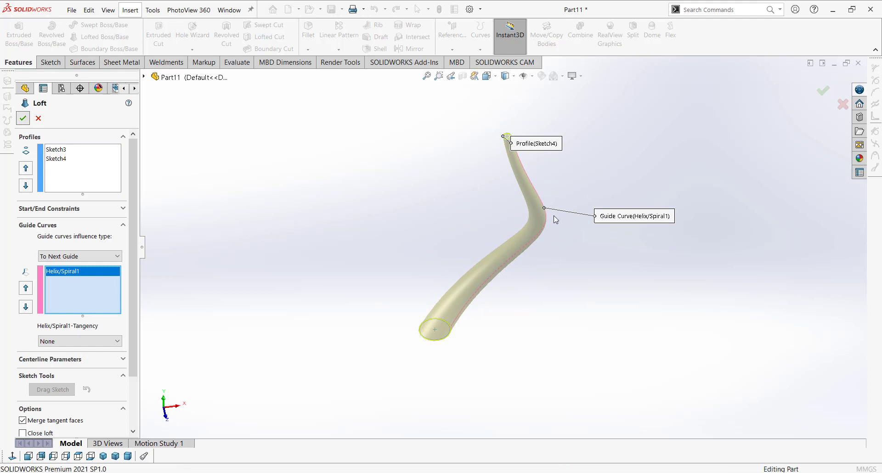
# Round the circular edge at the strand's upper tip with a 3 mm fillet
pyautogui.moveTo(547, 308); pyautogui.dragTo(552, 217, button='middle')
pyautogui.scroll(-5, 485, 174)
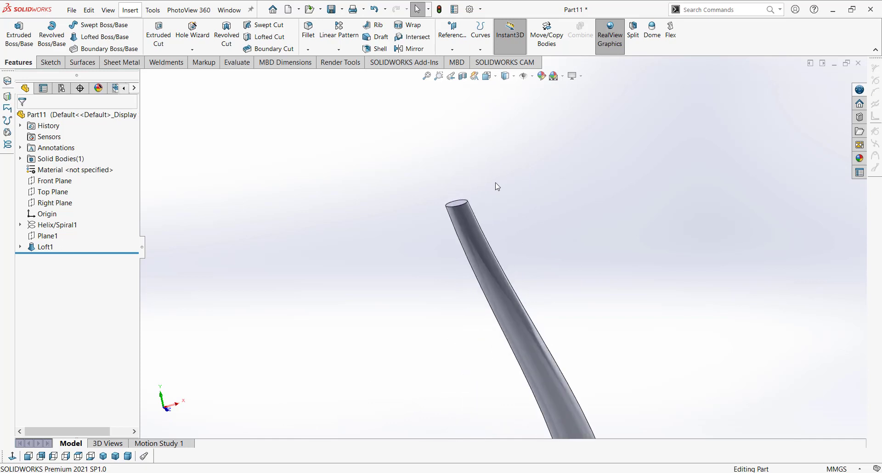
pyautogui.click(467, 207)
pyautogui.write('5')
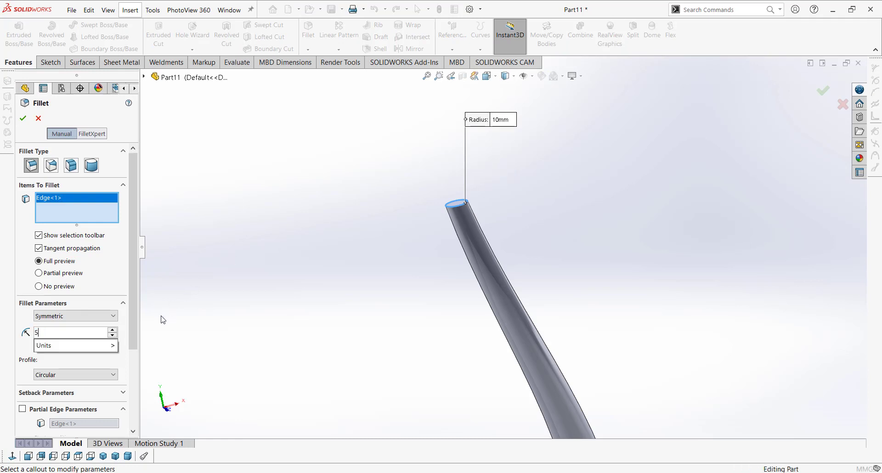
pyautogui.press('BackSpace')
pyautogui.write('2')
pyautogui.press('Return')
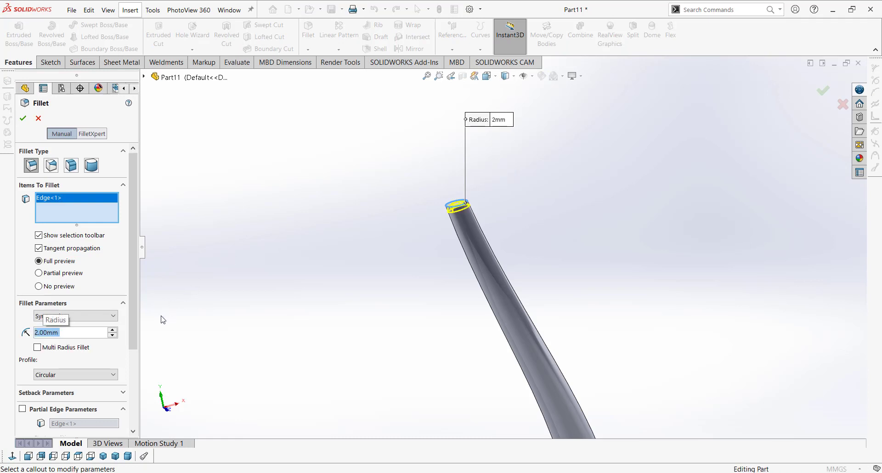
pyautogui.write('3')
pyautogui.press('Return')
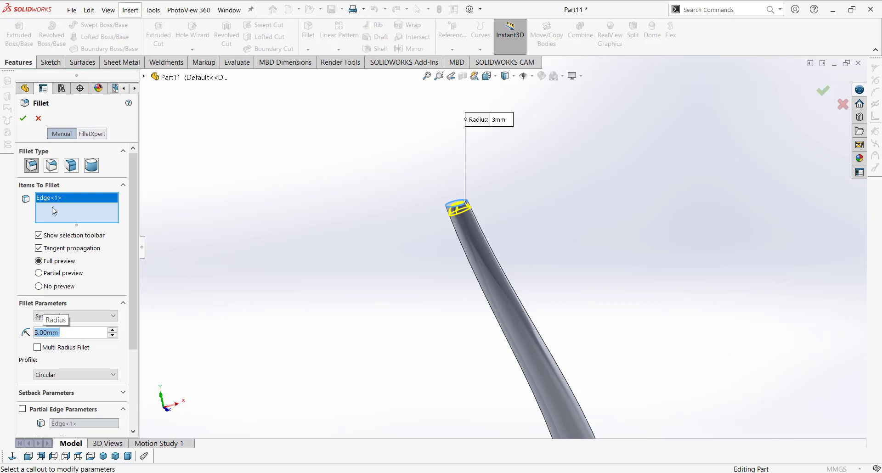
pyautogui.click(23, 118)
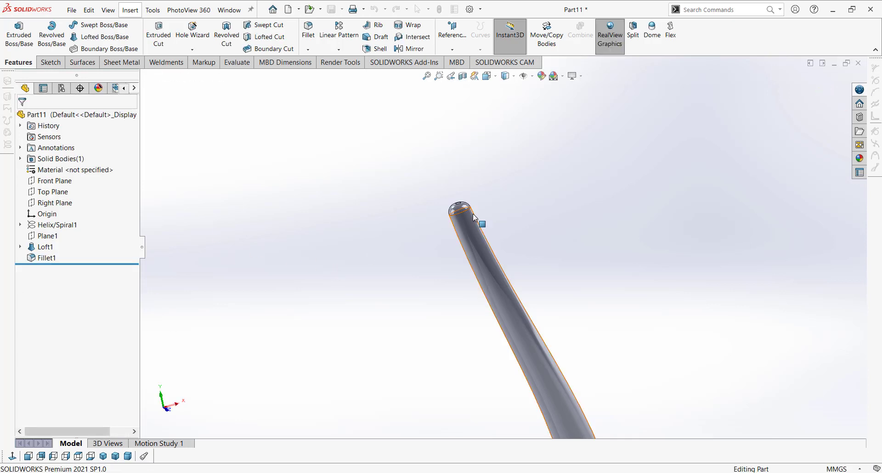
# Start a Move/Copy Body operation on the filleted strand with one copy enabled
pyautogui.moveTo(462, 267); pyautogui.dragTo(498, 433, button='middle')
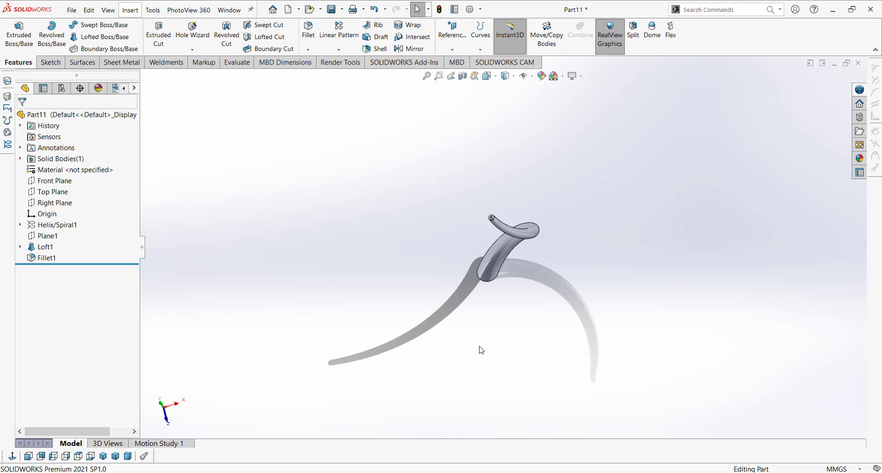
pyautogui.moveTo(485, 273); pyautogui.dragTo(505, 229, button='middle')
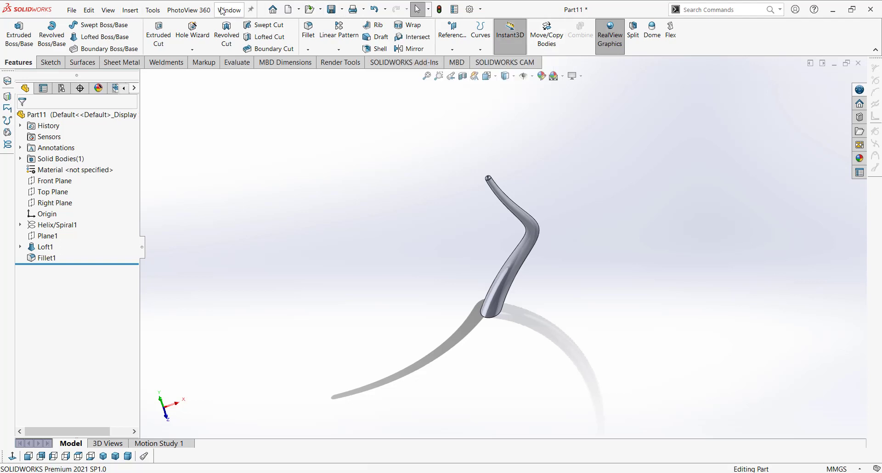
pyautogui.click(130, 11)
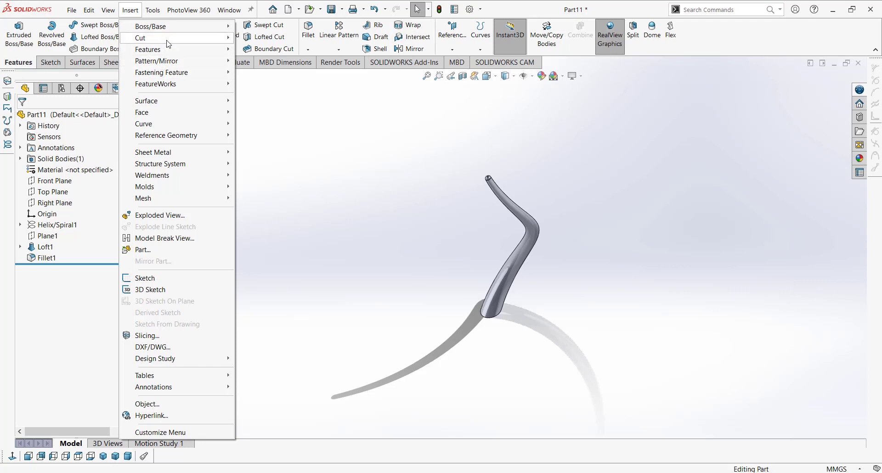
pyautogui.moveTo(169, 53)
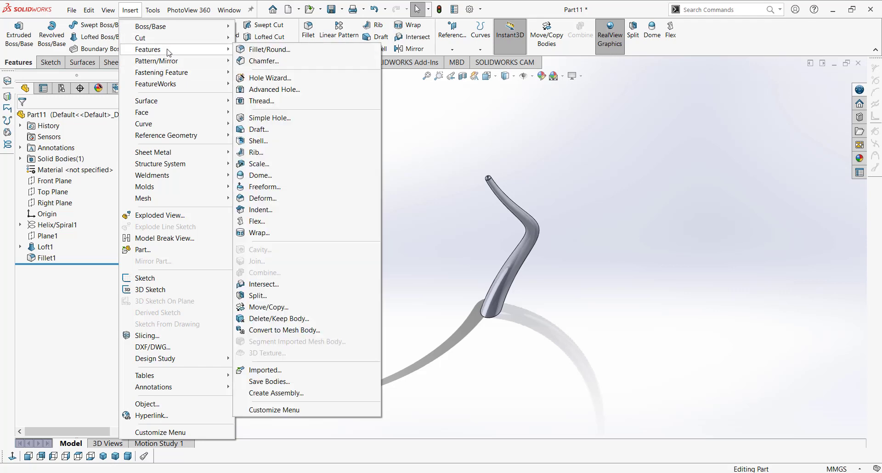
pyautogui.click(281, 307)
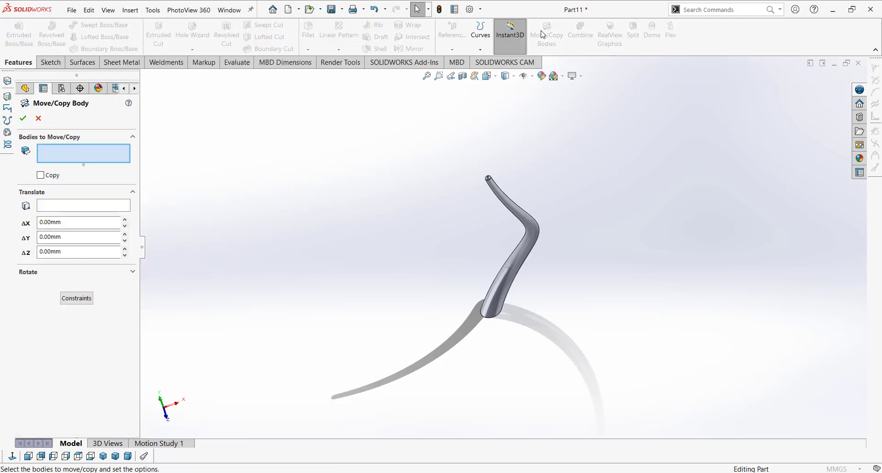
pyautogui.click(509, 206)
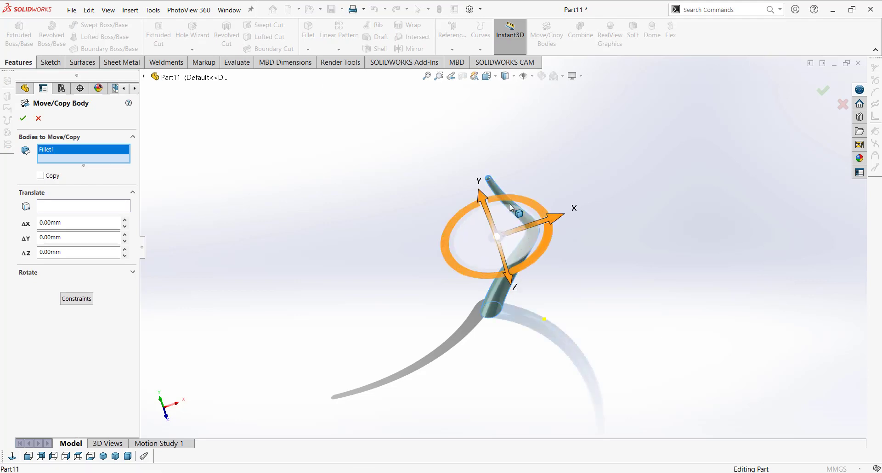
pyautogui.moveTo(585, 263); pyautogui.dragTo(585, 229, button='middle')
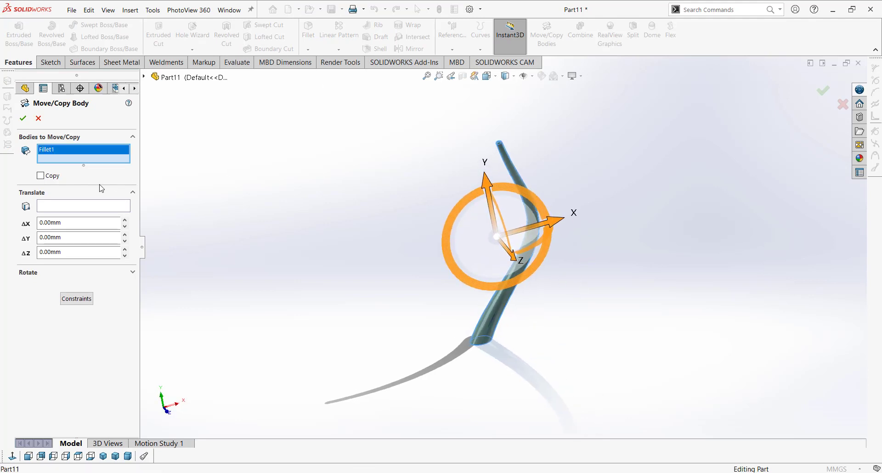
pyautogui.click(42, 178)
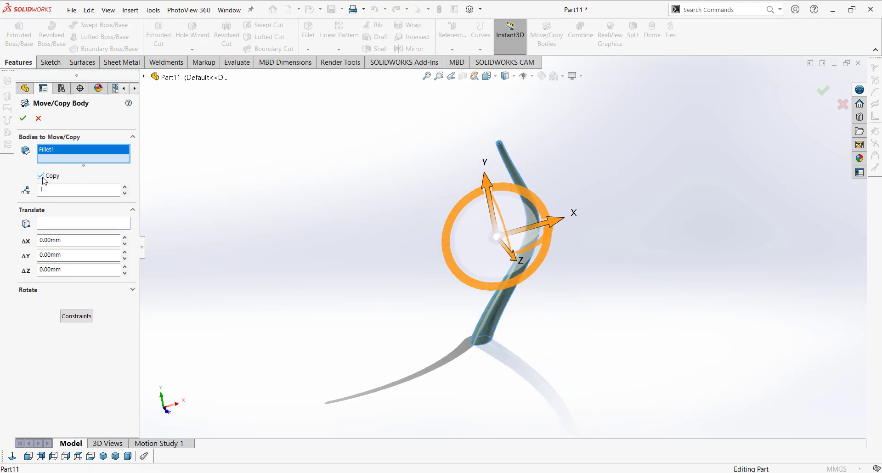
pyautogui.moveTo(570, 284)
pyautogui.mouseDown(button='middle')
pyautogui.moveTo(559, 315)
pyautogui.moveTo(561, 270)
pyautogui.mouseUp(button='middle')
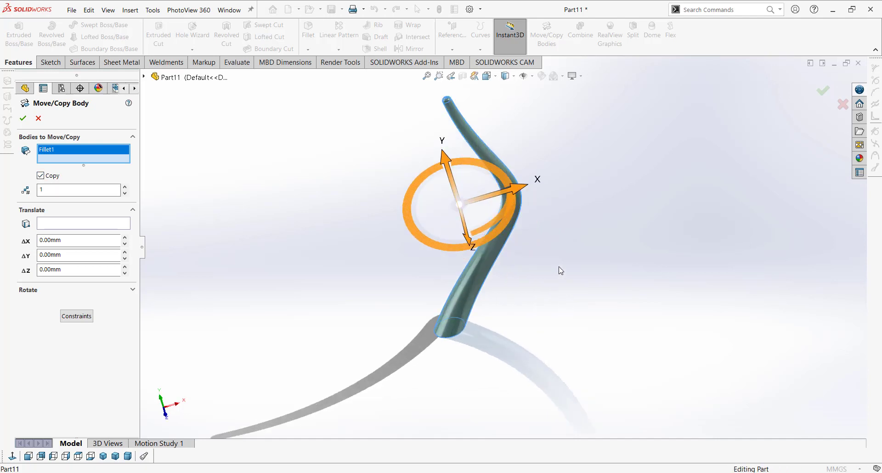
pyautogui.click(77, 317)
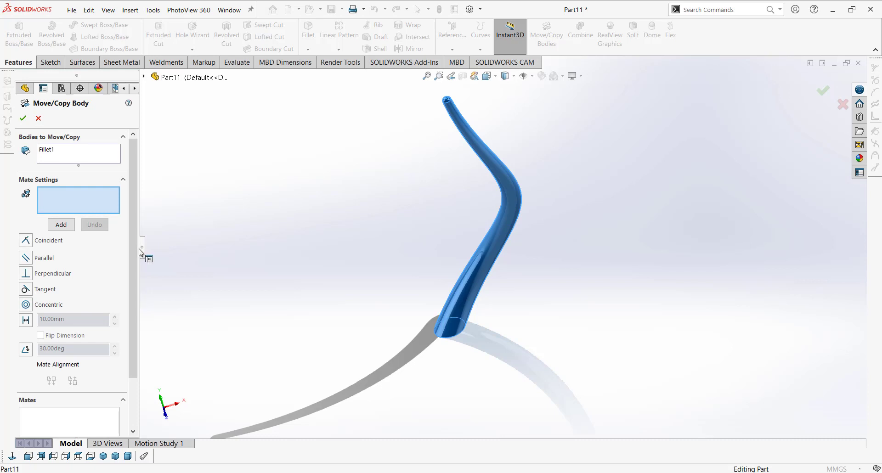
pyautogui.scroll(-3, 136, 306)
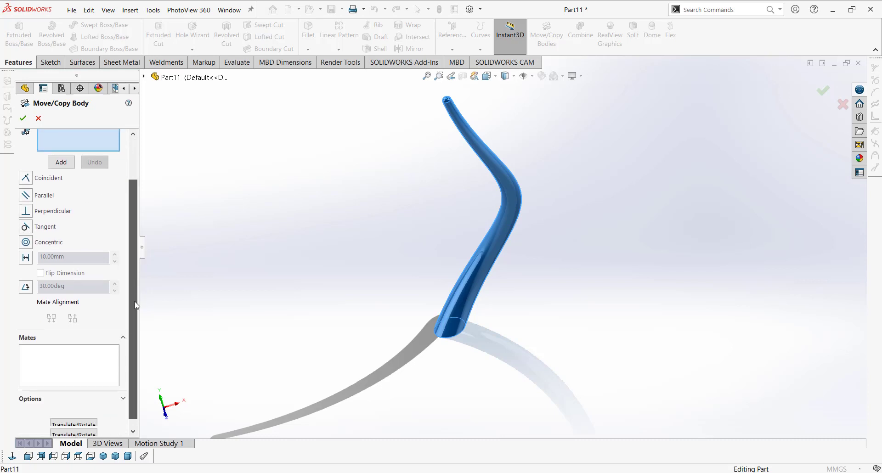
pyautogui.click(79, 425)
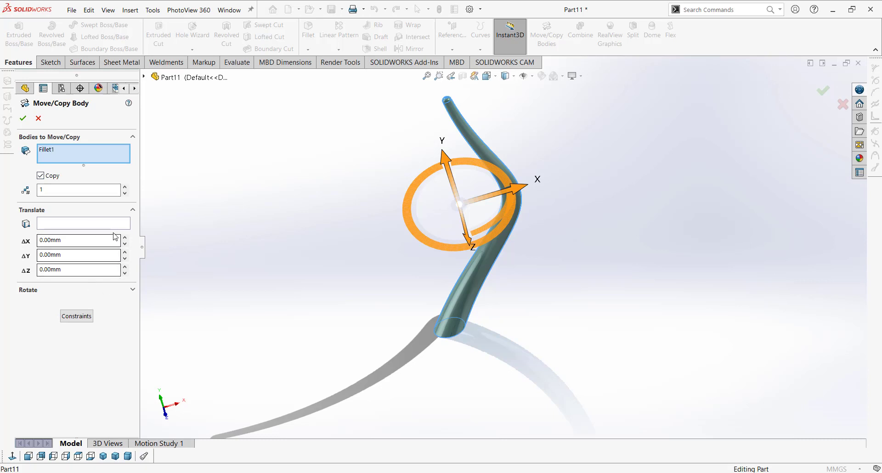
# Rotate the strand's copy 180 degrees about the Y axis and accept the operation
pyautogui.moveTo(576, 246); pyautogui.dragTo(513, 245, button='middle')
pyautogui.moveTo(464, 227); pyautogui.dragTo(298, 279)
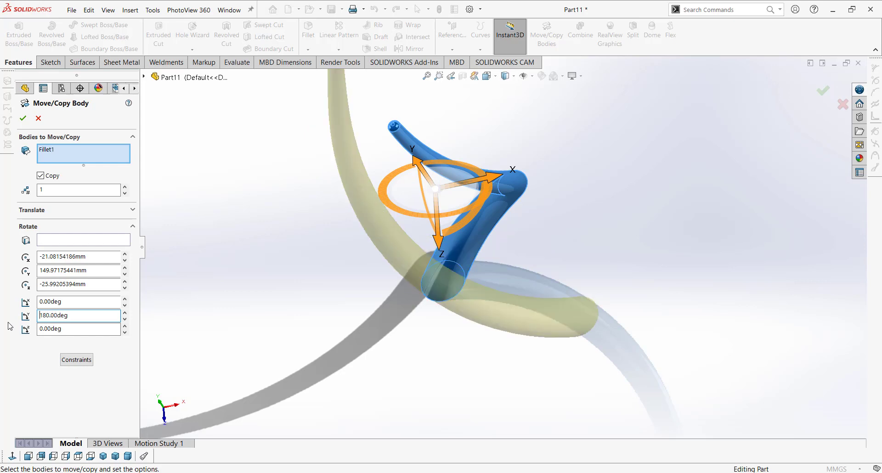
pyautogui.click(23, 119)
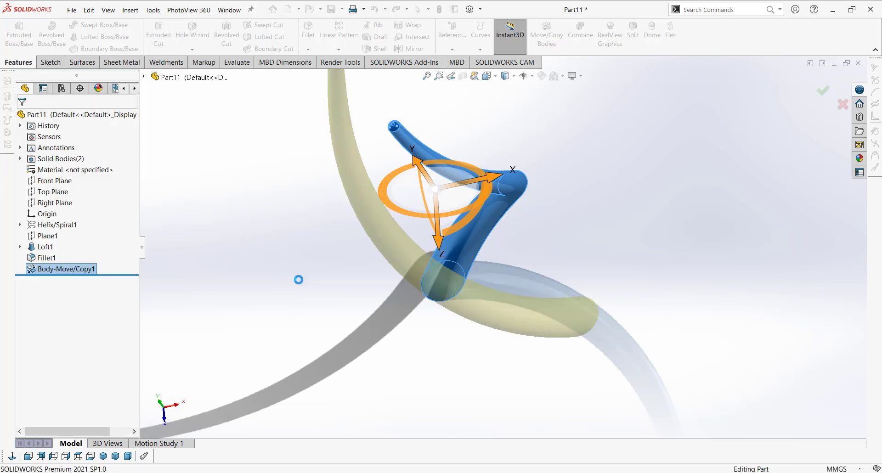
# Examine how the two strands cross and where their tips lie, from several sides and straight from the top
pyautogui.moveTo(388, 300); pyautogui.dragTo(585, 185, button='middle')
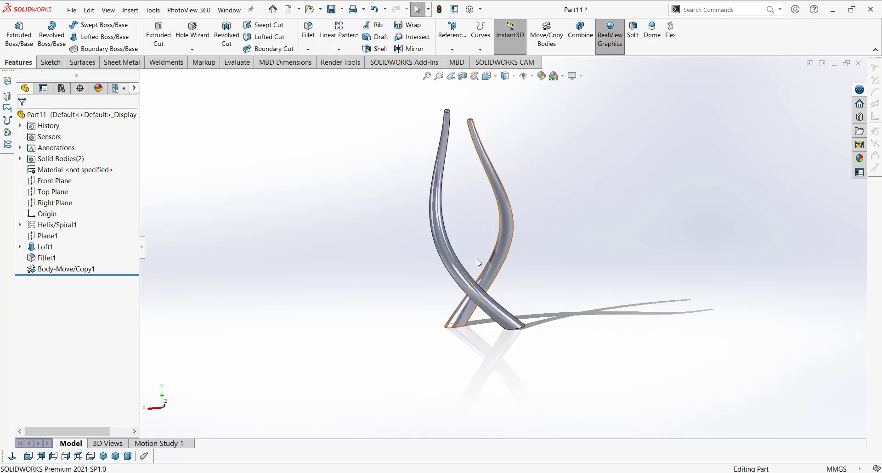
pyautogui.moveTo(476, 220); pyautogui.dragTo(529, 257, button='middle')
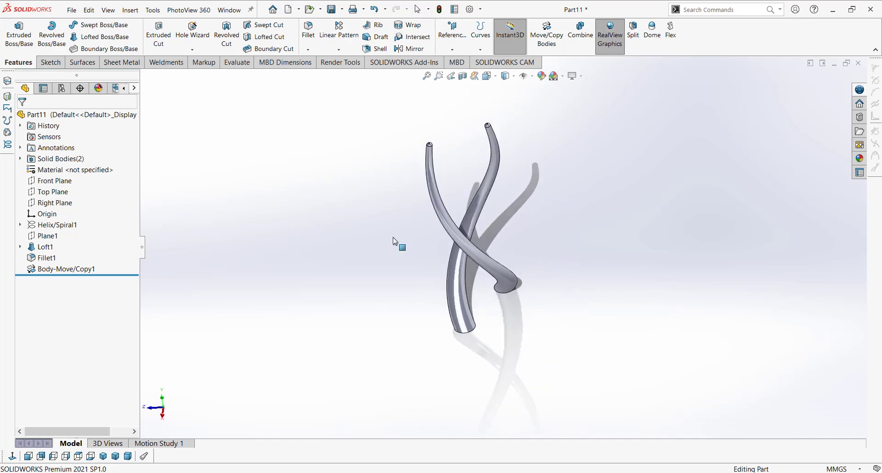
pyautogui.click(53, 192)
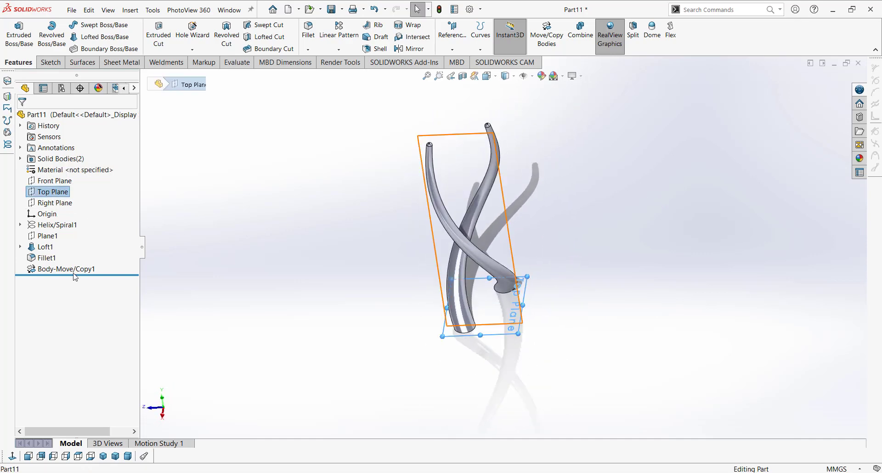
pyautogui.click(79, 457)
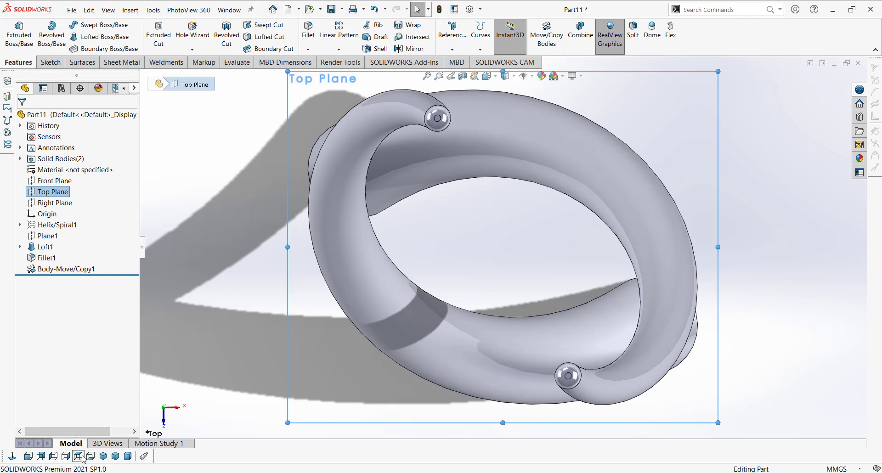
pyautogui.scroll(3, 425, 221)
pyautogui.moveTo(426, 221); pyautogui.dragTo(469, 146, button='middle')
pyautogui.scroll(5, 504, 175)
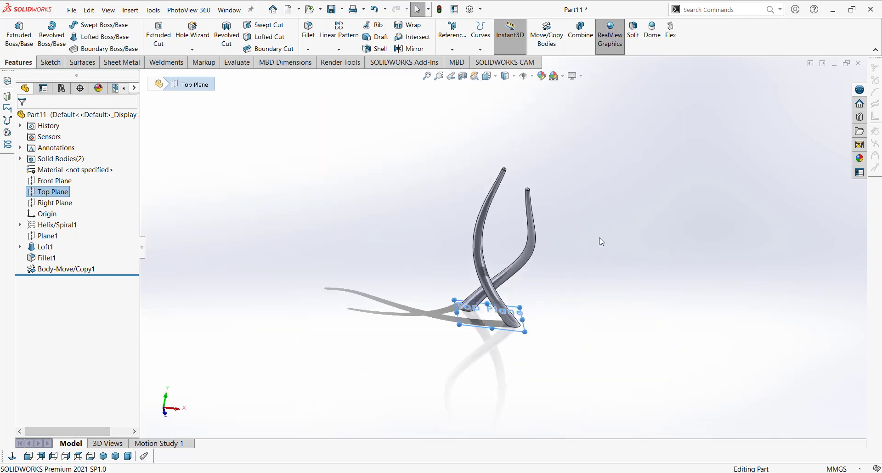
pyautogui.click(601, 242)
pyautogui.moveTo(591, 269); pyautogui.dragTo(624, 220, button='middle')
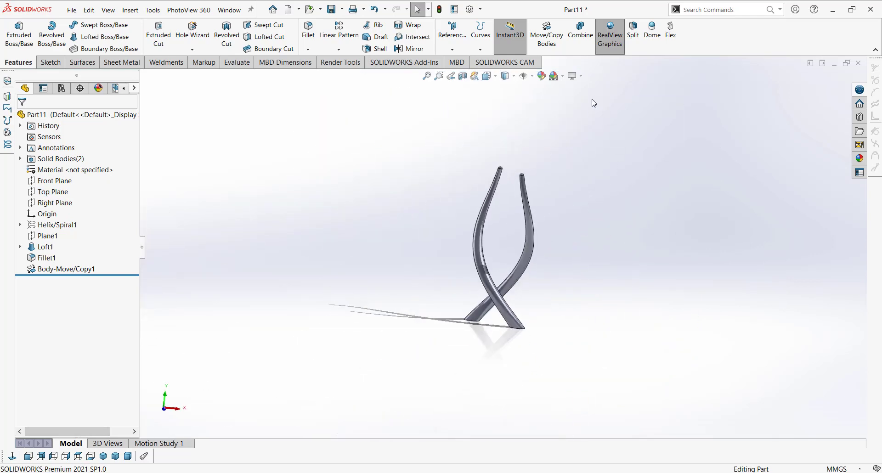
# Copy the rotated strand and translate the copy about 57 mm along X until its tip lies just past the original strand's tip
pyautogui.click(547, 35)
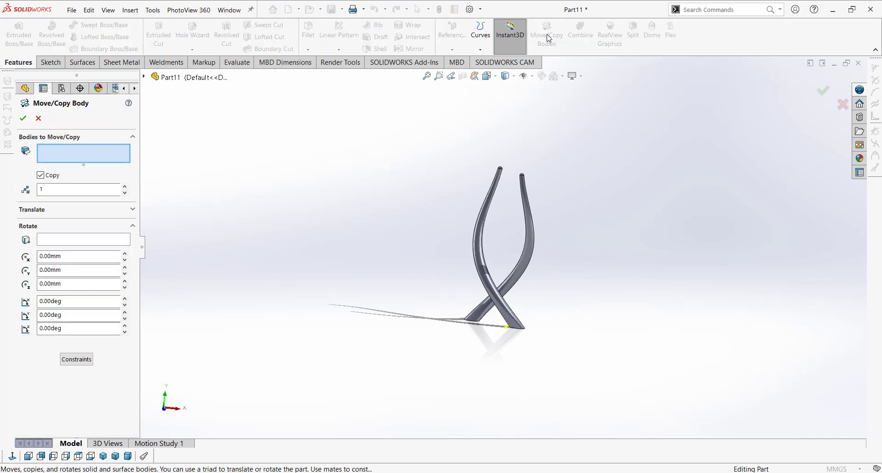
pyautogui.click(482, 223)
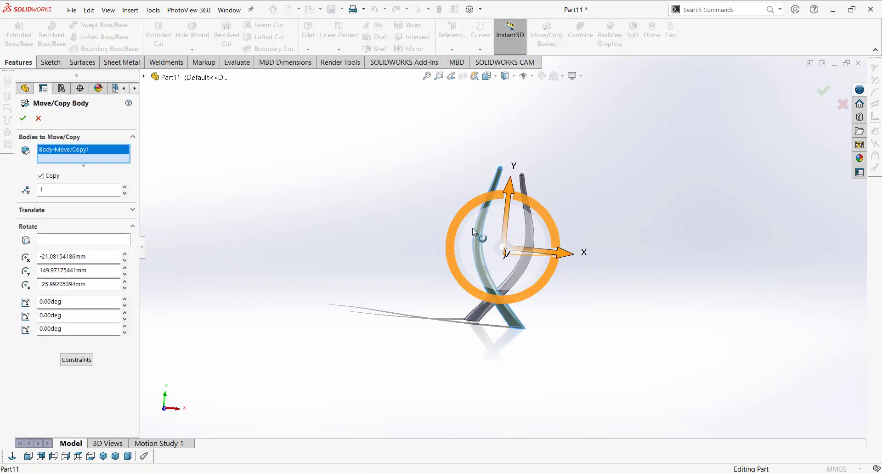
pyautogui.moveTo(572, 256); pyautogui.dragTo(596, 264)
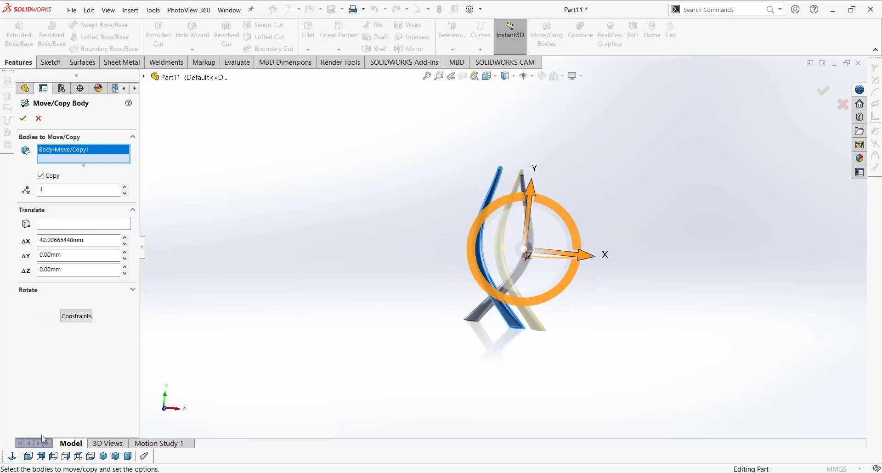
pyautogui.click(28, 456)
pyautogui.scroll(-3, 417, 246)
pyautogui.scroll(2, 376, 313)
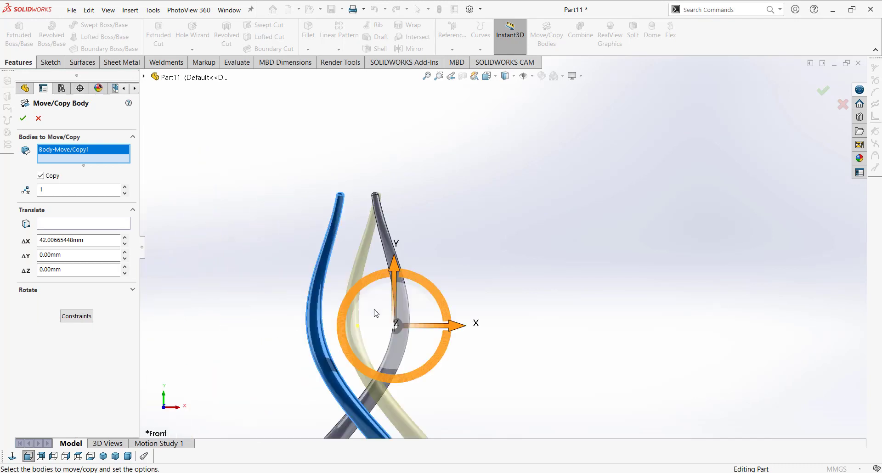
pyautogui.moveTo(459, 335); pyautogui.dragTo(476, 337)
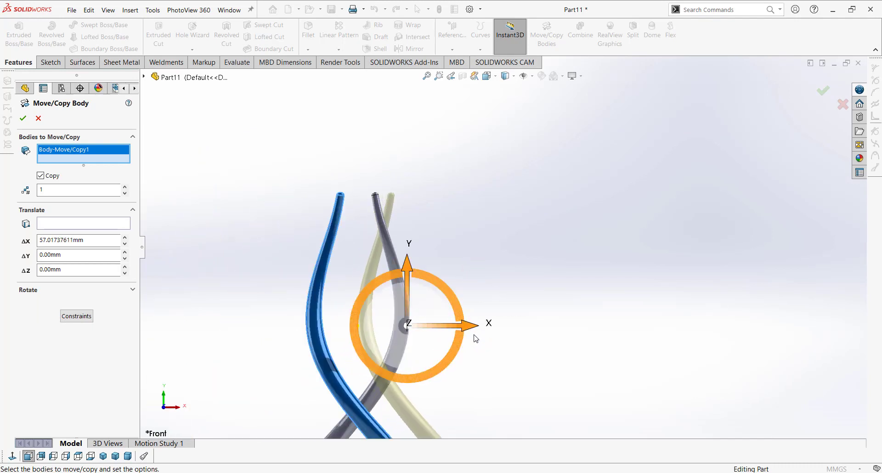
pyautogui.click(24, 119)
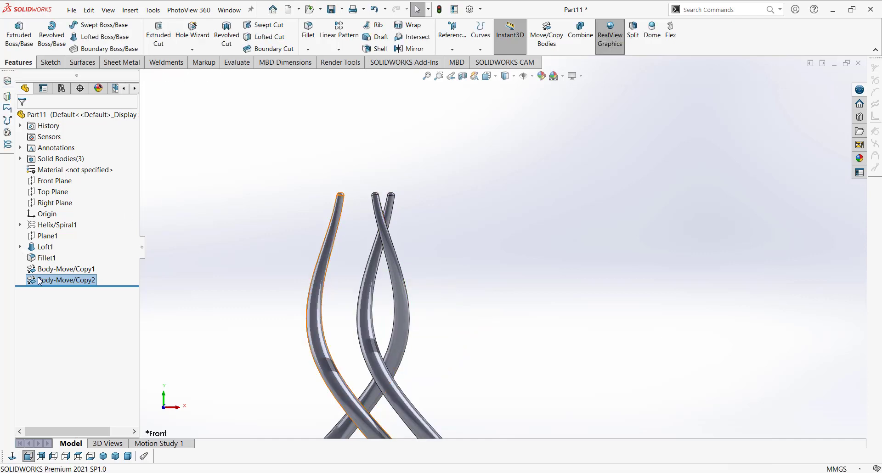
# Edit the last body translation so that it moves the rotated strand instead of copying it
pyautogui.rightClick(43, 278)
pyautogui.click(54, 251)
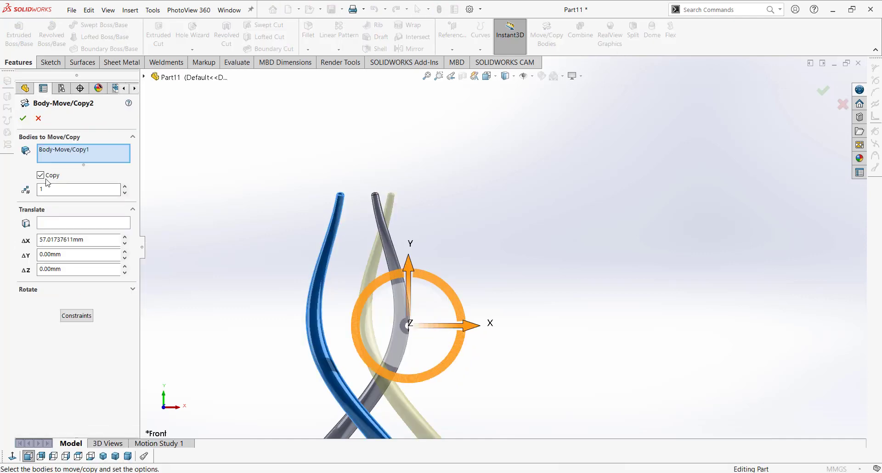
pyautogui.click(40, 176)
pyautogui.click(27, 121)
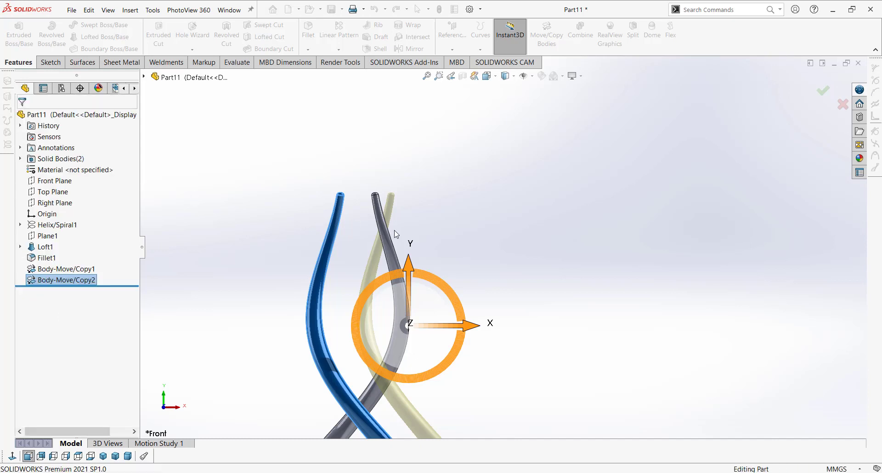
pyautogui.moveTo(480, 225); pyautogui.dragTo(351, 257, button='middle')
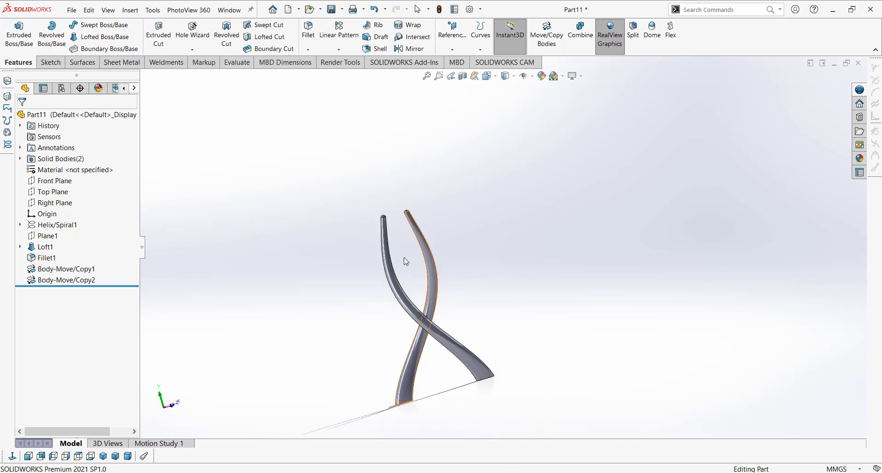
pyautogui.moveTo(405, 261); pyautogui.dragTo(465, 380, button='middle')
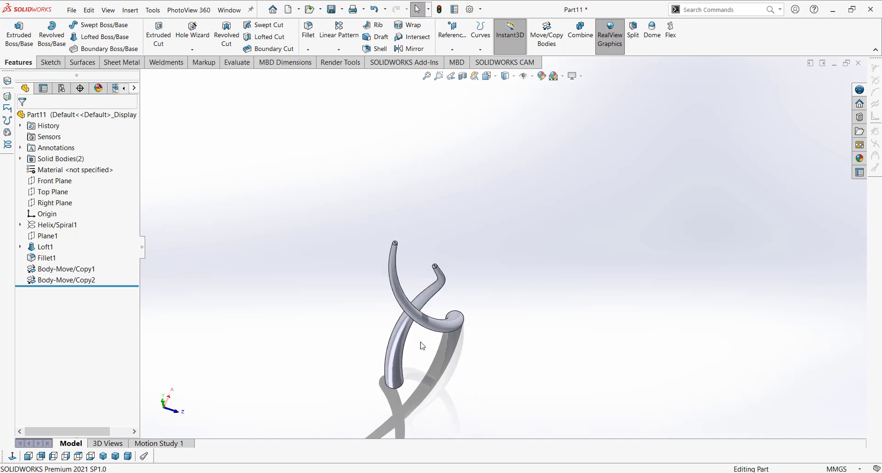
# Delete the two body move/copy features so only the original filleted strand is left
pyautogui.click(58, 284)
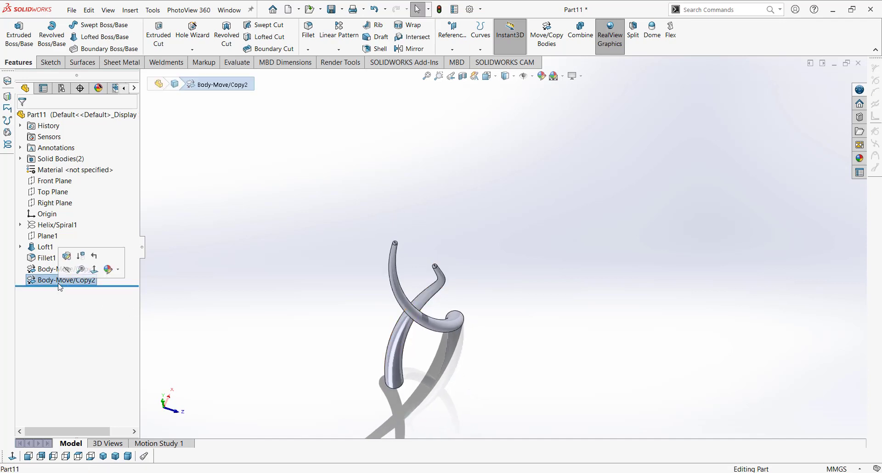
pyautogui.press('Delete')
pyautogui.press('Return')
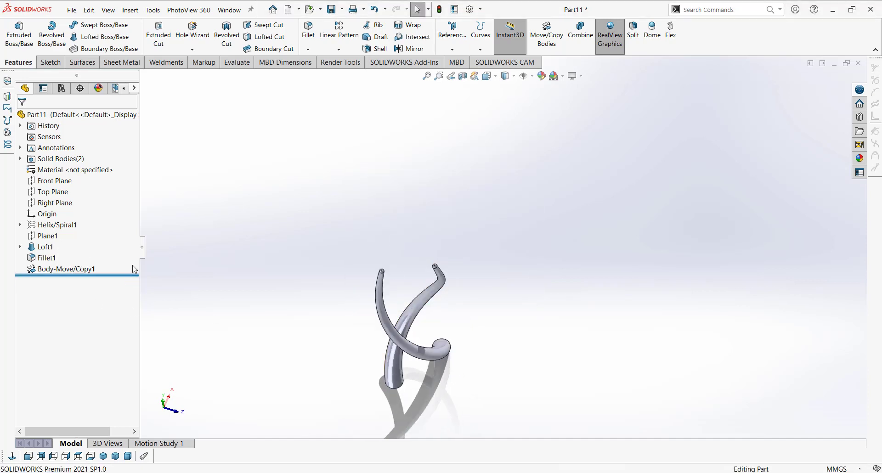
pyautogui.click(78, 270)
pyautogui.press('Delete')
pyautogui.press('Return')
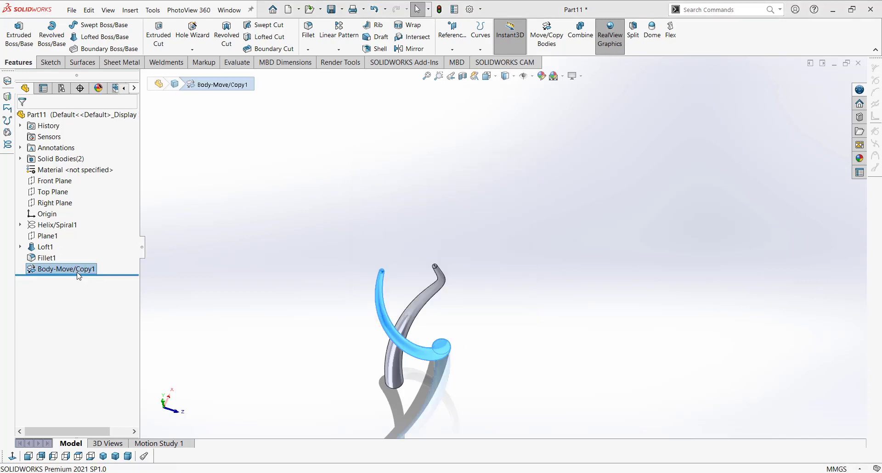
# Open a sketch on the Front Plane and draw a roughly upright line about 339 mm long from the origin past the strand's tip
pyautogui.moveTo(437, 202); pyautogui.dragTo(406, 170, button='middle')
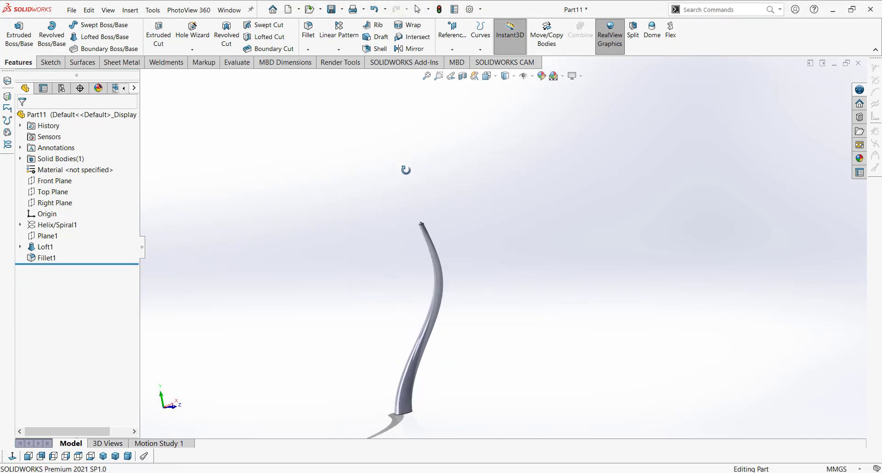
pyautogui.click(58, 185)
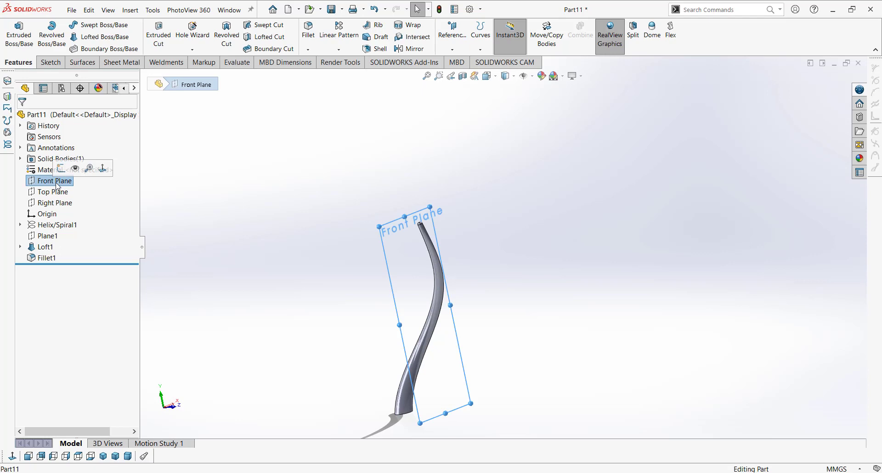
pyautogui.click(50, 62)
pyautogui.click(13, 30)
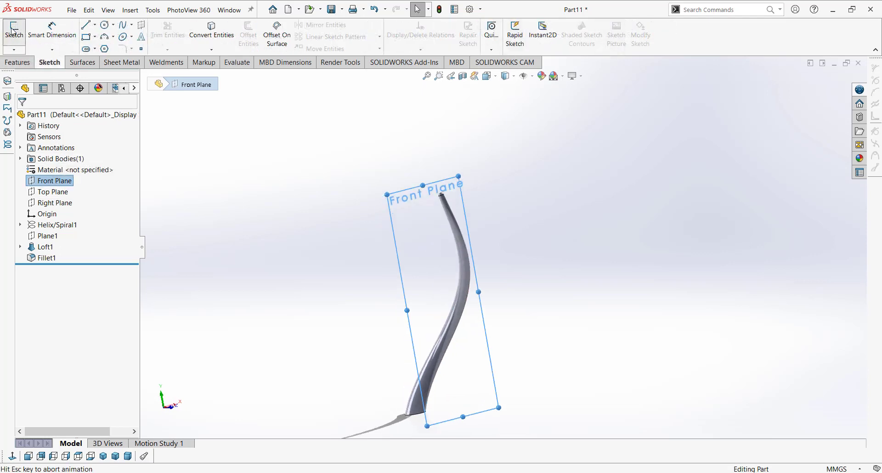
pyautogui.click(85, 24)
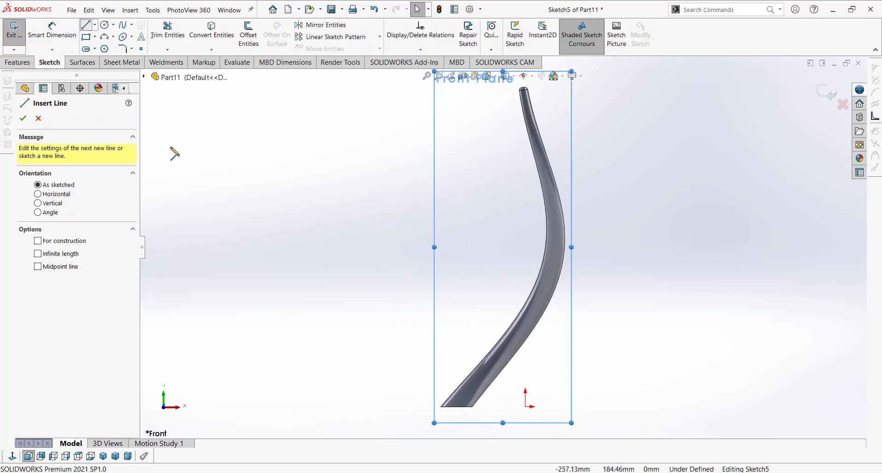
pyautogui.click(526, 407)
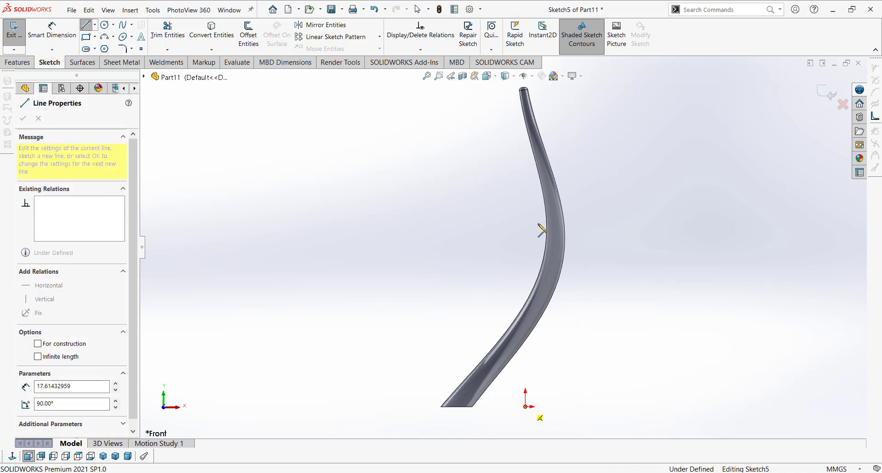
pyautogui.scroll(2, 540, 225)
pyautogui.click(515, 108)
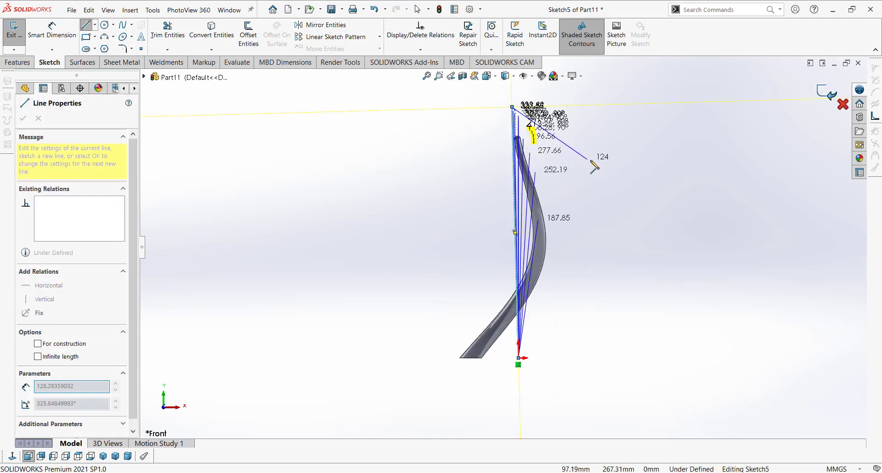
pyautogui.press('z')
pyautogui.press('Escape')
pyautogui.press('Escape')
pyautogui.scroll(-2, 561, 151)
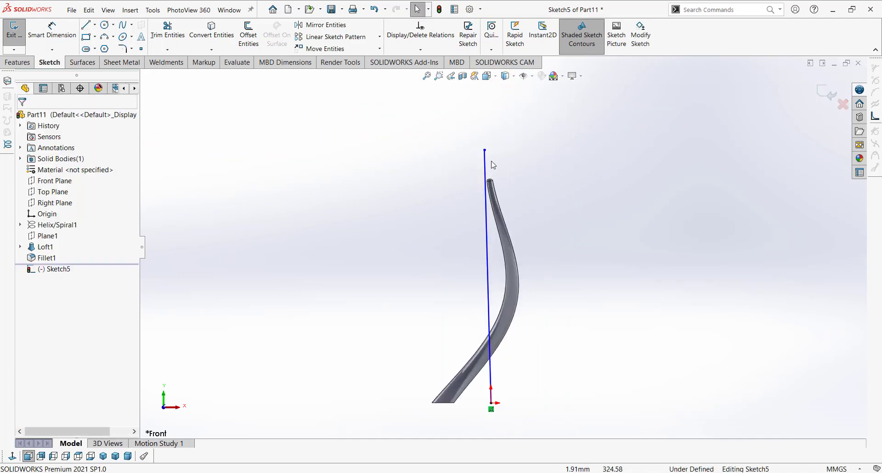
# Make the sketched line vertical and for construction, and finish the sketch
pyautogui.click(472, 164)
pyautogui.click(26, 248)
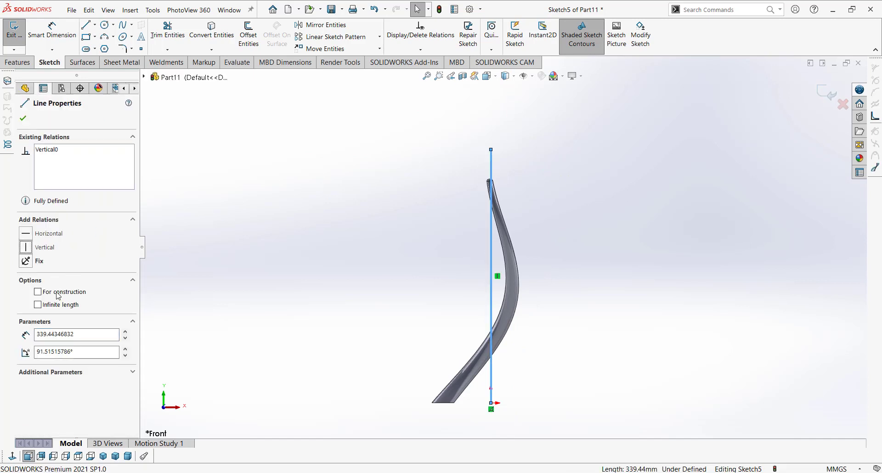
pyautogui.click(421, 199)
pyautogui.scroll(2, 504, 249)
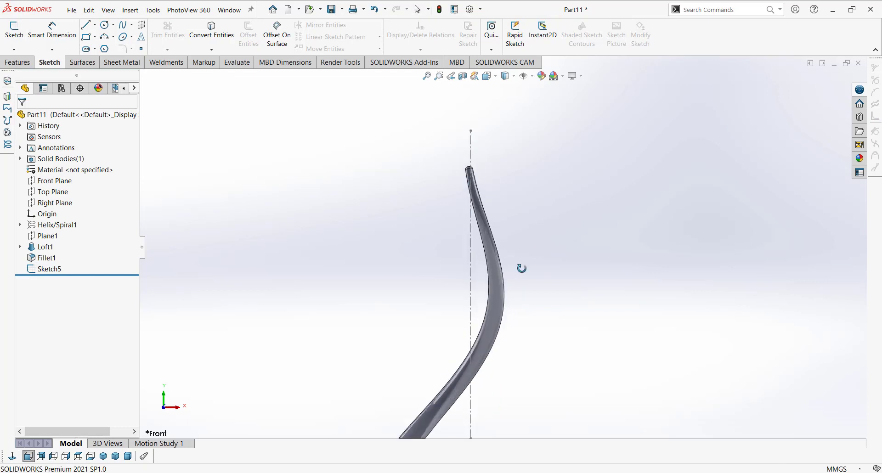
# Set up a circular pattern of the strand as a body around the vertical construction line
pyautogui.moveTo(555, 296)
pyautogui.mouseDown(button='middle')
pyautogui.moveTo(596, 308)
pyautogui.moveTo(581, 340)
pyautogui.moveTo(563, 308)
pyautogui.mouseUp(button='middle')
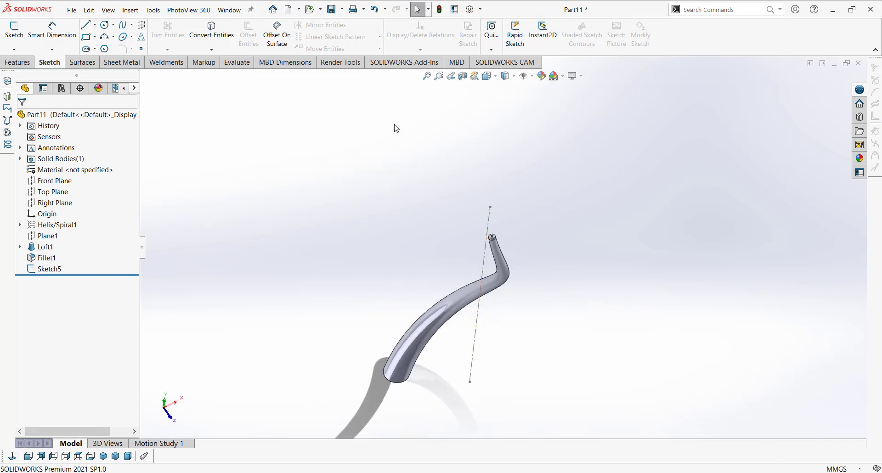
pyautogui.click(3, 63)
pyautogui.click(339, 50)
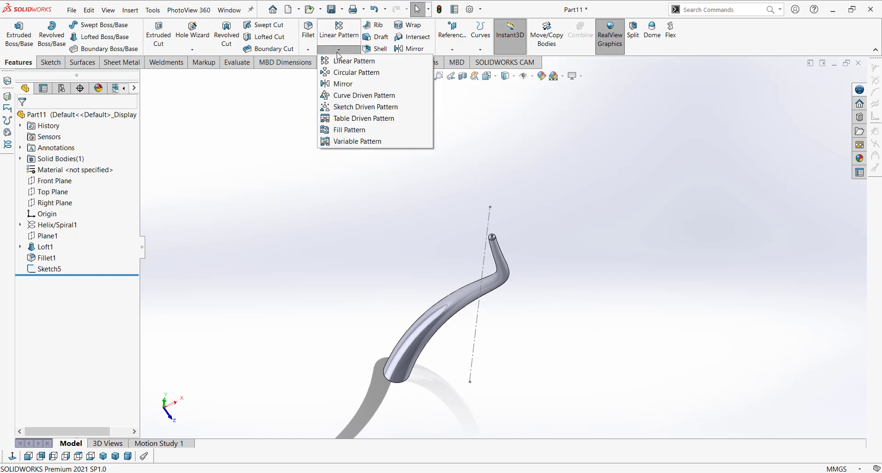
pyautogui.click(349, 70)
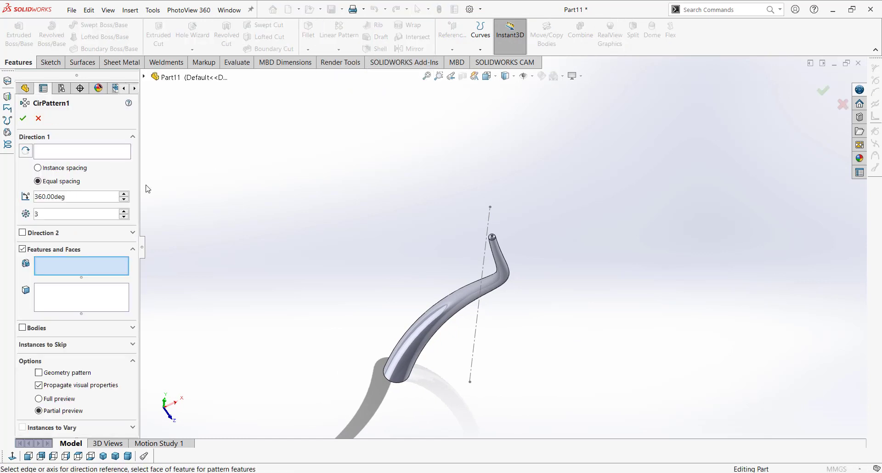
pyautogui.click(65, 155)
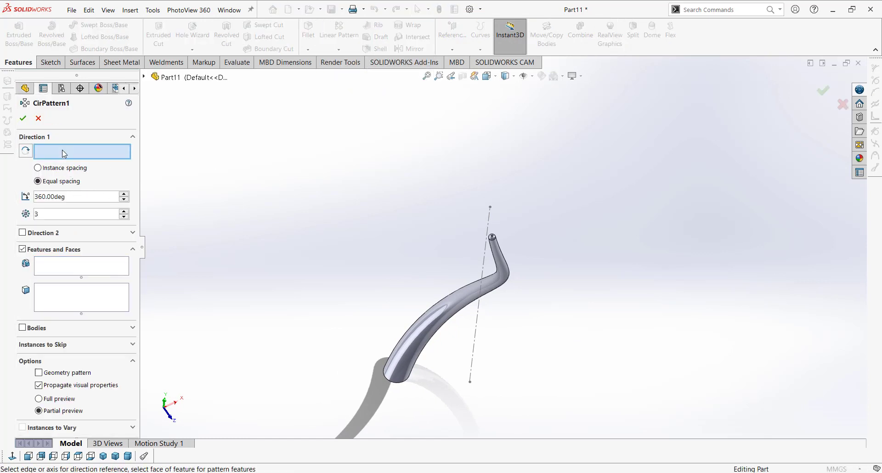
pyautogui.click(476, 339)
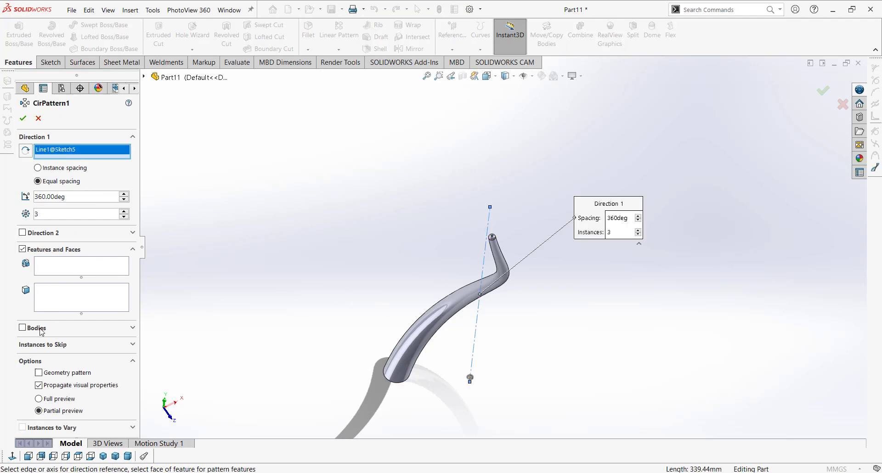
pyautogui.click(22, 328)
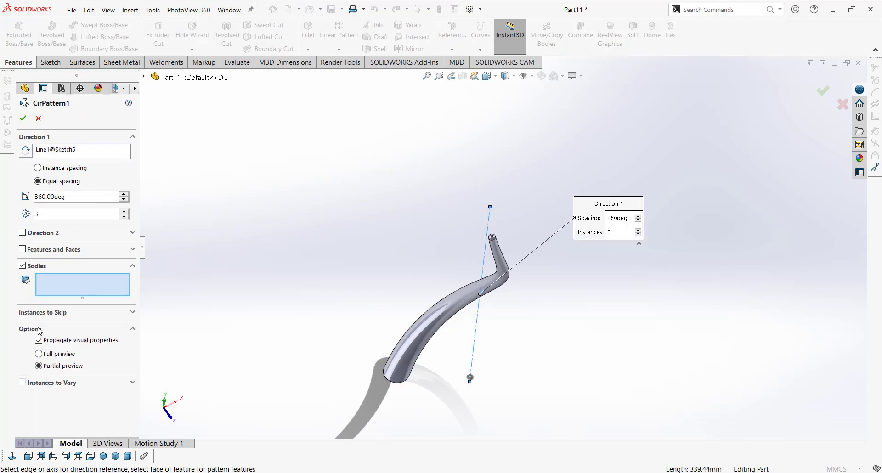
pyautogui.click(488, 289)
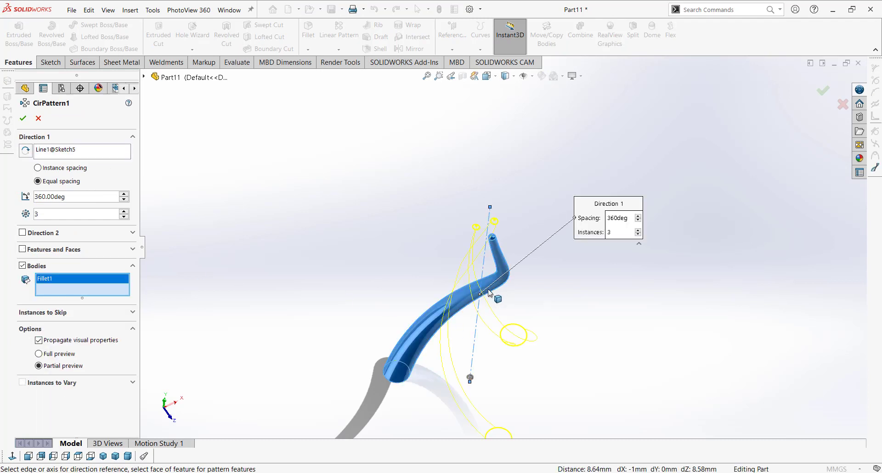
# Try five pattern instances, return to three equally spaced over 360 degrees, and accept the circular pattern
pyautogui.click(126, 212)
pyautogui.click(126, 213)
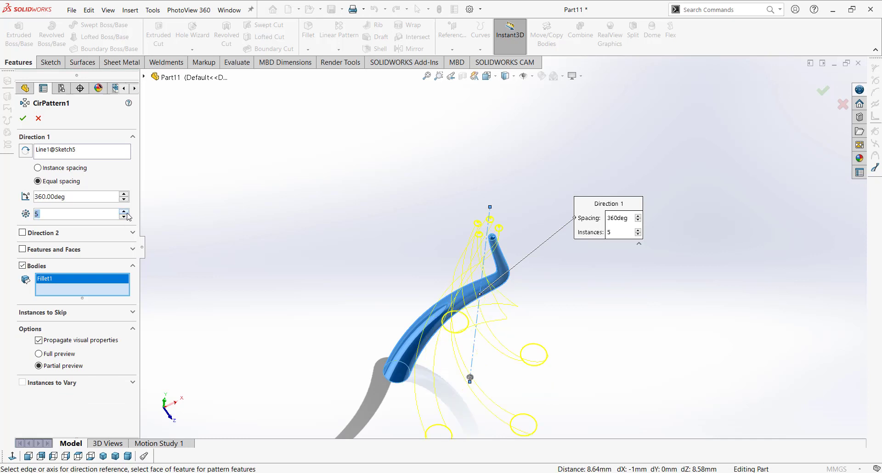
pyautogui.click(124, 217)
pyautogui.click(124, 218)
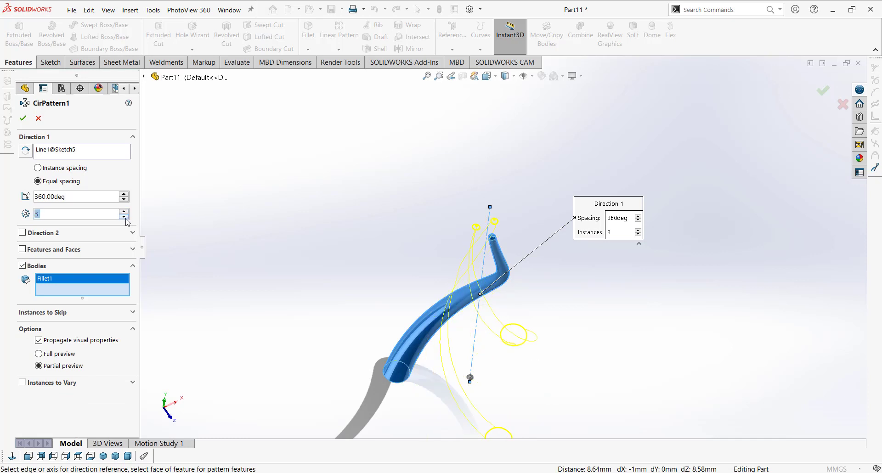
pyautogui.click(23, 119)
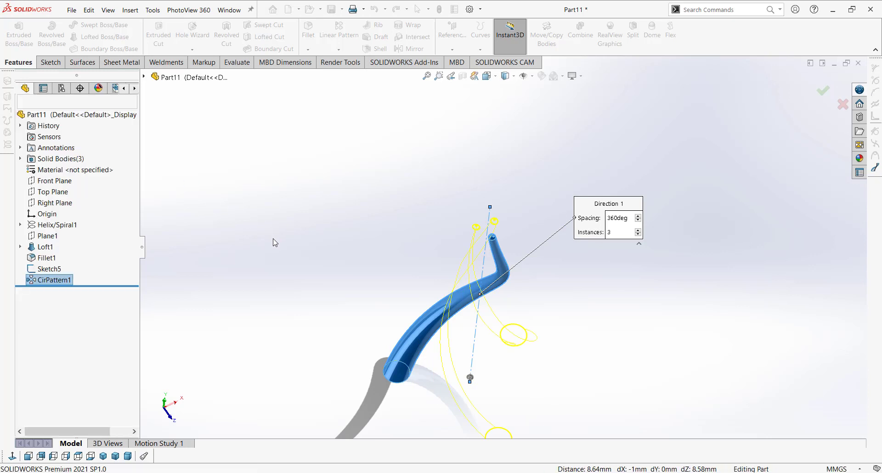
# Hide the sketch of the pattern axis and look over the patterned strands
pyautogui.click(301, 291)
pyautogui.moveTo(301, 291); pyautogui.dragTo(505, 237, button='middle')
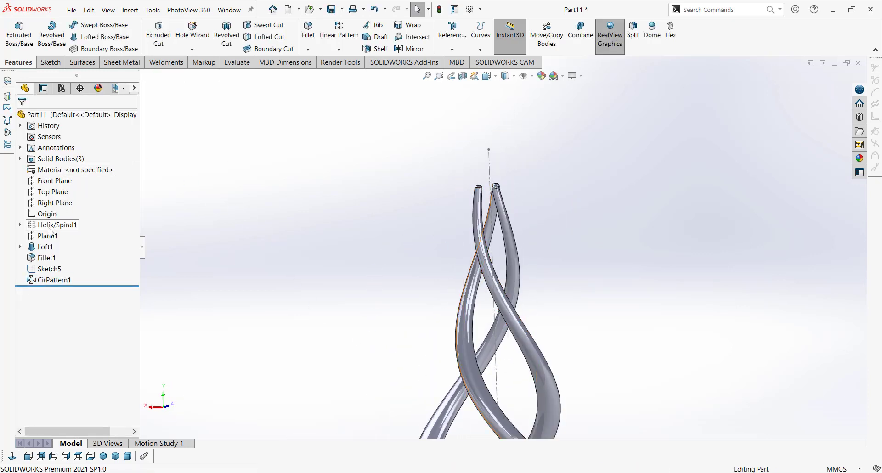
pyautogui.rightClick(490, 168)
pyautogui.click(511, 155)
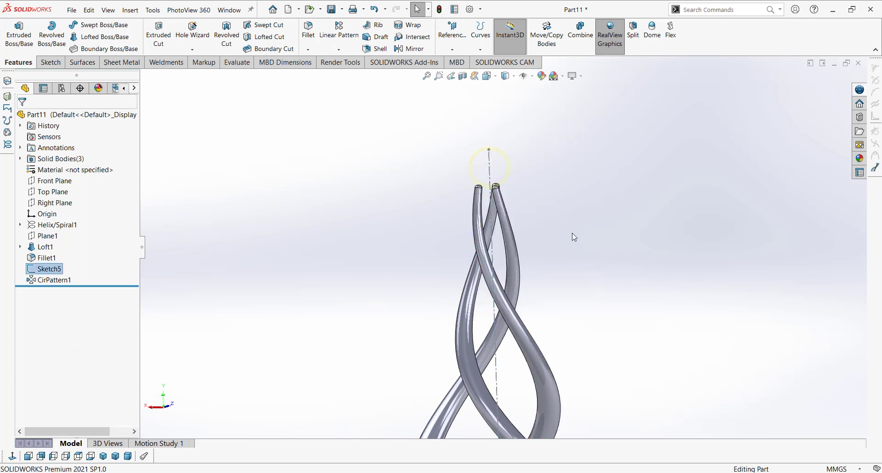
pyautogui.scroll(5, 617, 284)
pyautogui.moveTo(616, 285)
pyautogui.mouseDown(button='middle')
pyautogui.moveTo(601, 289)
pyautogui.moveTo(695, 316)
pyautogui.moveTo(630, 327)
pyautogui.mouseUp(button='middle')
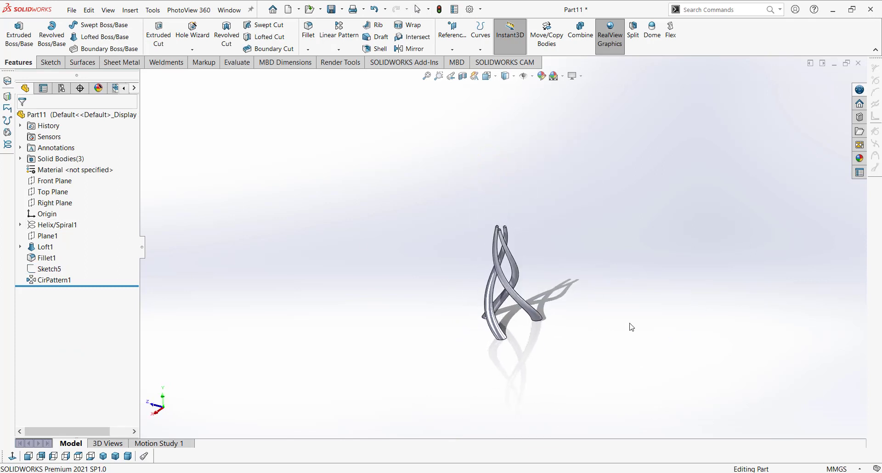
# Edit the circular pattern to five equally spaced instances of the strand
pyautogui.rightClick(63, 278)
pyautogui.click(74, 248)
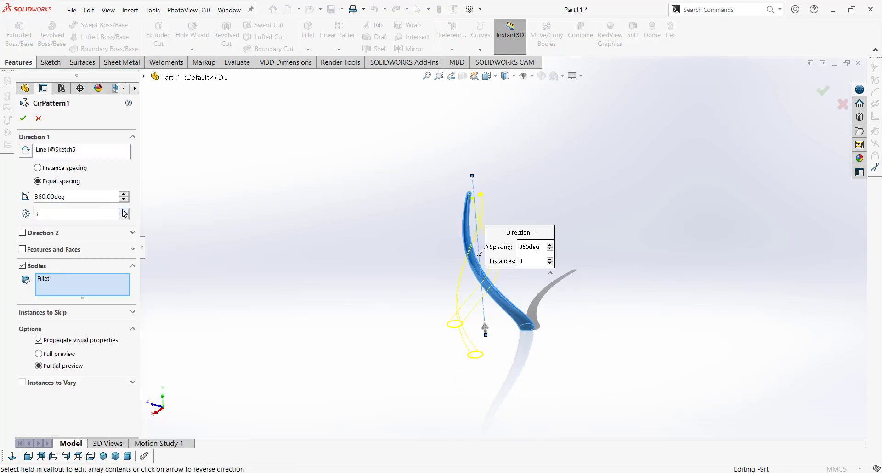
pyautogui.click(123, 211)
pyautogui.click(124, 211)
pyautogui.click(23, 119)
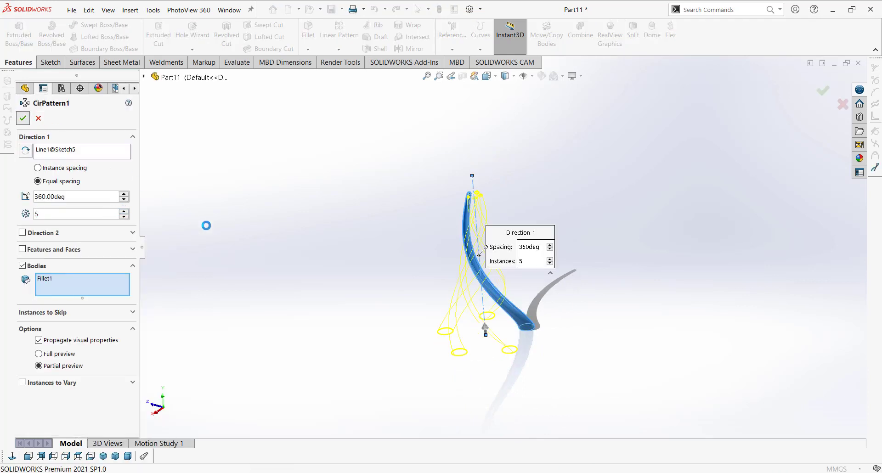
pyautogui.moveTo(303, 265); pyautogui.dragTo(526, 377, button='middle')
pyautogui.scroll(-3, 526, 344)
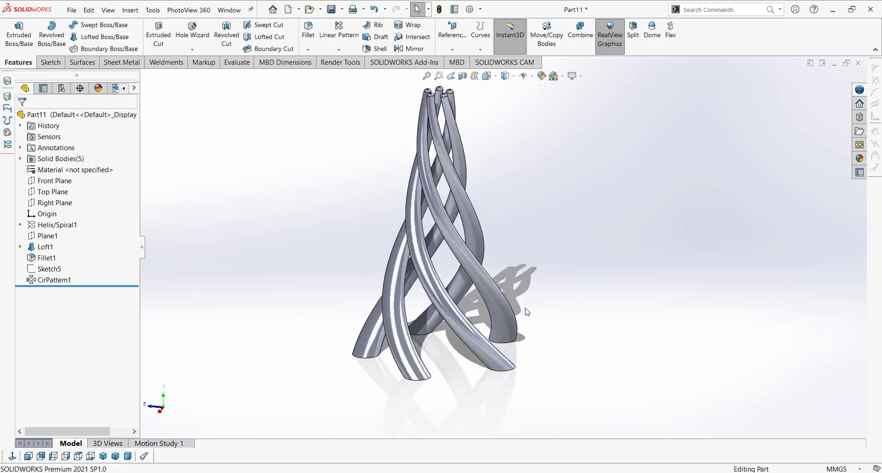
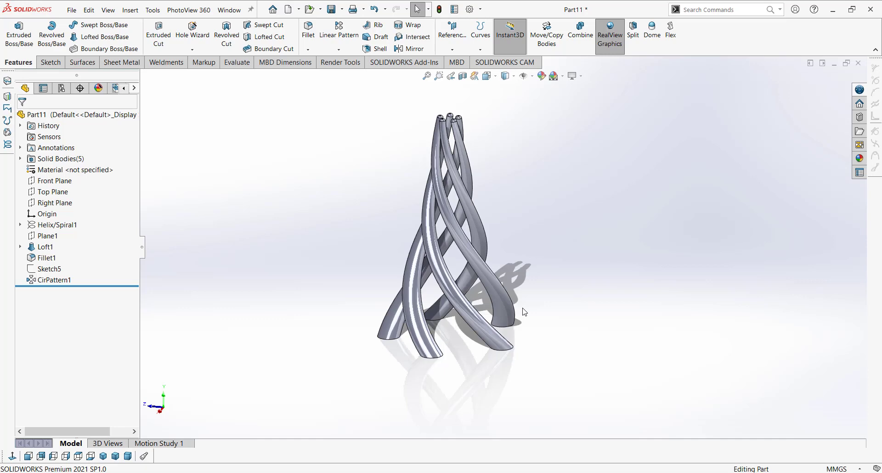
# Start another sketch on the Front Plane and draw a vertical centerline about 381 mm long from the origin past the strand tips
pyautogui.click(54, 181)
pyautogui.moveTo(342, 277); pyautogui.dragTo(309, 254, button='middle')
pyautogui.click(50, 62)
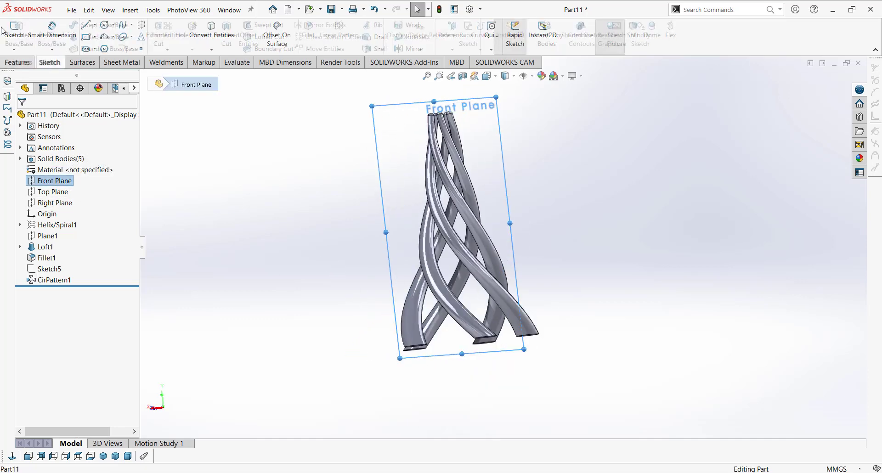
pyautogui.click(12, 29)
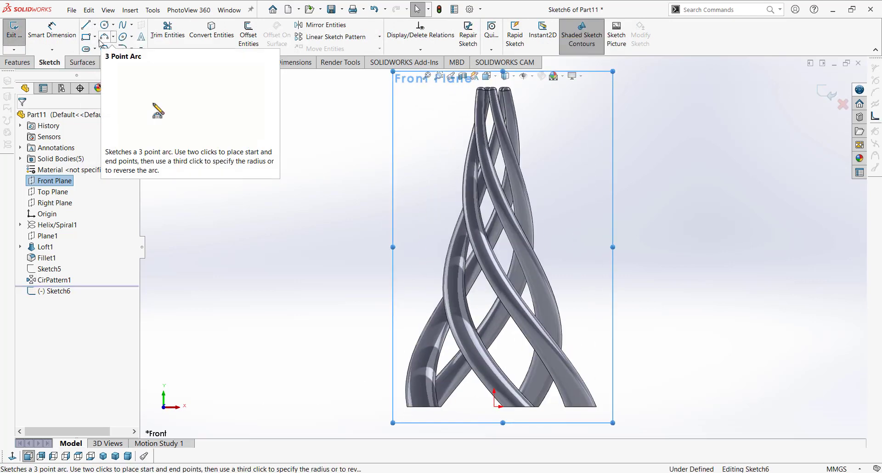
pyautogui.click(95, 24)
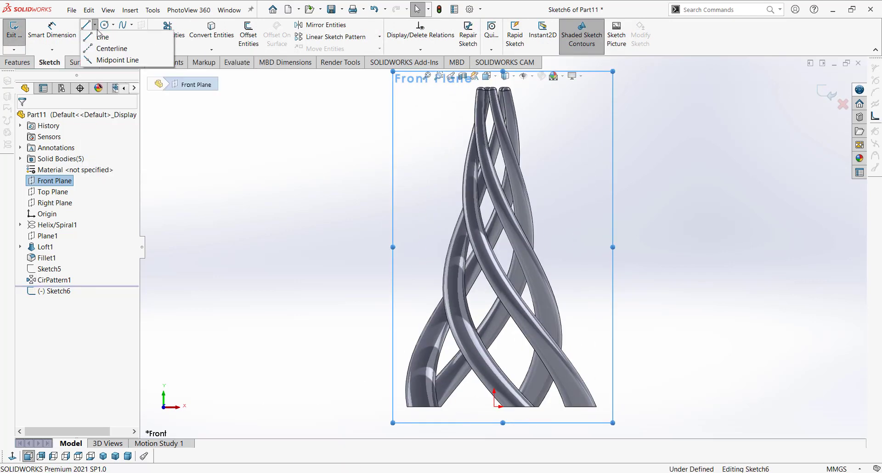
pyautogui.click(112, 49)
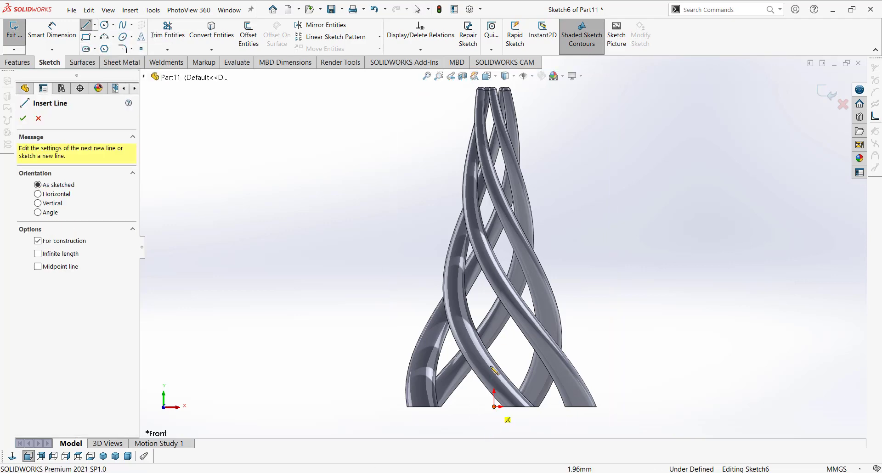
pyautogui.click(494, 407)
pyautogui.scroll(3, 502, 246)
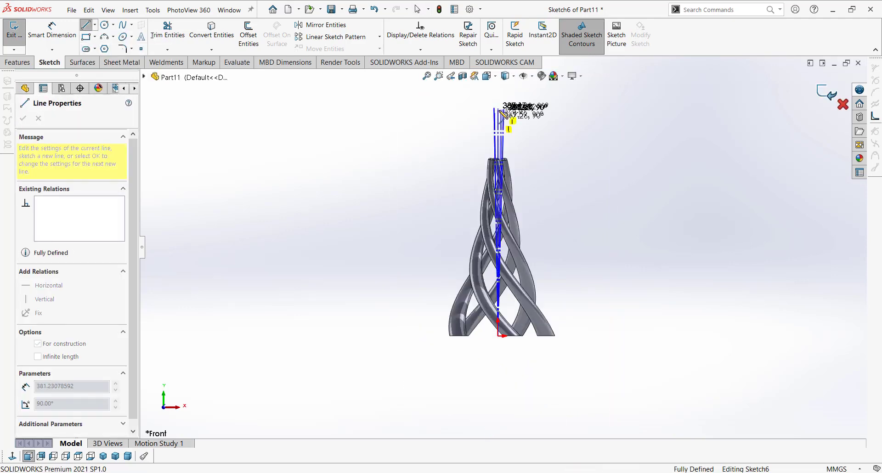
pyautogui.click(499, 110)
pyautogui.press('Escape')
pyautogui.scroll(-2, 508, 108)
pyautogui.click(493, 151)
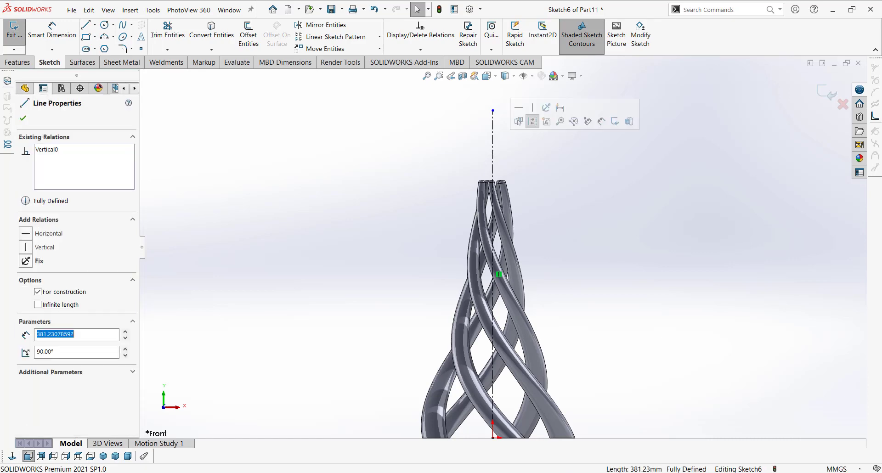
# Sketch a circle centred on the centerline inside the upper strands and reduce its radius to about 18.5 mm
pyautogui.click(24, 249)
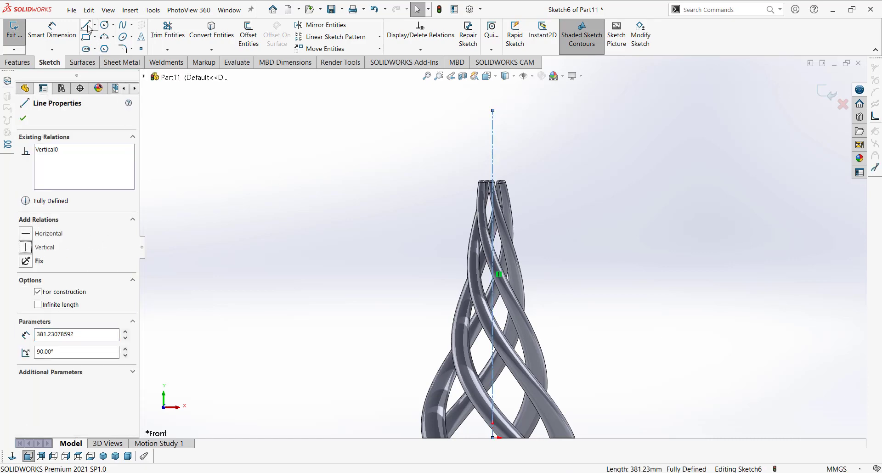
pyautogui.click(105, 25)
pyautogui.scroll(-4, 505, 202)
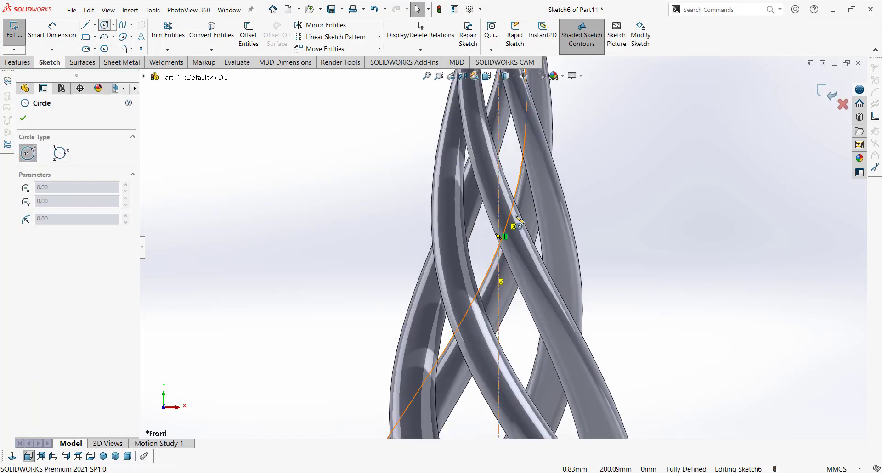
pyautogui.click(498, 195)
pyautogui.click(614, 209)
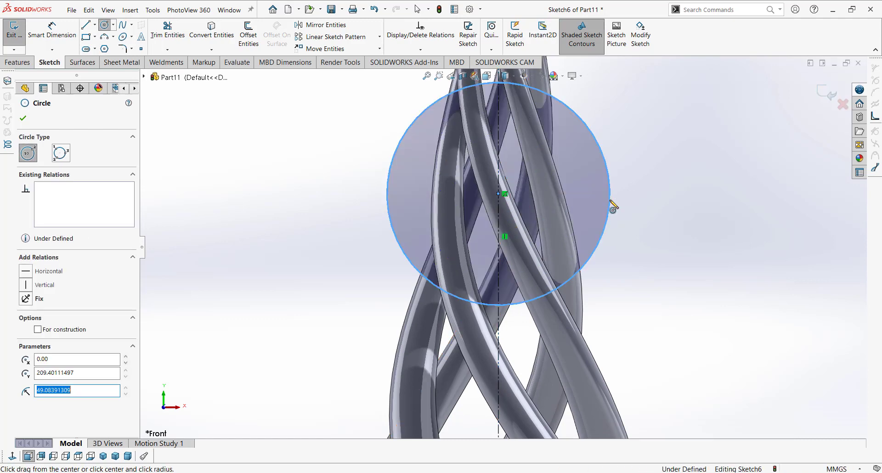
pyautogui.scroll(5, 612, 205)
pyautogui.press('Escape')
pyautogui.scroll(-3, 562, 223)
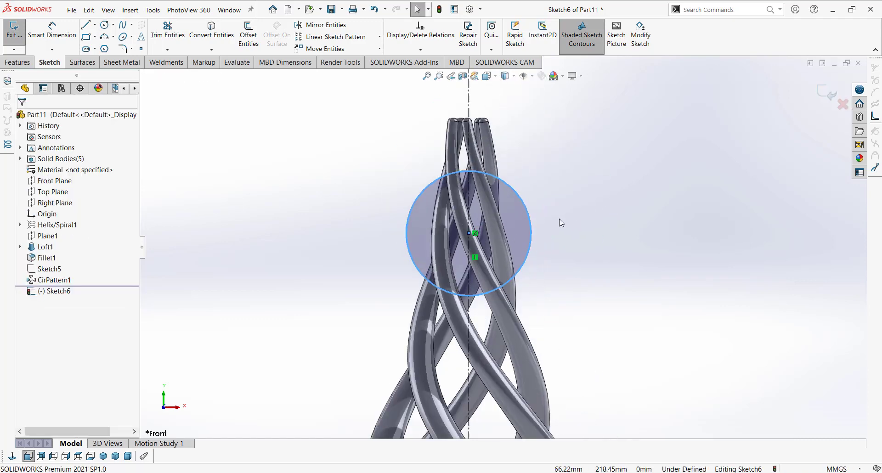
pyautogui.click(447, 237)
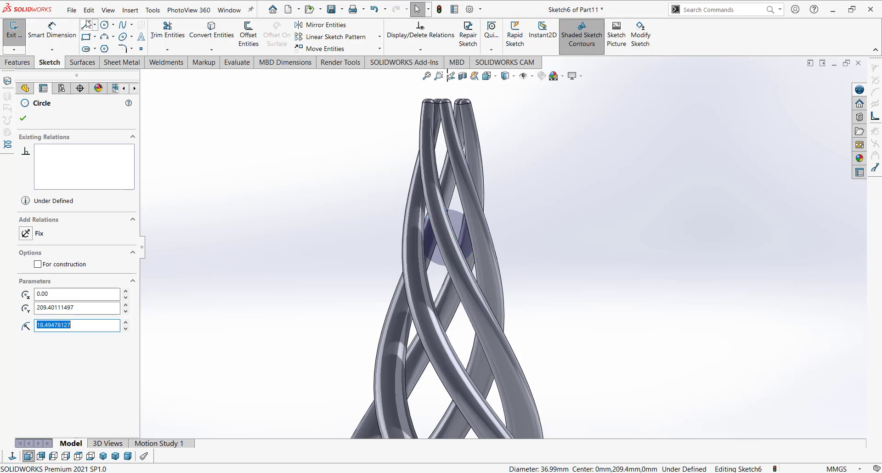
# Draw a vertical line across the circle's full diameter and trim away the left half of the circle
pyautogui.scroll(-3, 456, 214)
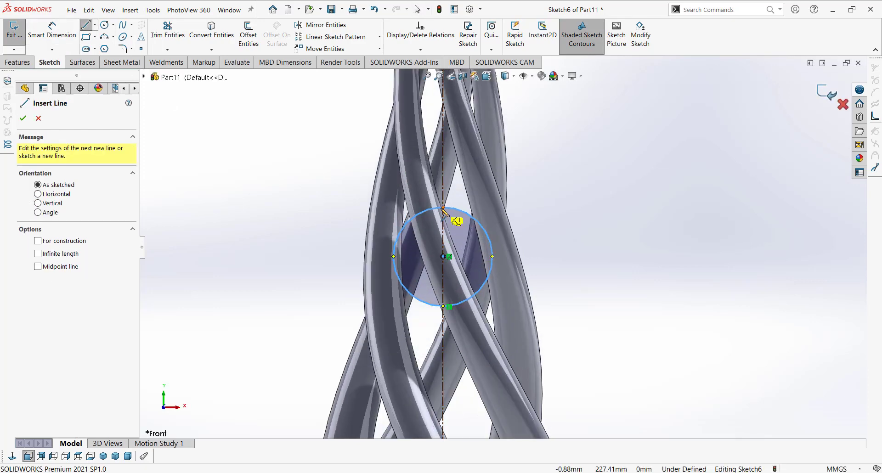
pyautogui.click(443, 207)
pyautogui.click(444, 306)
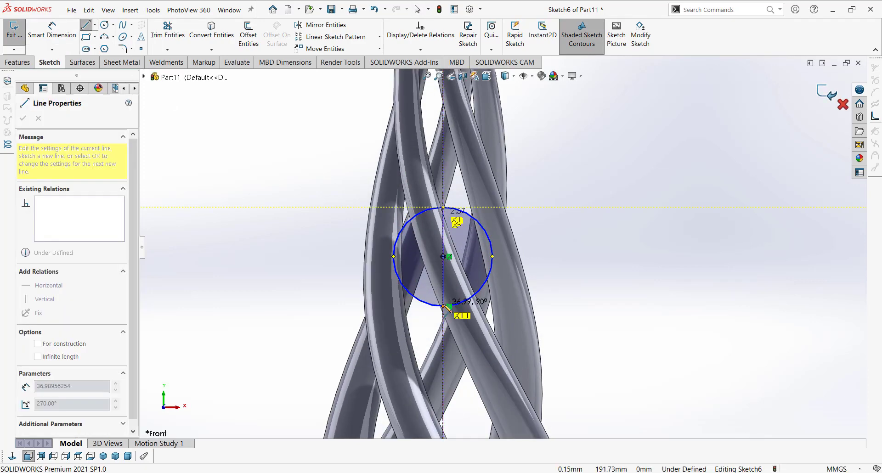
pyautogui.press('Escape')
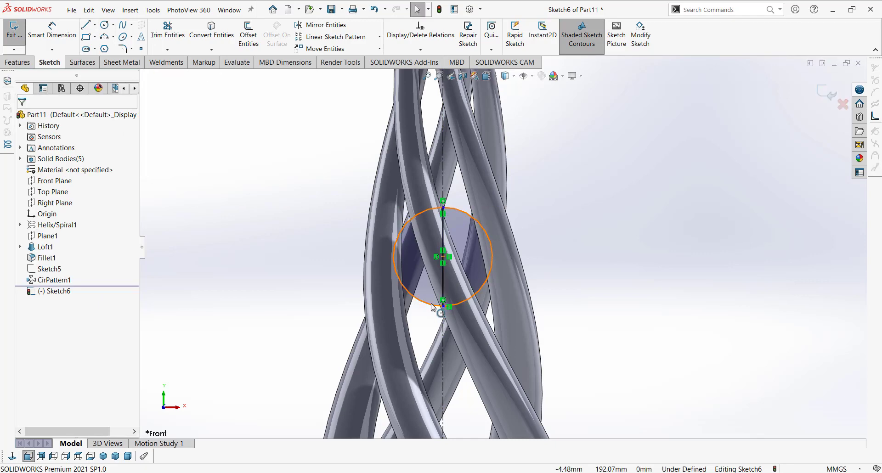
pyautogui.press('t')
pyautogui.click(430, 305)
pyautogui.scroll(3, 417, 303)
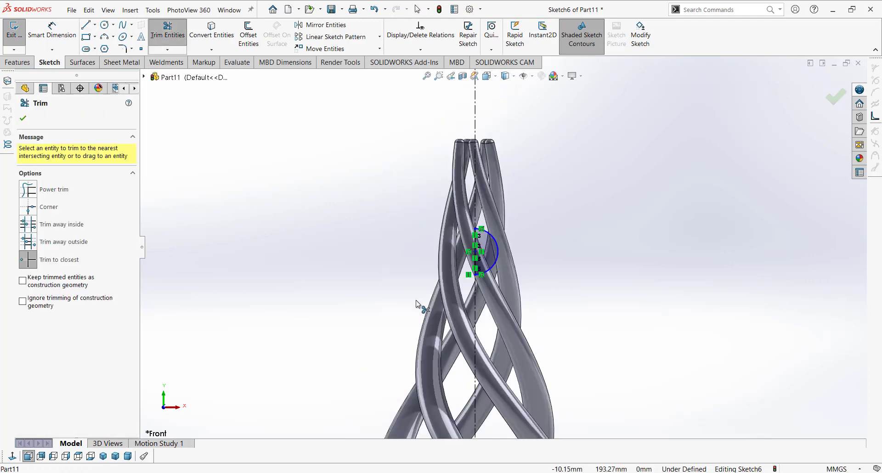
# Revolve the half-circle 360 degrees about the centerline as a separate body, with merging of the result turned off
pyautogui.scroll(2, 416, 304)
pyautogui.click(18, 62)
pyautogui.click(59, 35)
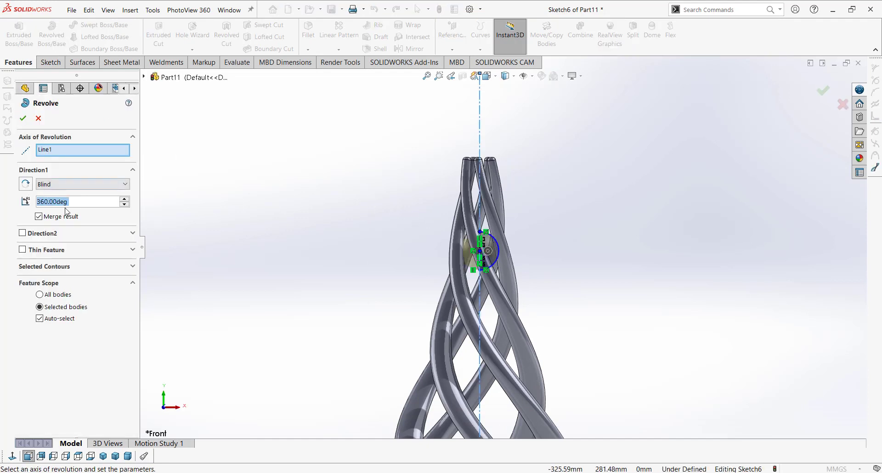
pyautogui.click(39, 217)
pyautogui.click(21, 119)
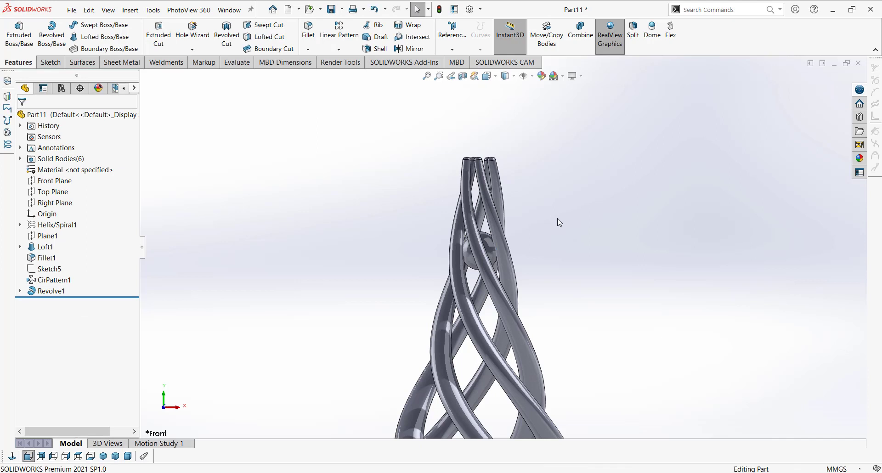
# Start a sketch on the Top Plane and draw a center rectangle about 209 by 197 mm from the origin around the strand feet
pyautogui.scroll(3, 522, 244)
pyautogui.moveTo(523, 245); pyautogui.dragTo(509, 262, button='middle')
pyautogui.moveTo(611, 275); pyautogui.dragTo(506, 313, button='middle')
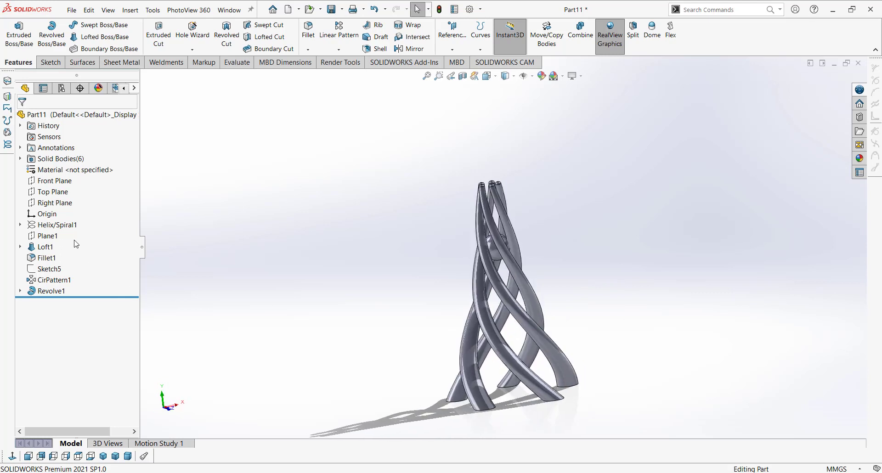
pyautogui.click(51, 192)
pyautogui.click(49, 62)
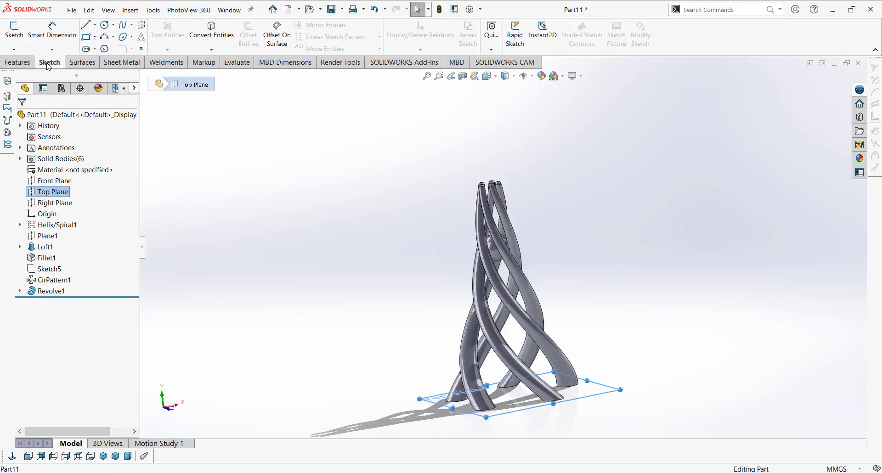
pyautogui.click(94, 36)
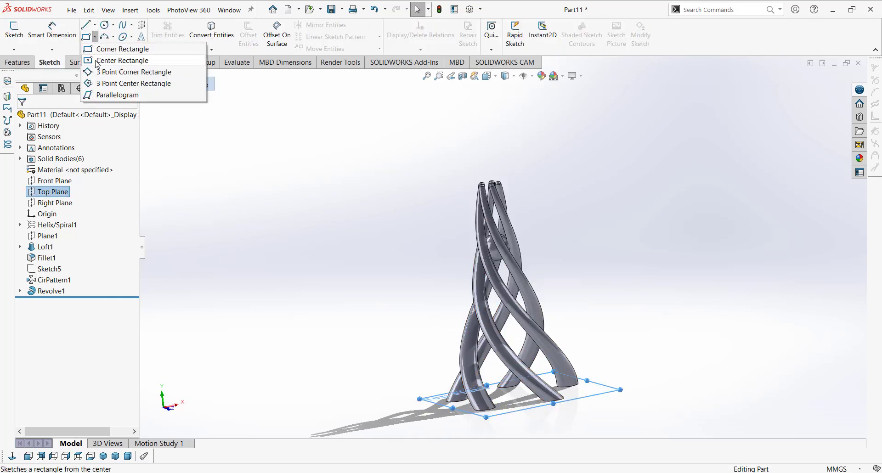
pyautogui.click(97, 61)
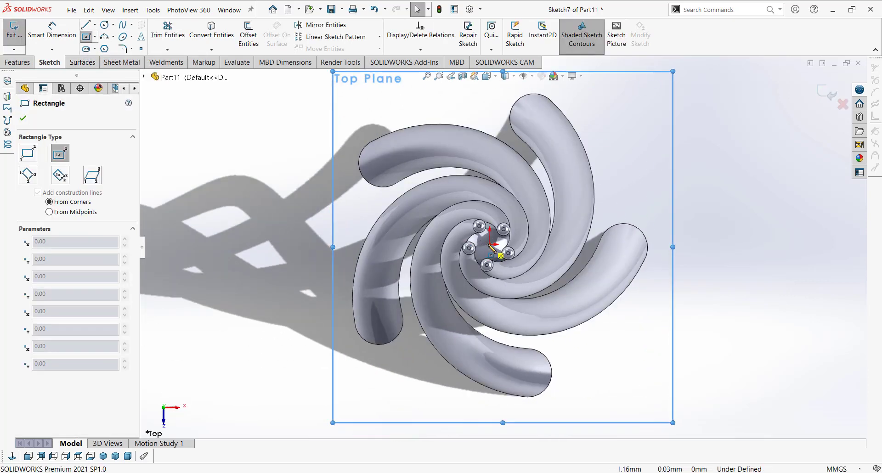
pyautogui.click(489, 244)
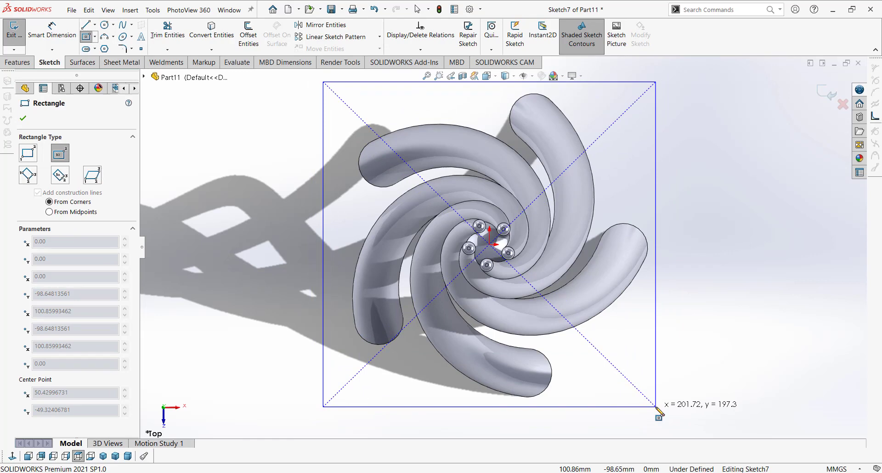
pyautogui.click(661, 407)
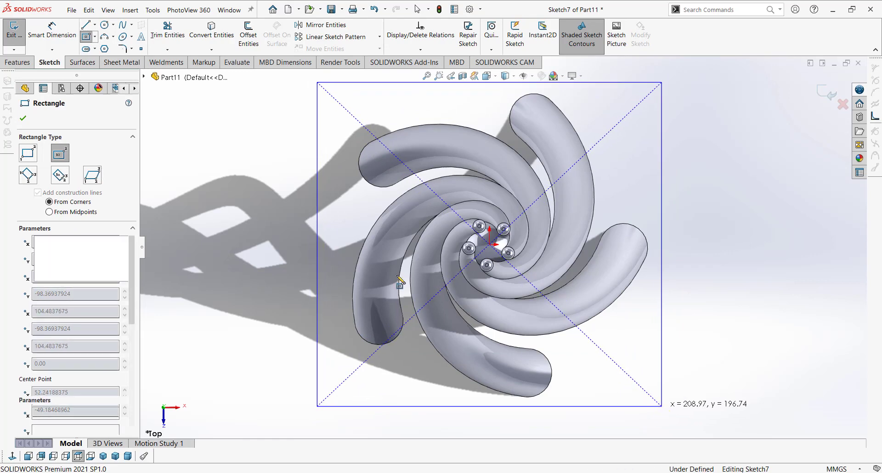
# Extrude the rectangle 70 mm downward, away from the strands, as a separate base body without merging the result
pyautogui.click(20, 63)
pyautogui.click(21, 35)
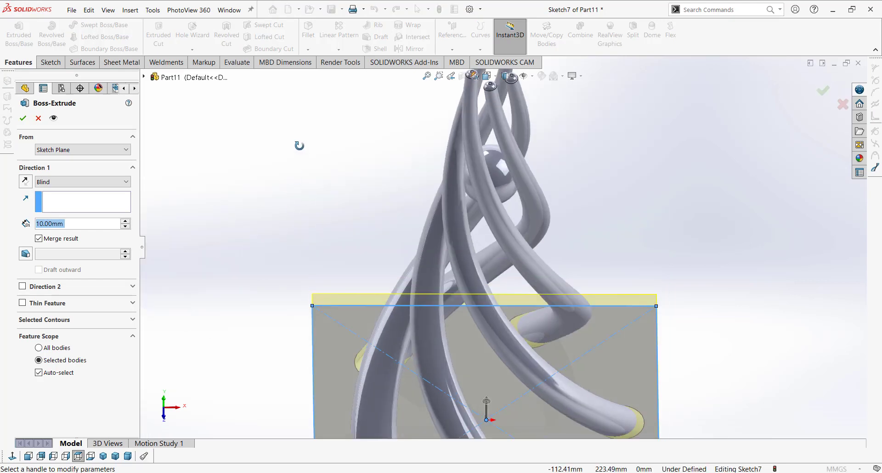
pyautogui.click(26, 181)
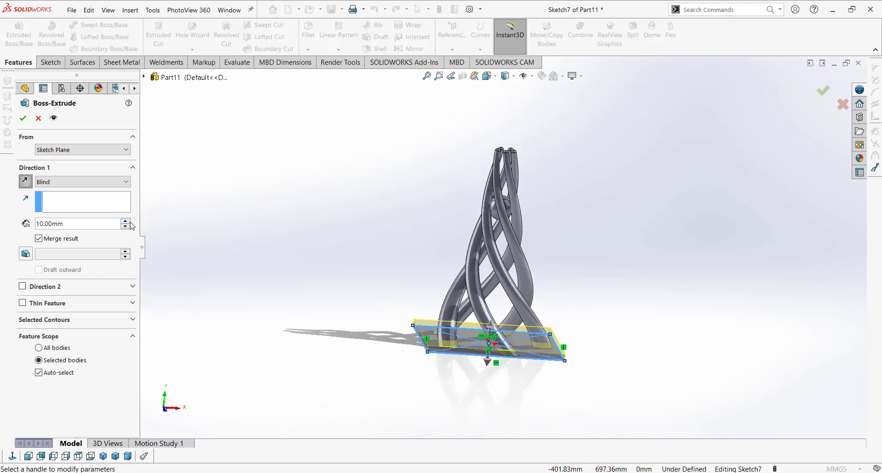
pyautogui.click(125, 221)
pyautogui.click(125, 221)
pyautogui.click(125, 221)
pyautogui.click(128, 222)
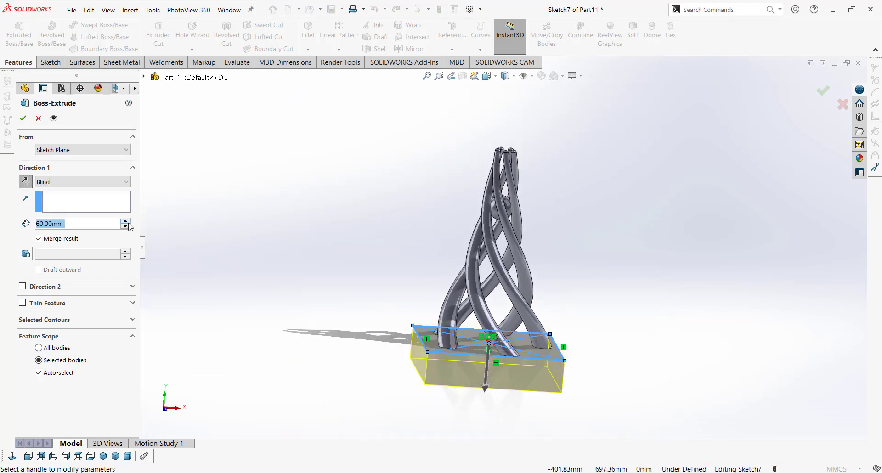
pyautogui.click(128, 222)
pyautogui.click(128, 222)
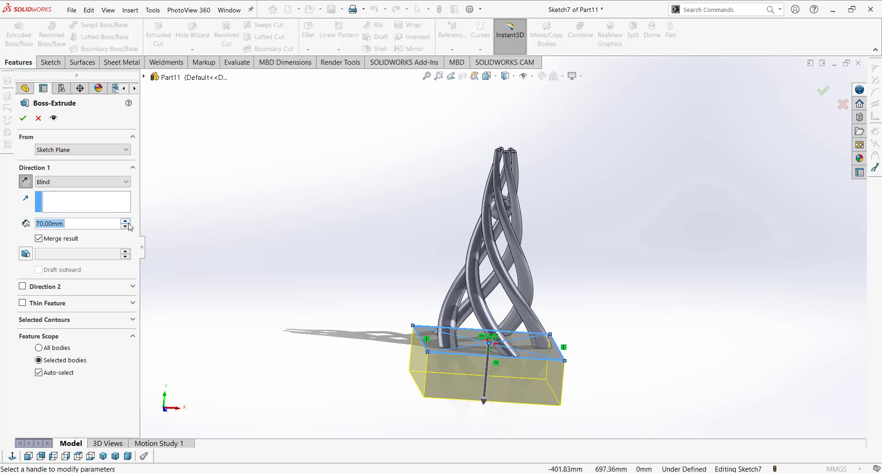
pyautogui.click(39, 239)
pyautogui.click(22, 119)
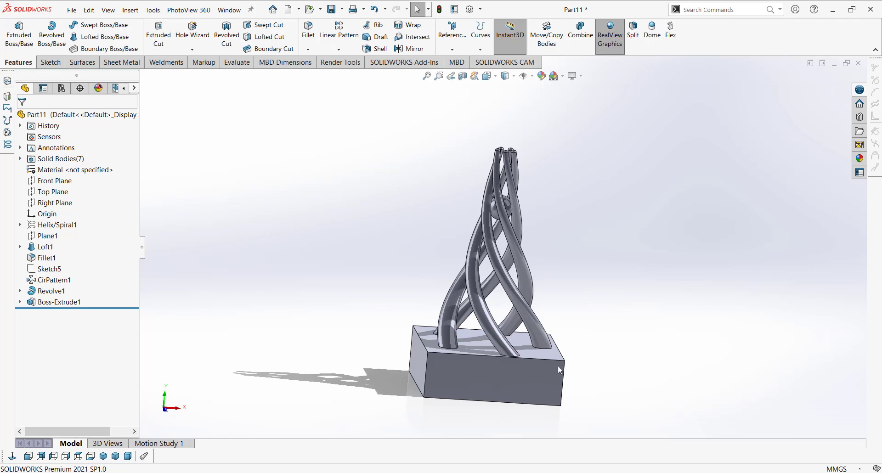
# Fillet the four vertical corner edges of the base block with a 13 mm radius
pyautogui.scroll(-3, 558, 365)
pyautogui.moveTo(533, 375); pyautogui.dragTo(504, 390, button='middle')
pyautogui.scroll(2, 497, 393)
pyautogui.scroll(-1, 528, 361)
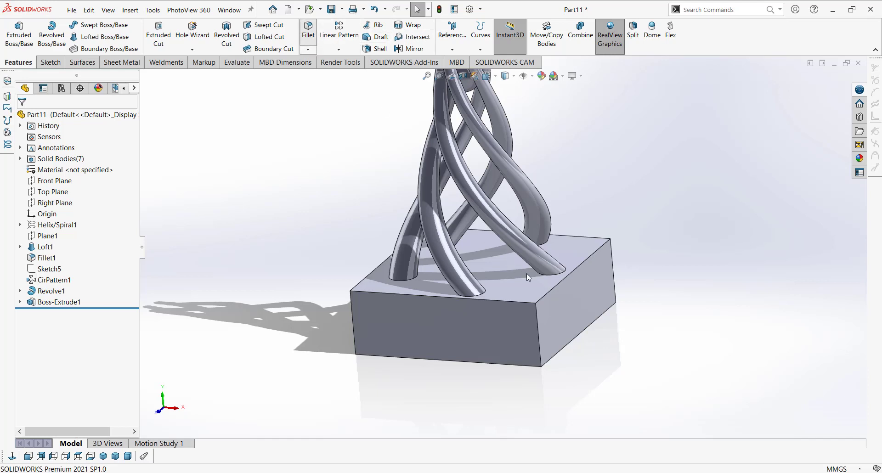
pyautogui.click(537, 316)
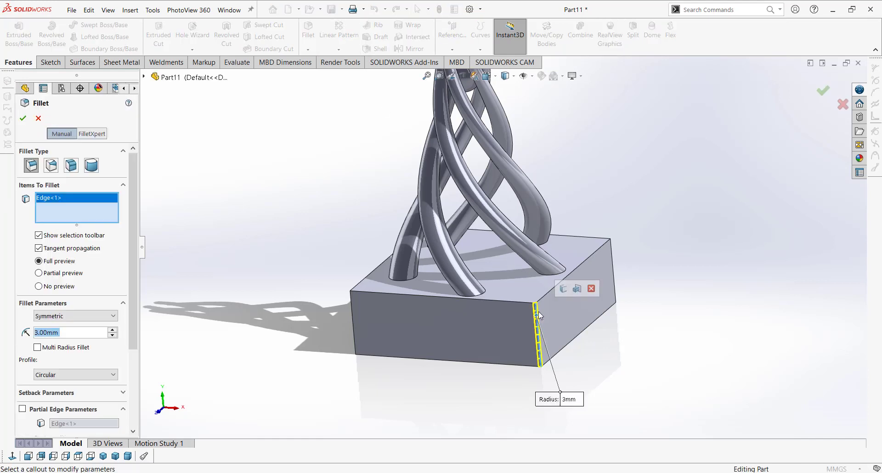
pyautogui.click(564, 288)
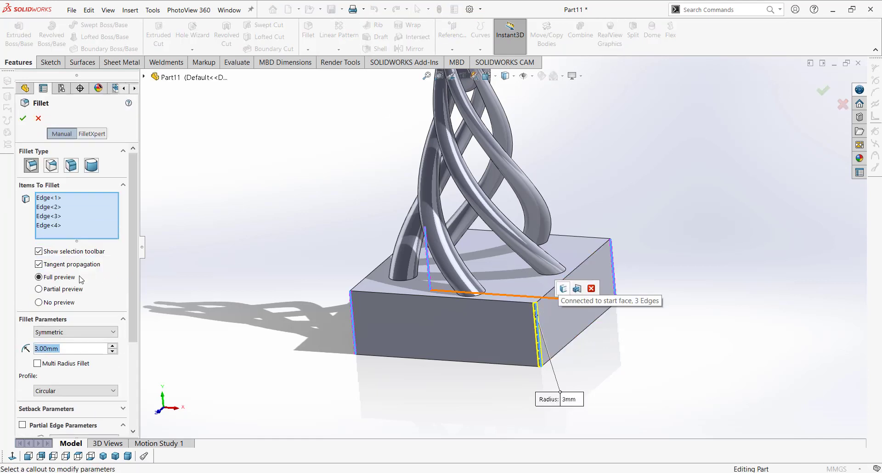
pyautogui.click(116, 348)
pyautogui.click(22, 119)
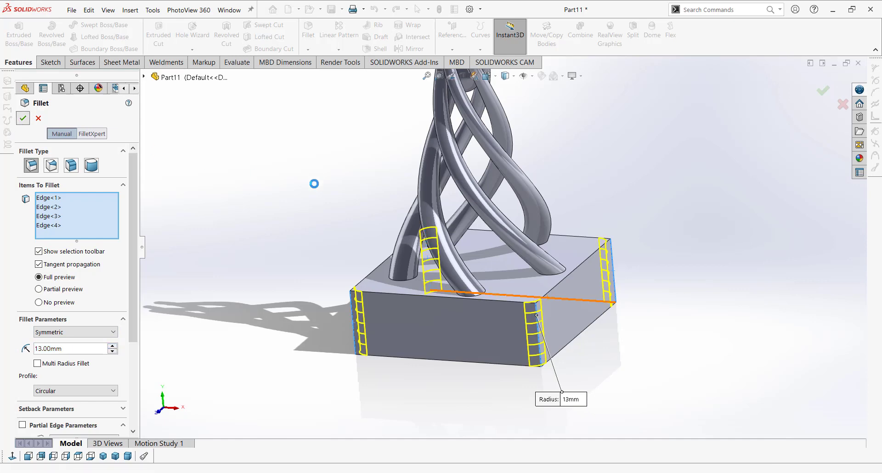
# Apply the polished gold metal appearance to the body of the enclosed sphere
pyautogui.press('f')
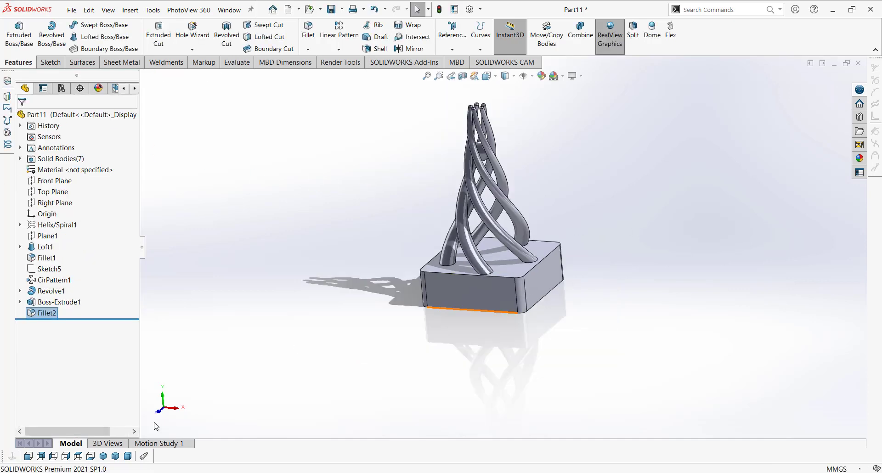
pyautogui.click(106, 457)
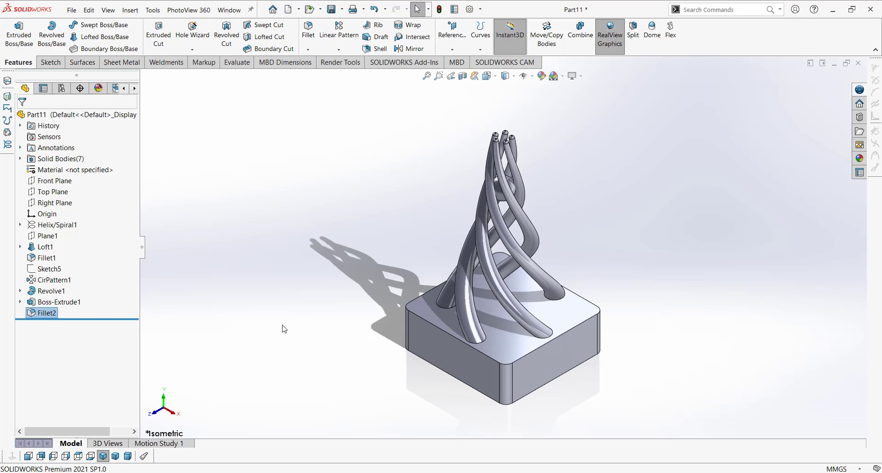
pyautogui.click(767, 187)
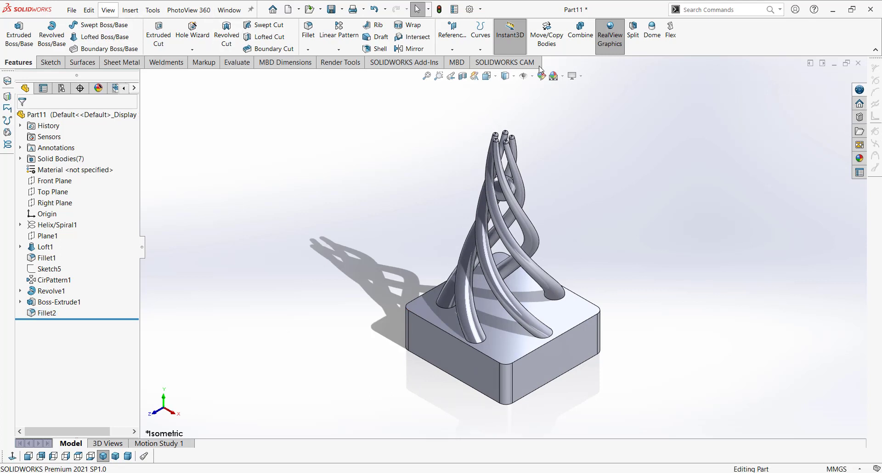
pyautogui.click(859, 159)
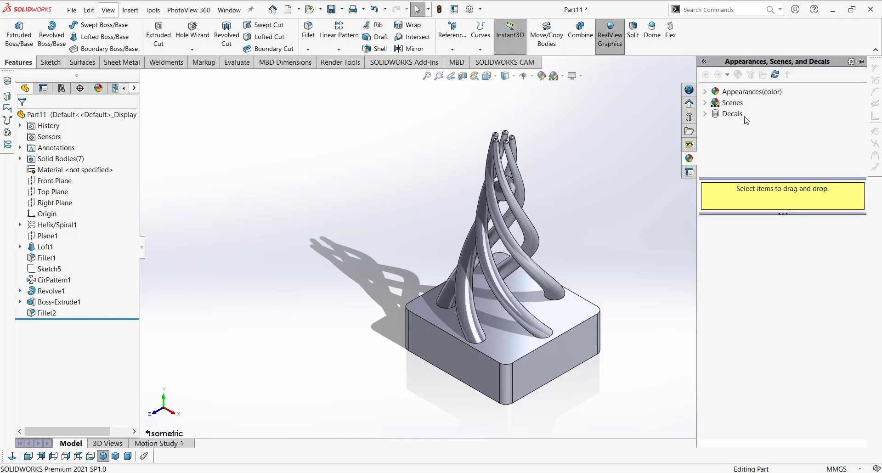
pyautogui.click(705, 92)
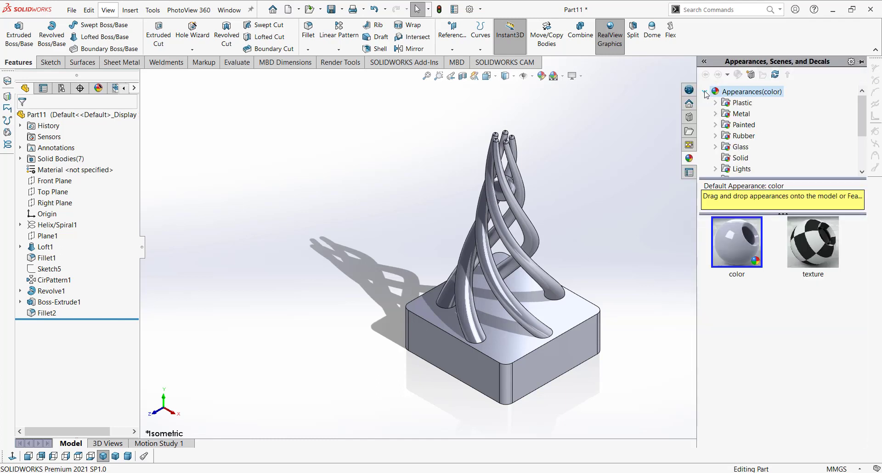
pyautogui.click(716, 114)
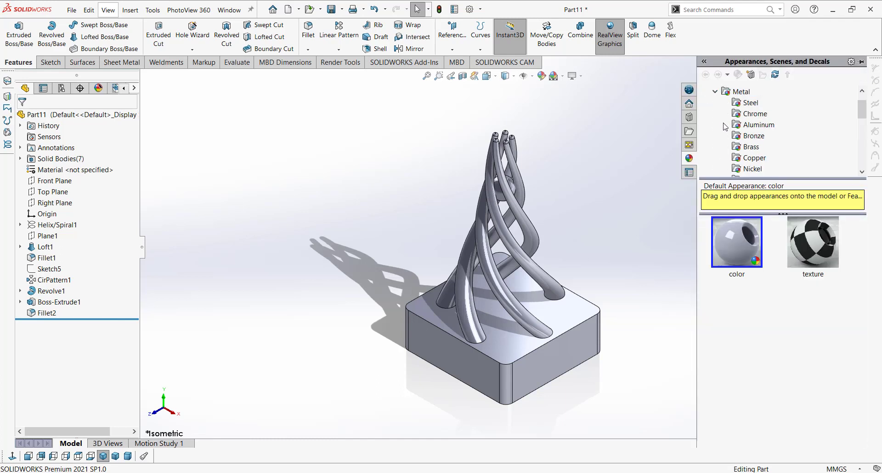
pyautogui.click(740, 146)
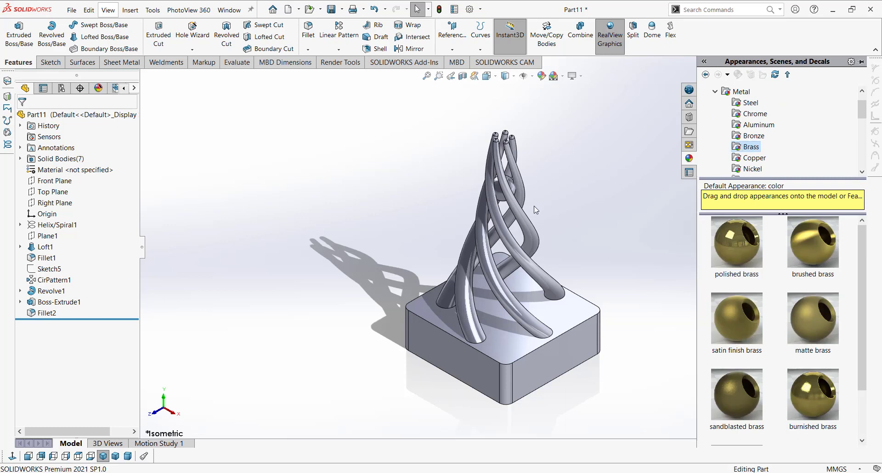
pyautogui.scroll(-3, 751, 151)
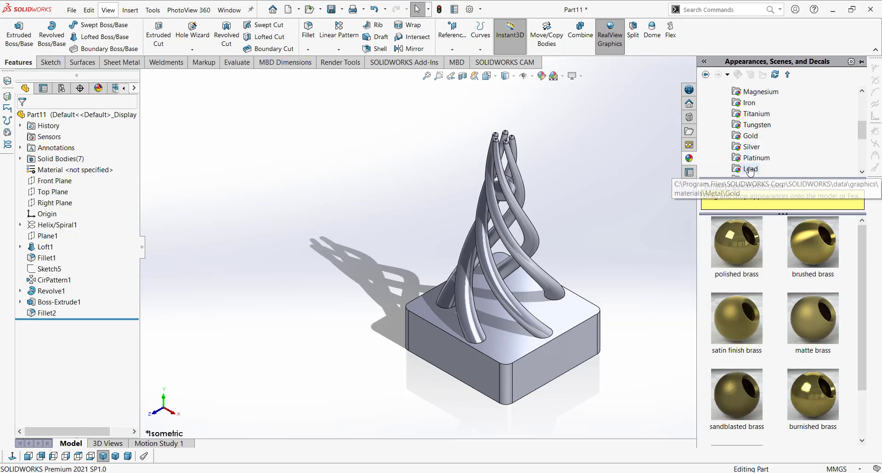
pyautogui.click(750, 136)
pyautogui.scroll(-3, 553, 233)
pyautogui.moveTo(719, 240); pyautogui.dragTo(458, 176)
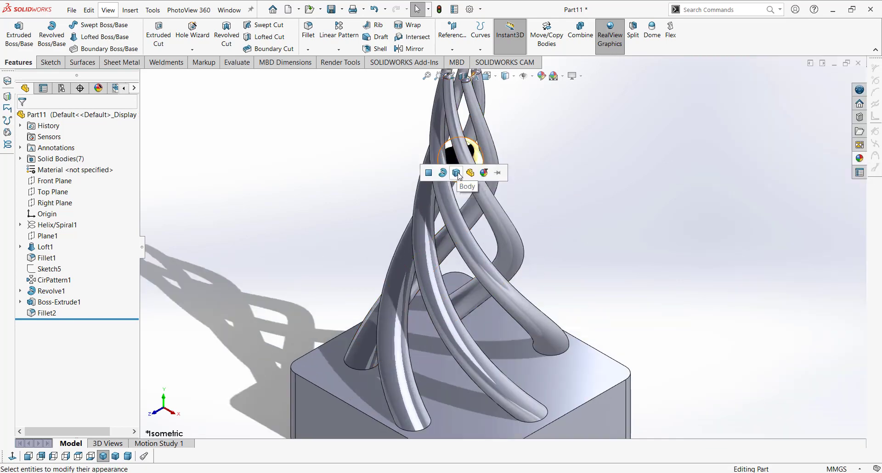
# Apply the black car paint appearance to the circular pattern feature of the strands
pyautogui.moveTo(508, 167); pyautogui.dragTo(518, 200, button='middle')
pyautogui.scroll(3, 505, 228)
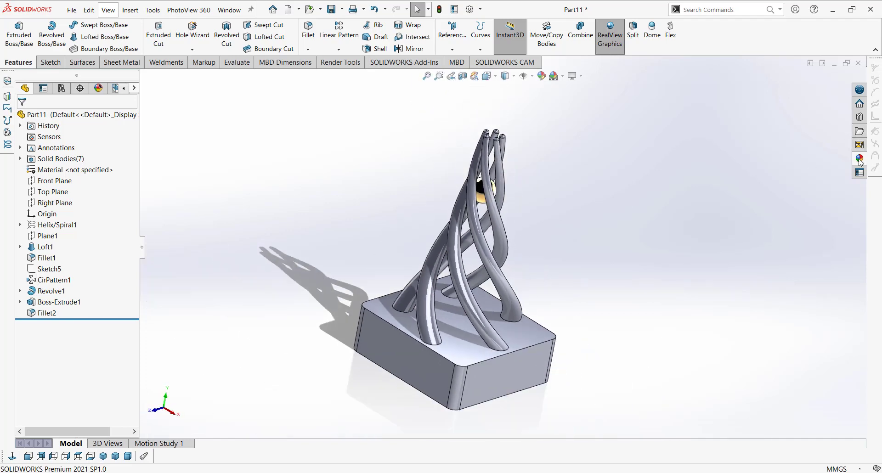
pyautogui.click(860, 159)
pyautogui.scroll(4, 721, 115)
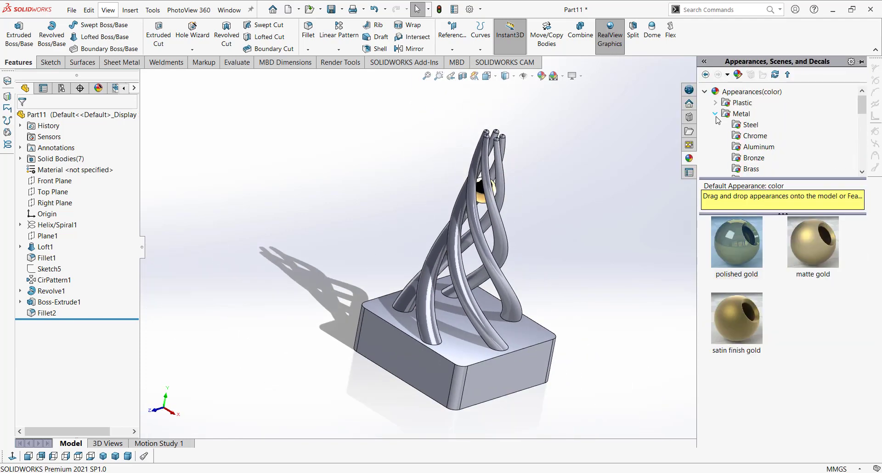
pyautogui.click(717, 114)
pyautogui.click(716, 125)
pyautogui.click(746, 136)
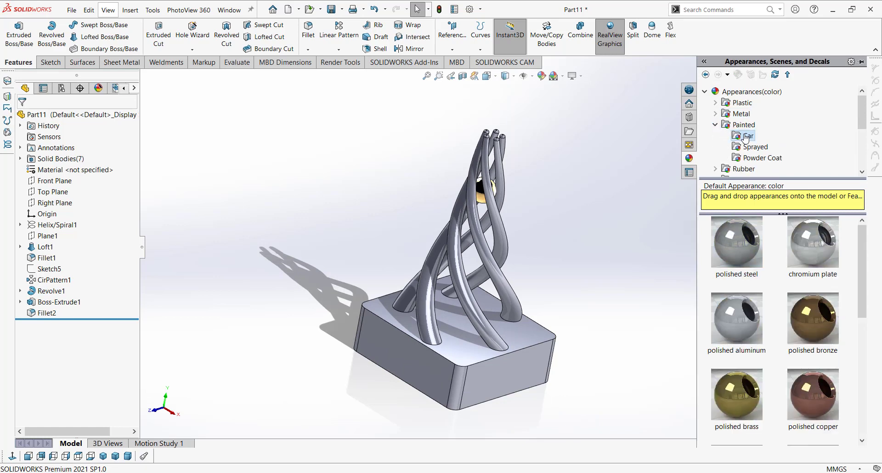
pyautogui.moveTo(735, 245); pyautogui.dragTo(465, 279)
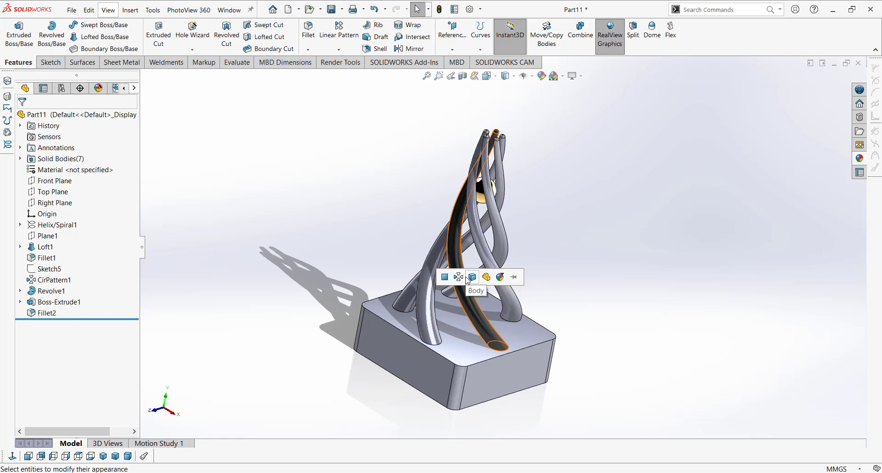
pyautogui.click(459, 279)
# Edit the existing black appearance and add the original lofted strand to its selected geometry
pyautogui.moveTo(614, 233); pyautogui.dragTo(502, 248, button='middle')
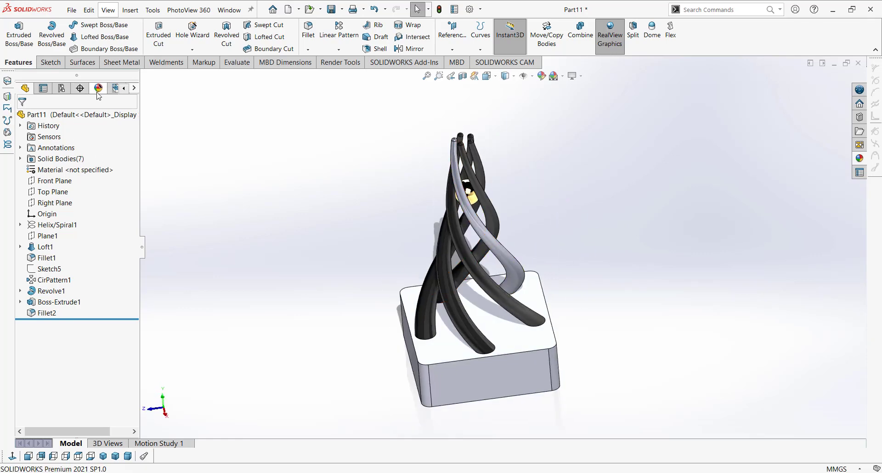
pyautogui.rightClick(50, 164)
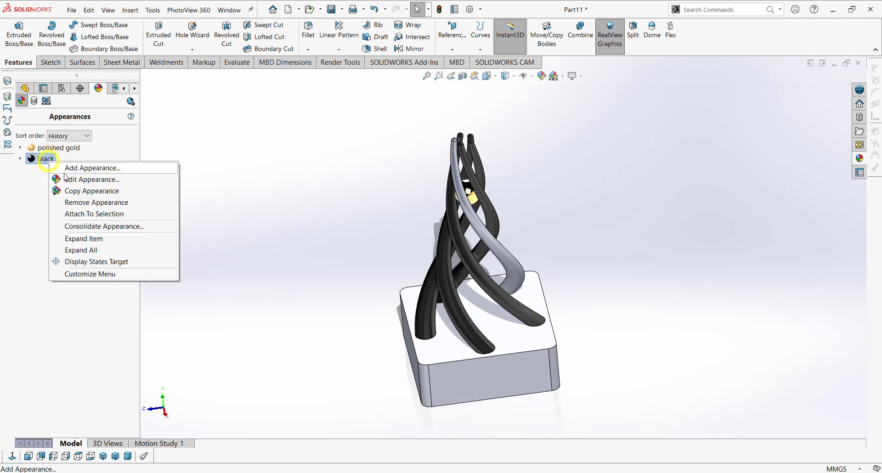
pyautogui.click(115, 179)
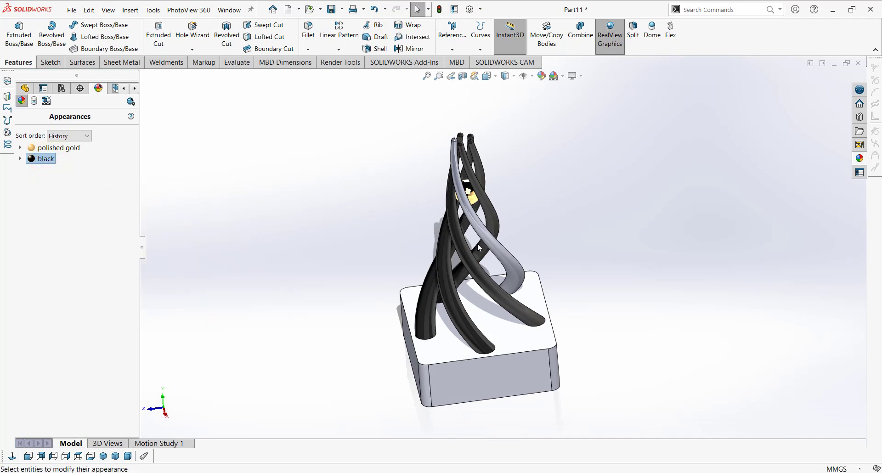
pyautogui.click(505, 253)
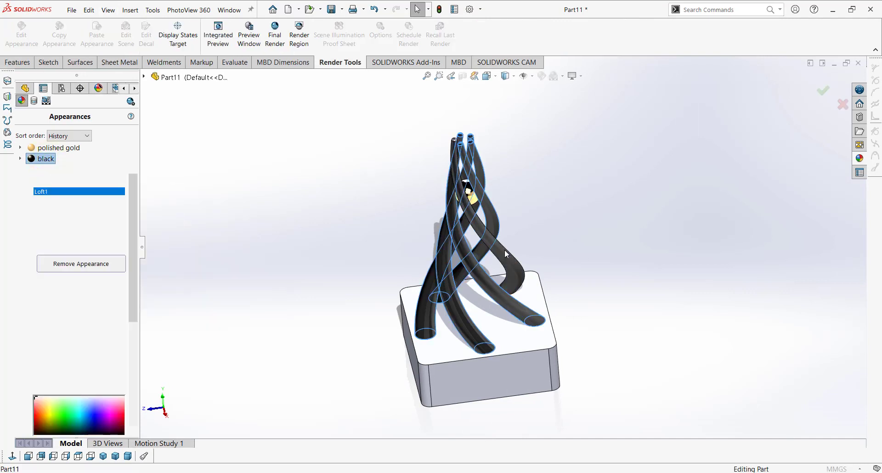
pyautogui.click(23, 118)
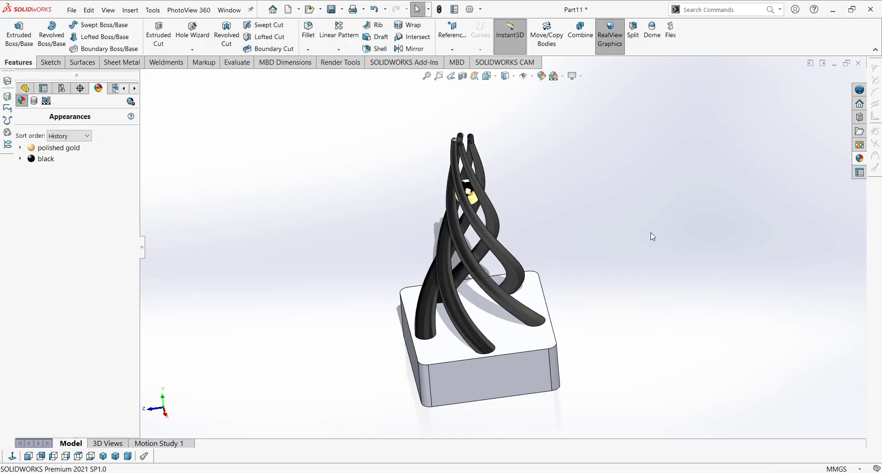
# Apply the polished mahogany 2d wood appearance to the whole base body
pyautogui.moveTo(599, 289)
pyautogui.mouseDown(button='middle')
pyautogui.moveTo(591, 173)
pyautogui.moveTo(600, 250)
pyautogui.moveTo(606, 244)
pyautogui.mouseUp(button='middle')
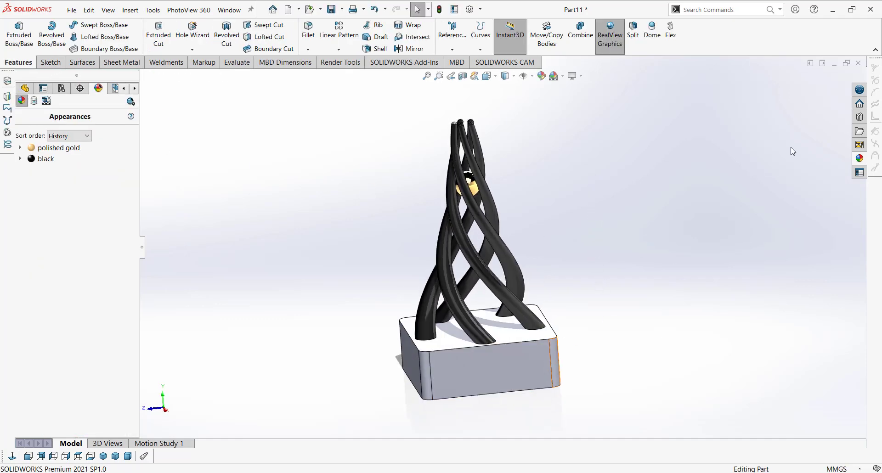
pyautogui.click(862, 158)
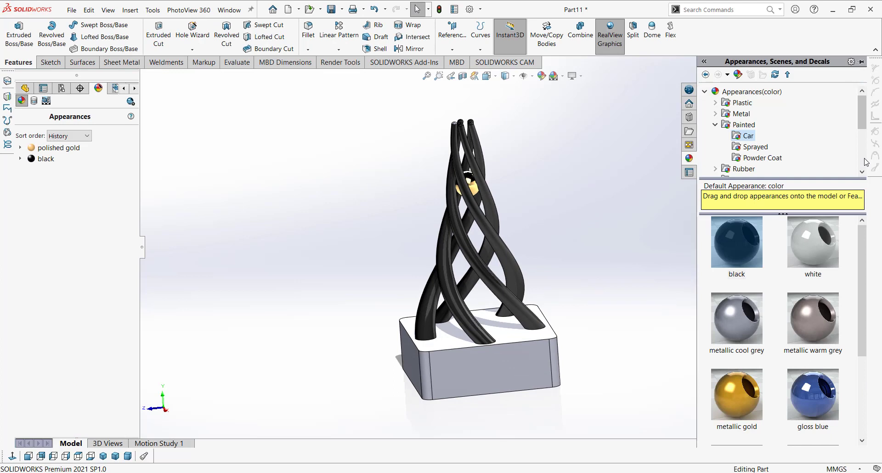
pyautogui.doubleClick(738, 124)
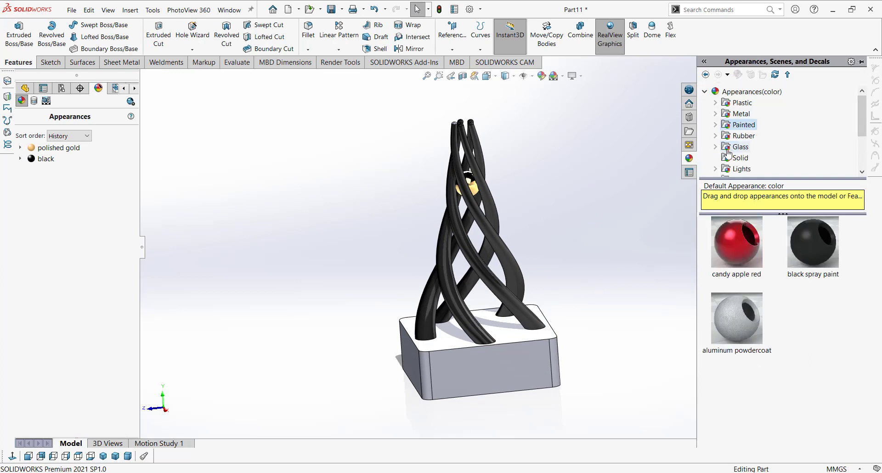
pyautogui.scroll(-2, 731, 137)
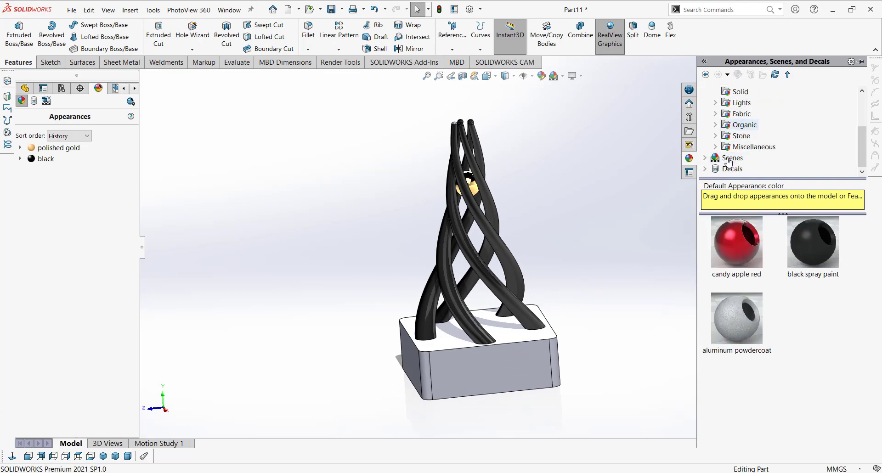
pyautogui.click(716, 125)
pyautogui.click(741, 118)
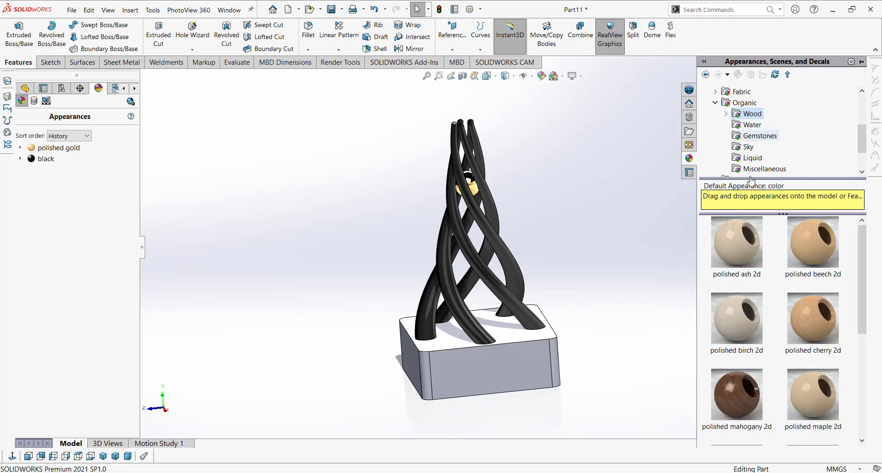
pyautogui.moveTo(733, 393); pyautogui.dragTo(523, 364)
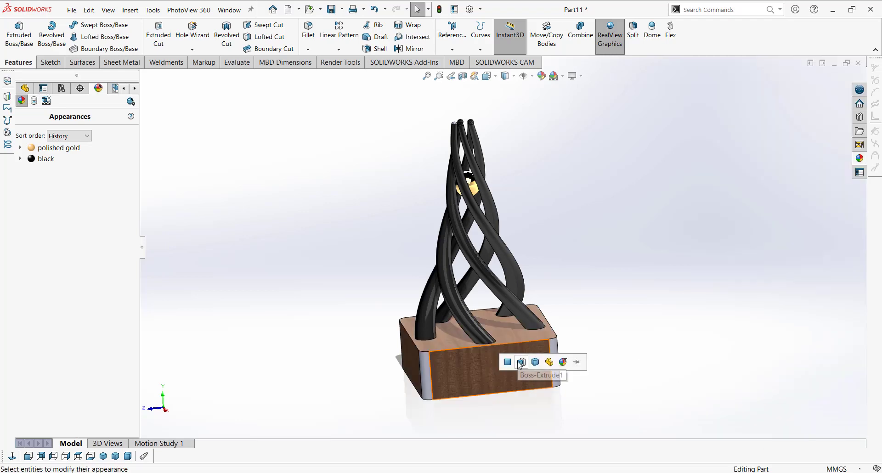
pyautogui.click(535, 363)
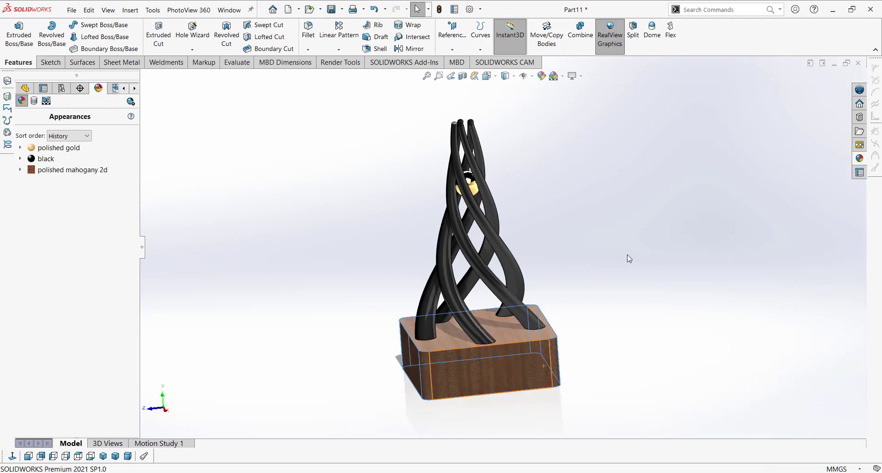
# Delete the polished mahogany 2d appearance from the base
pyautogui.moveTo(627, 256)
pyautogui.mouseDown(button='middle')
pyautogui.moveTo(612, 174)
pyautogui.moveTo(593, 270)
pyautogui.moveTo(569, 269)
pyautogui.moveTo(624, 234)
pyautogui.moveTo(699, 255)
pyautogui.moveTo(637, 254)
pyautogui.mouseUp(button='middle')
pyautogui.click(105, 171)
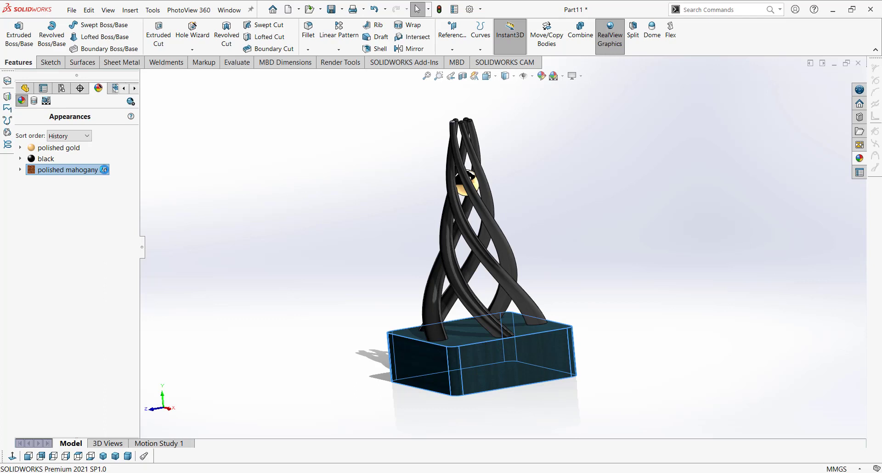
pyautogui.press('Delete')
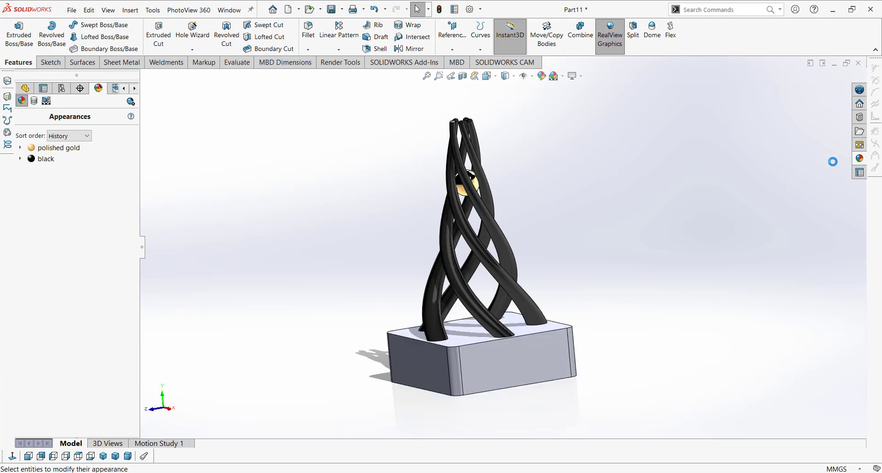
# Apply the black car paint appearance to the whole base block
pyautogui.click(859, 158)
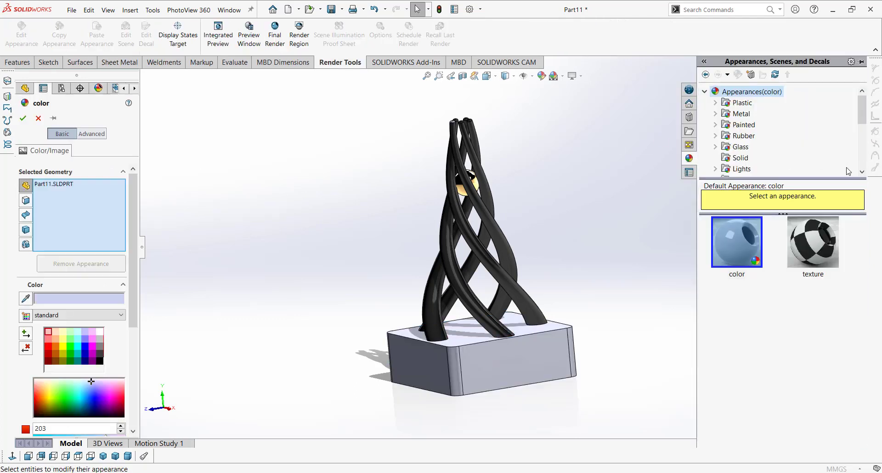
pyautogui.click(38, 119)
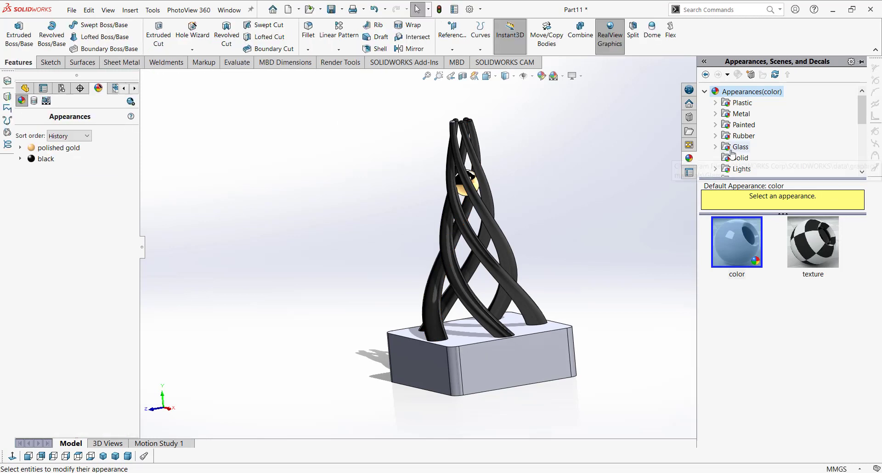
pyautogui.scroll(-3, 736, 150)
pyautogui.scroll(3, 746, 143)
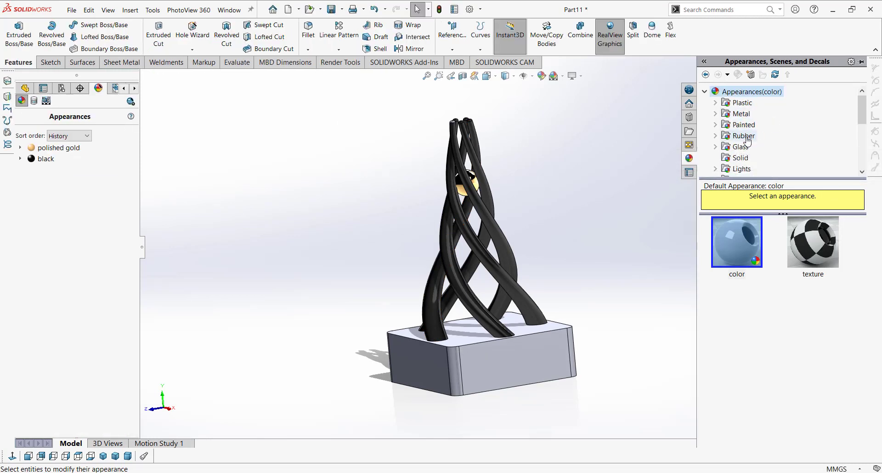
pyautogui.click(717, 126)
pyautogui.click(741, 137)
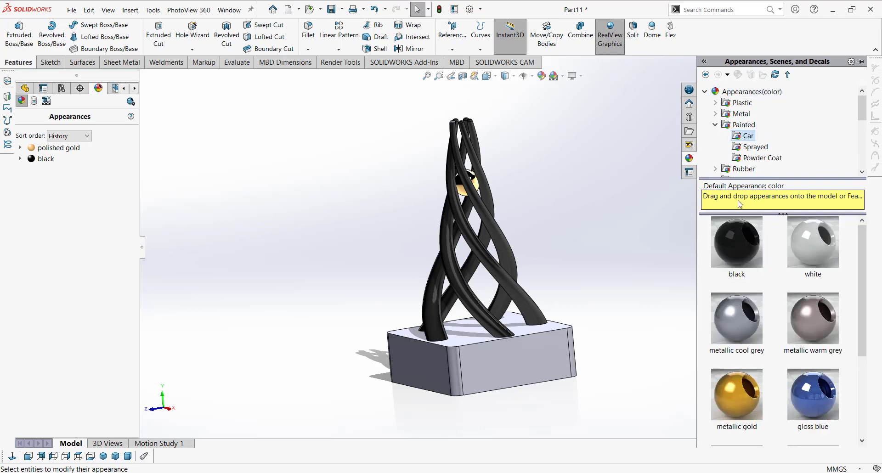
pyautogui.moveTo(737, 242); pyautogui.dragTo(514, 353)
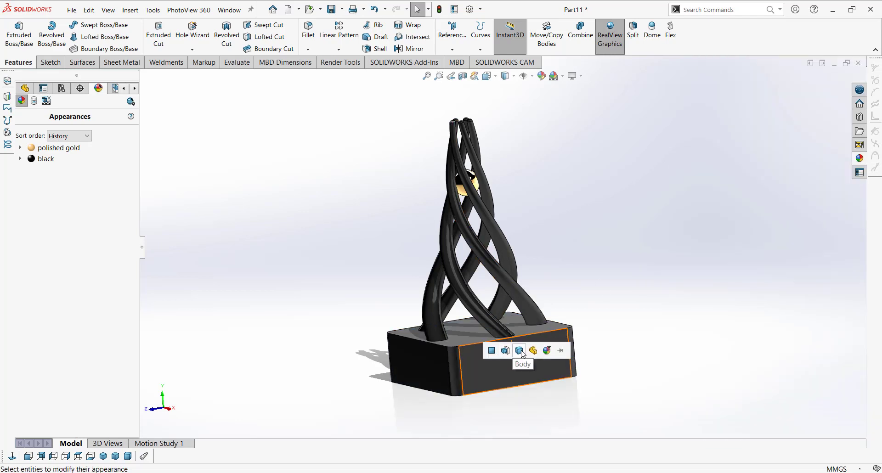
pyautogui.click(512, 351)
pyautogui.moveTo(634, 223); pyautogui.dragTo(591, 271, button='middle')
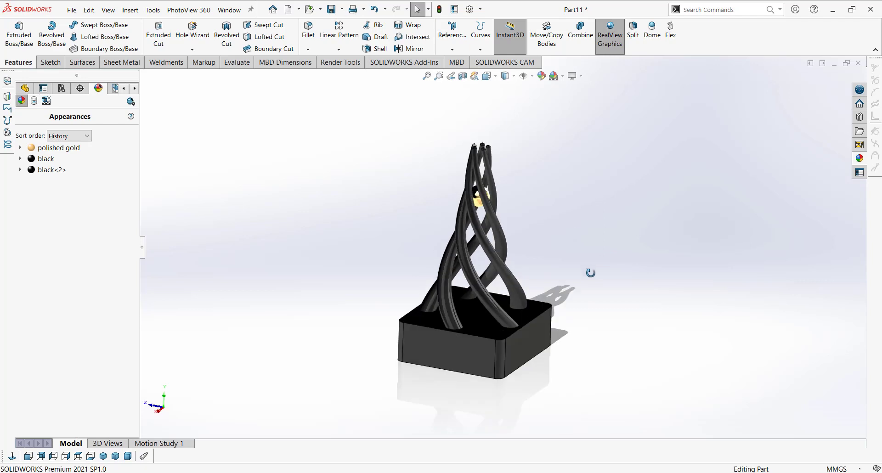
pyautogui.scroll(-3, 449, 344)
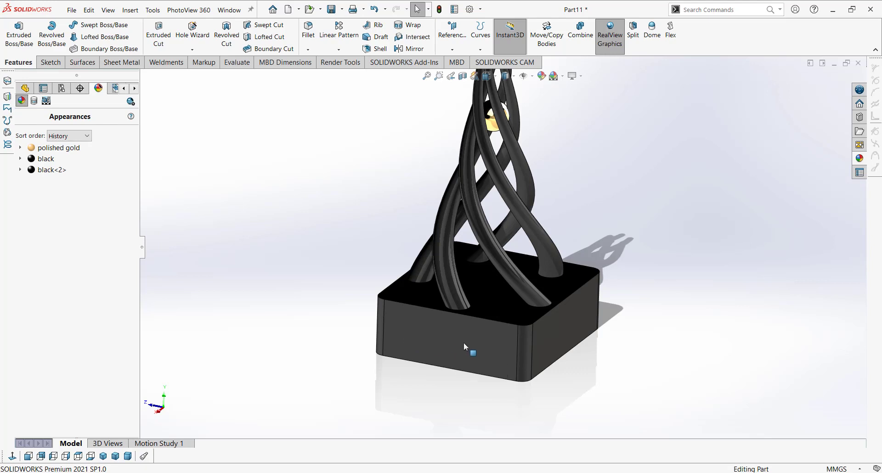
pyautogui.scroll(3, 495, 328)
pyautogui.moveTo(526, 297); pyautogui.dragTo(490, 202, button='middle')
pyautogui.scroll(-3, 523, 219)
pyautogui.scroll(3, 537, 166)
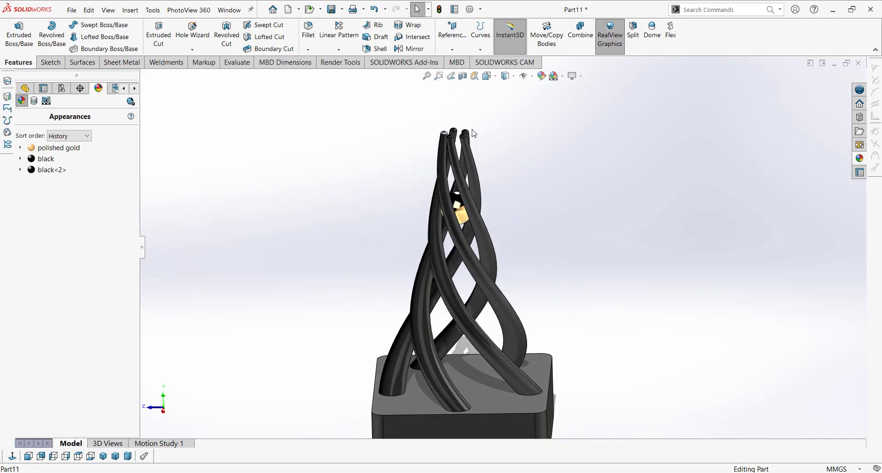
# Edit the black appearance used on the strands and add the original strand's rounded tip fillet, Fillet1, to its selected geometry
pyautogui.scroll(-6, 469, 122)
pyautogui.scroll(-5, 404, 167)
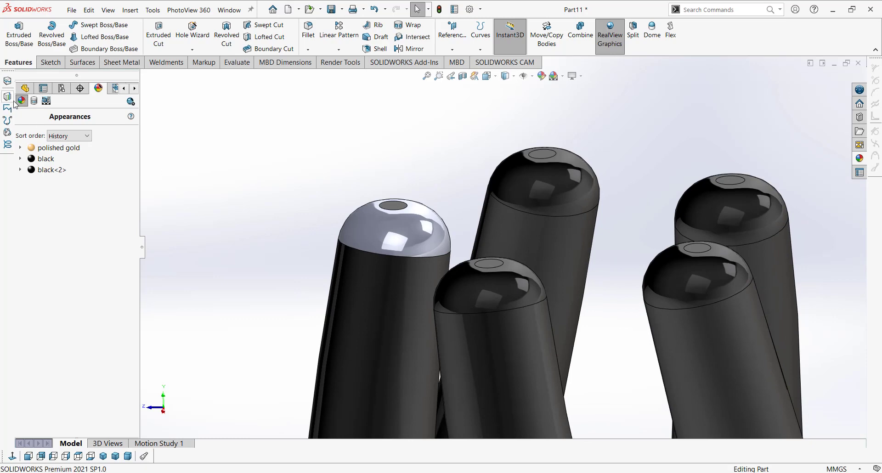
pyautogui.click(45, 159)
pyautogui.click(44, 171)
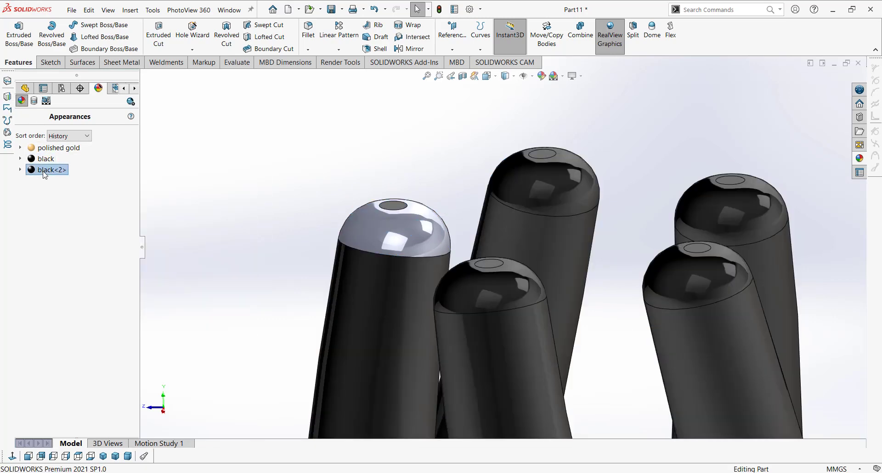
pyautogui.click(388, 241)
pyautogui.scroll(3, 232, 207)
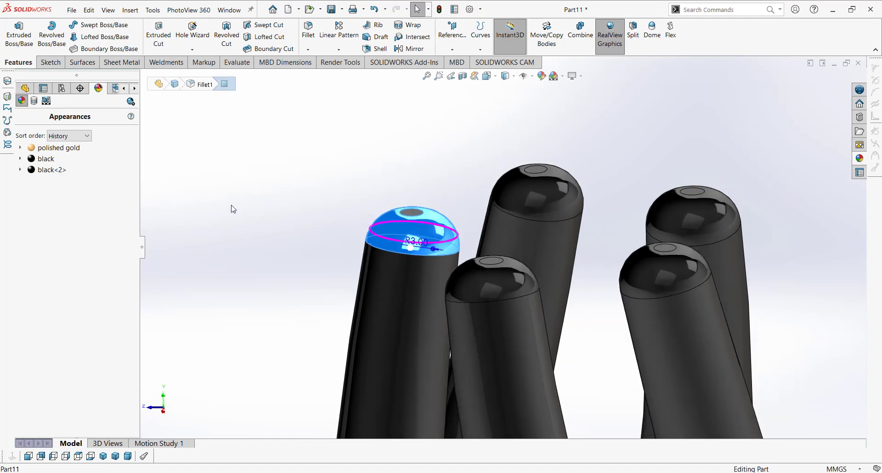
pyautogui.click(45, 159)
pyautogui.rightClick(45, 159)
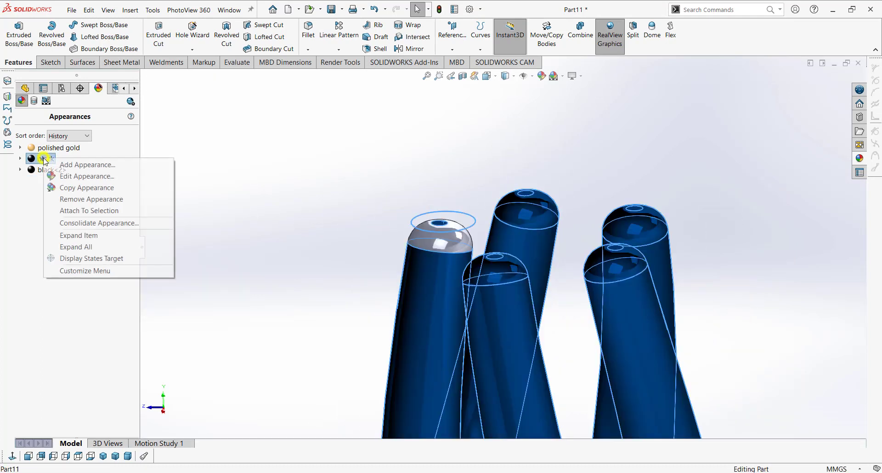
pyautogui.click(76, 176)
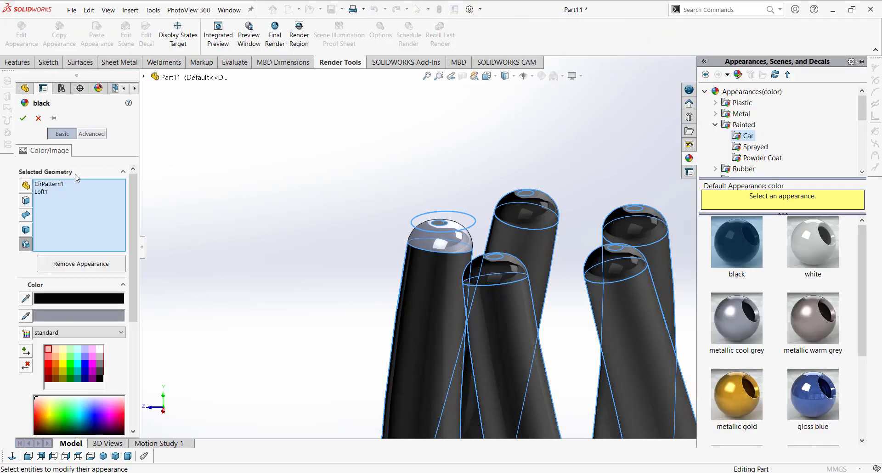
pyautogui.click(25, 246)
pyautogui.click(435, 241)
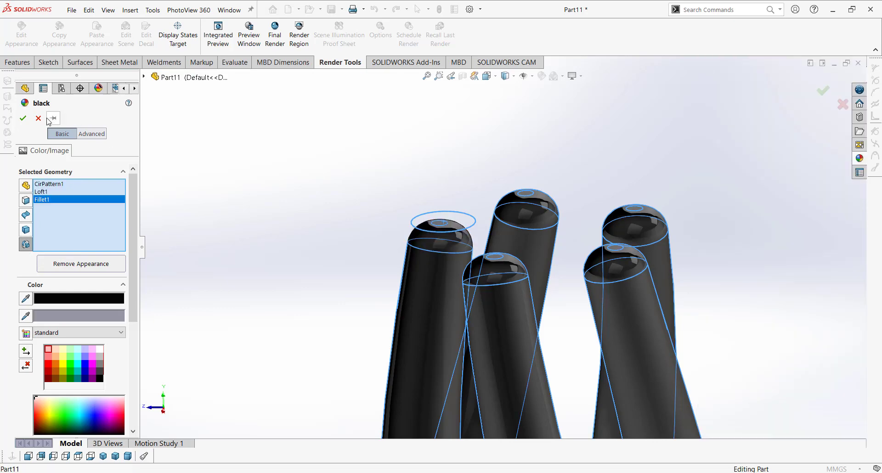
pyautogui.click(23, 119)
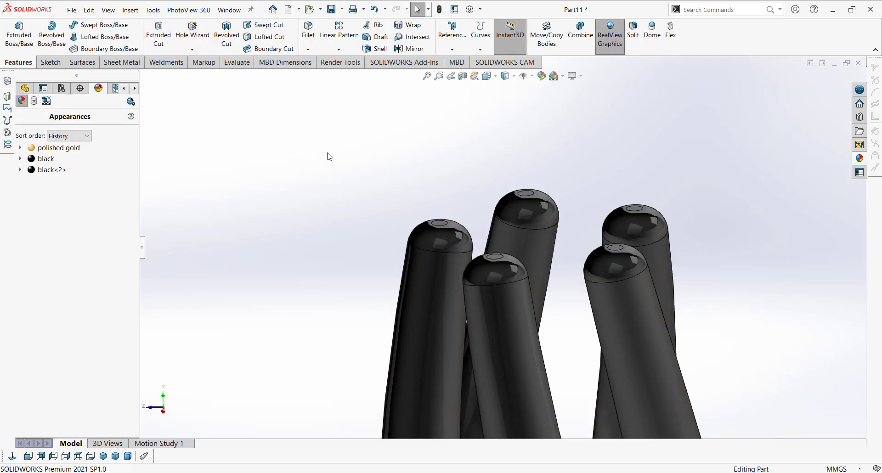
# Examine the finished chess piece from the isometric view and low side angles, and show the part's feature tree again
pyautogui.scroll(10, 329, 157)
pyautogui.moveTo(445, 371); pyautogui.dragTo(455, 392, button='middle')
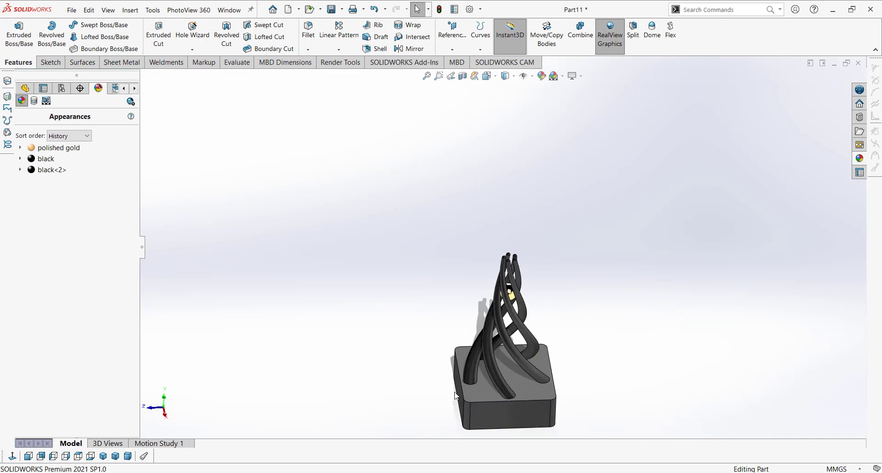
pyautogui.scroll(-8, 460, 388)
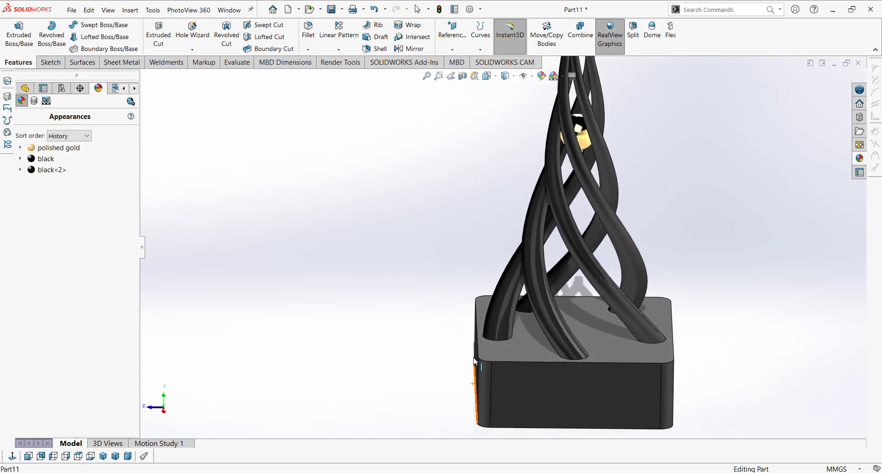
pyautogui.scroll(3, 473, 358)
pyautogui.scroll(-1, 613, 268)
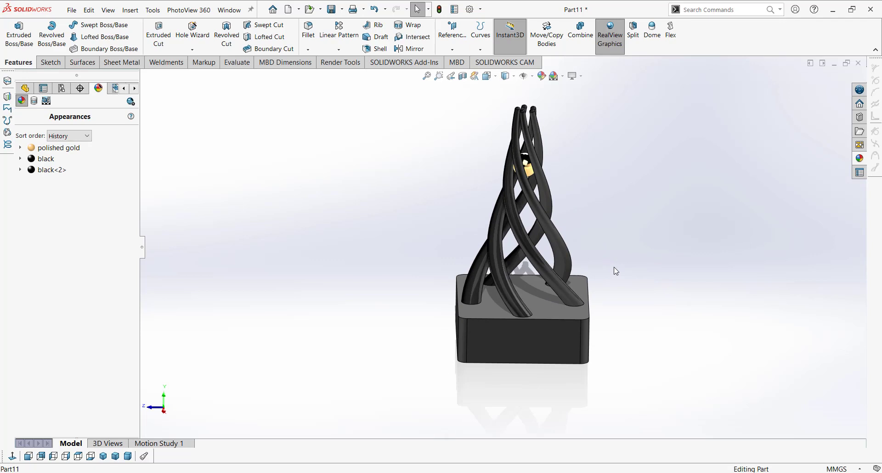
pyautogui.click(103, 456)
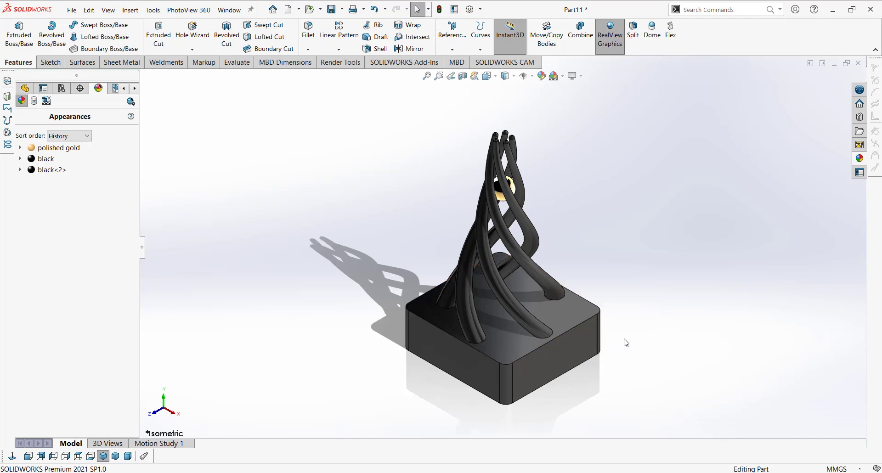
pyautogui.moveTo(623, 341); pyautogui.dragTo(509, 191, button='middle')
pyautogui.scroll(-2, 509, 188)
pyautogui.scroll(3, 528, 246)
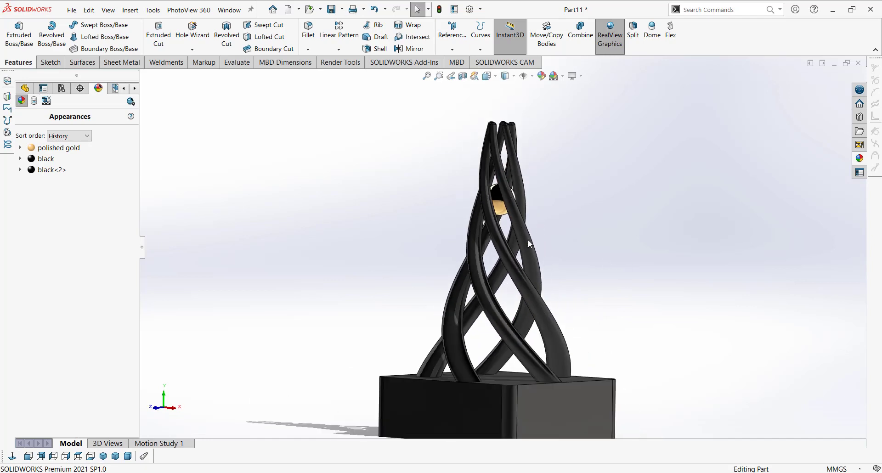
pyautogui.scroll(-1, 477, 375)
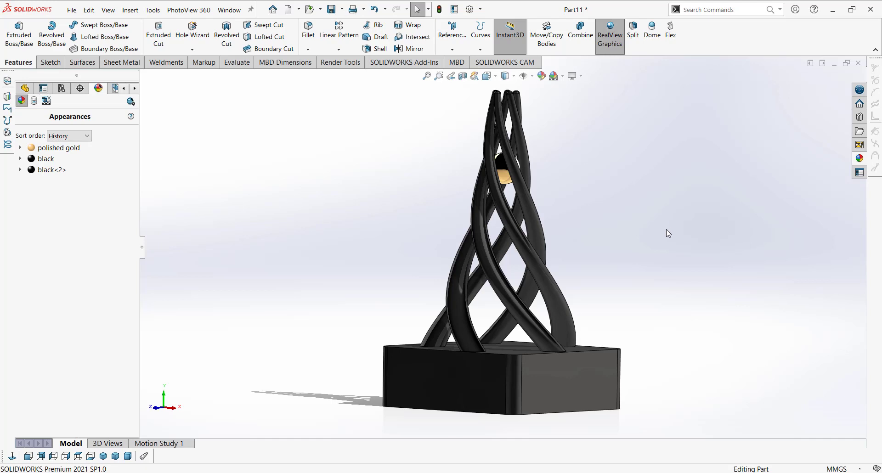
pyautogui.click(25, 88)
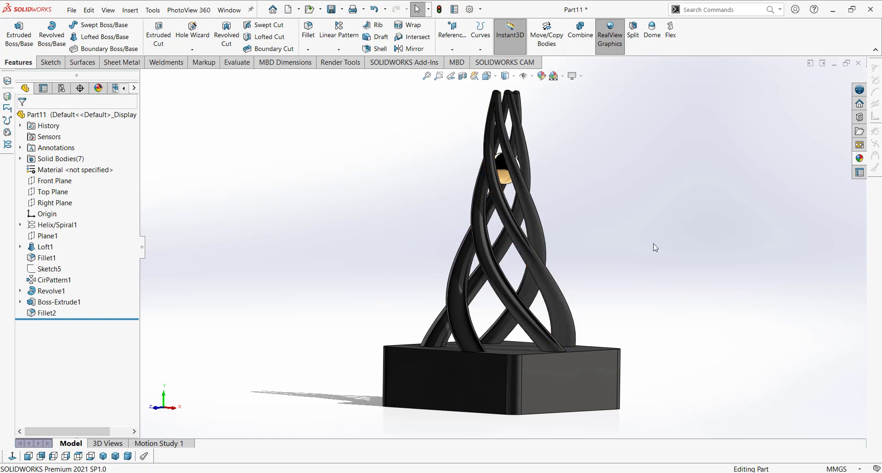
pyautogui.moveTo(654, 243); pyautogui.dragTo(647, 261, button='middle')
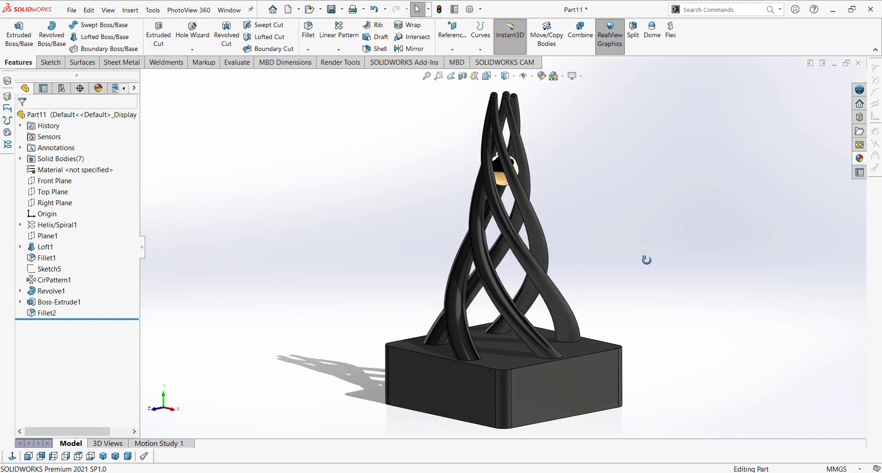